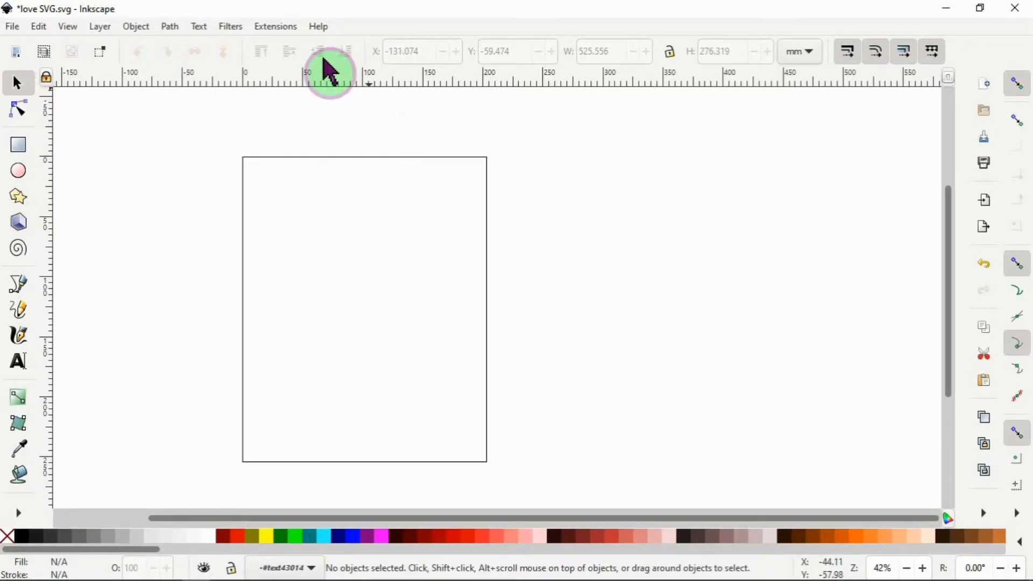
Step: Try out a rectangle about 96 by 61 mm with a red fill near the page's upper left, and undo it
{"action": "left_click", "coordinate": [19, 150]}
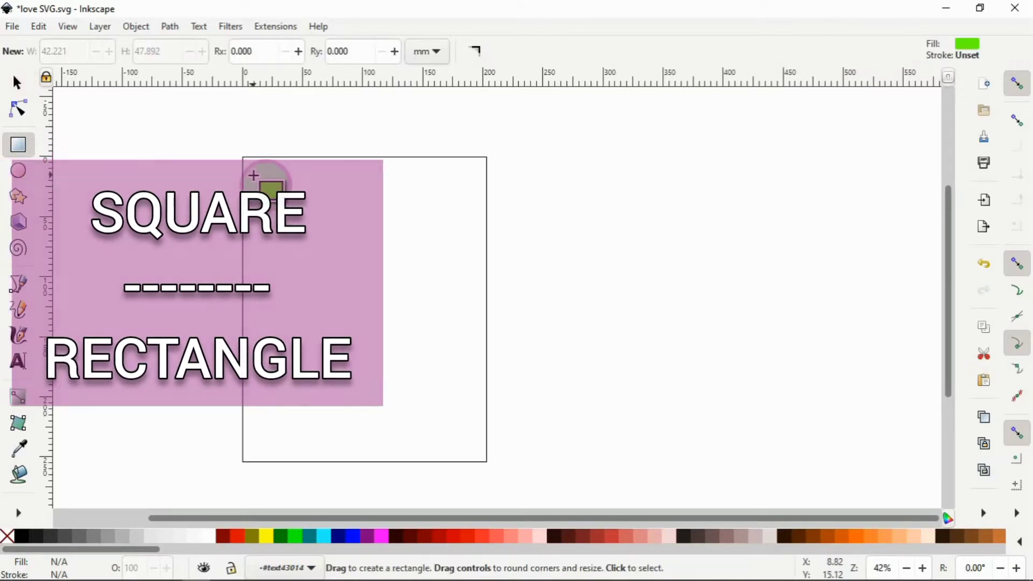
{"action": "left_click_drag", "start_coordinate": [257, 187], "coordinate": [373, 262]}
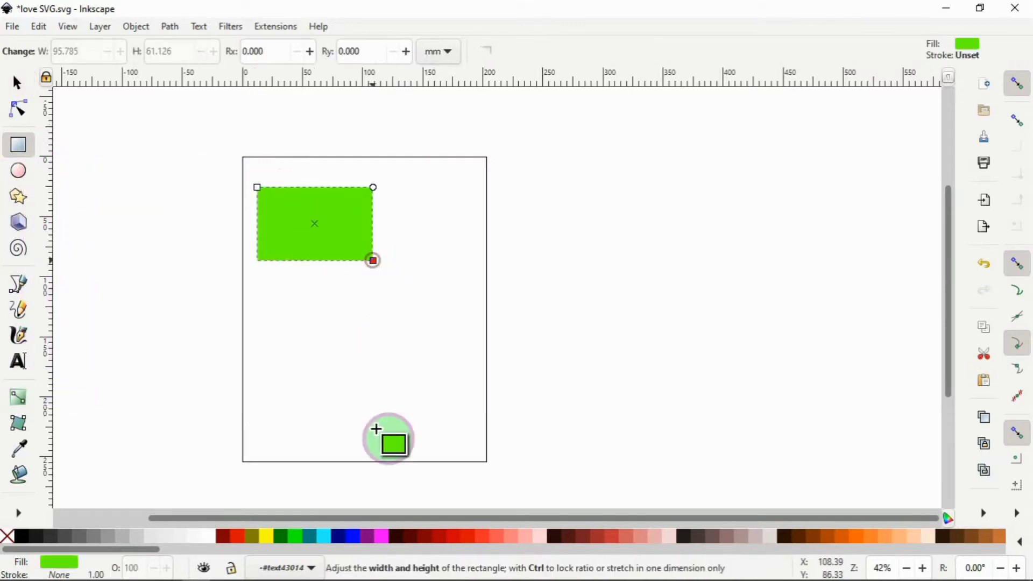
{"action": "left_click", "coordinate": [384, 537]}
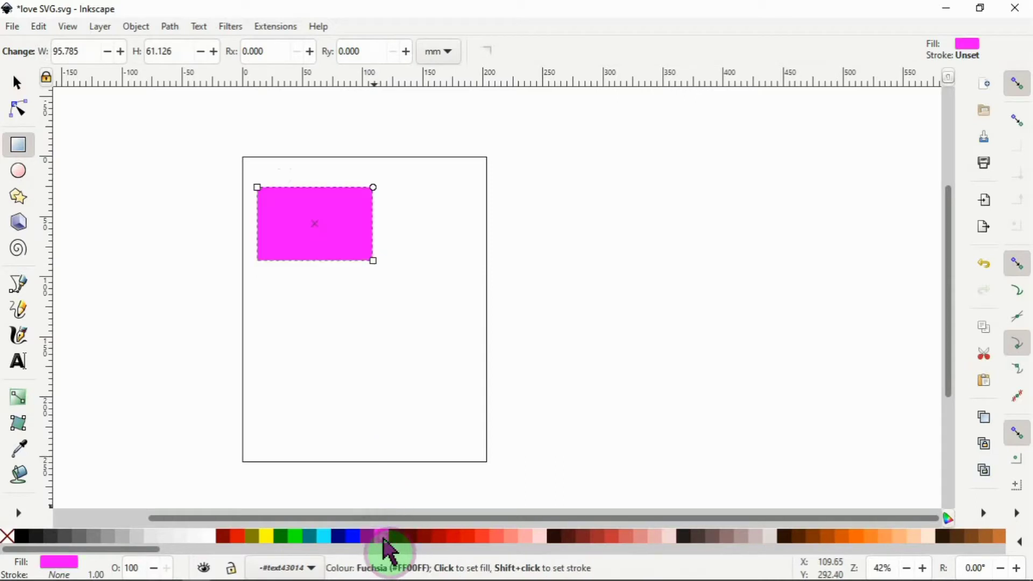
{"action": "left_click", "coordinate": [423, 538]}
{"action": "left_click", "coordinate": [464, 538]}
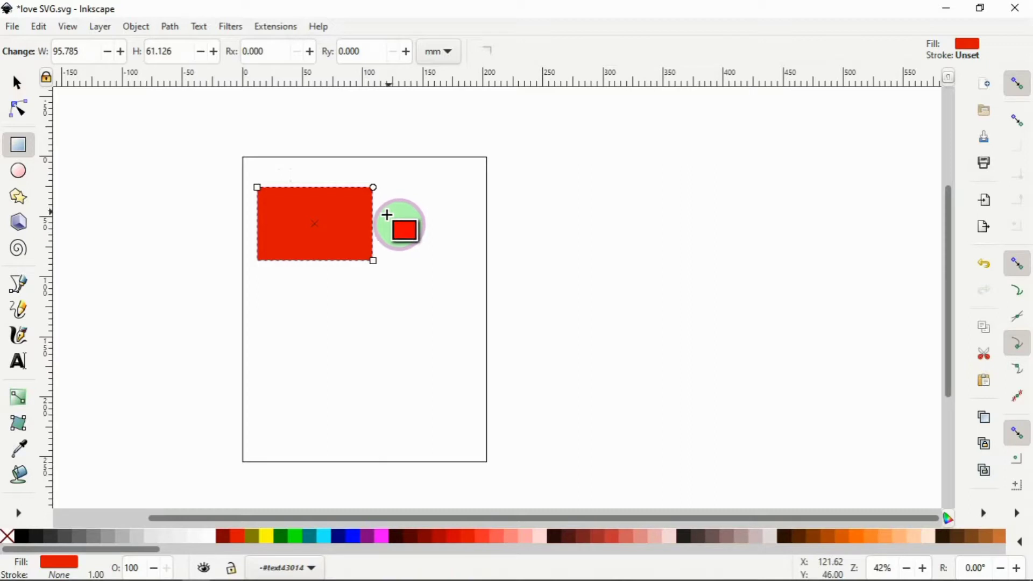
{"action": "key", "text": "ctrl"}
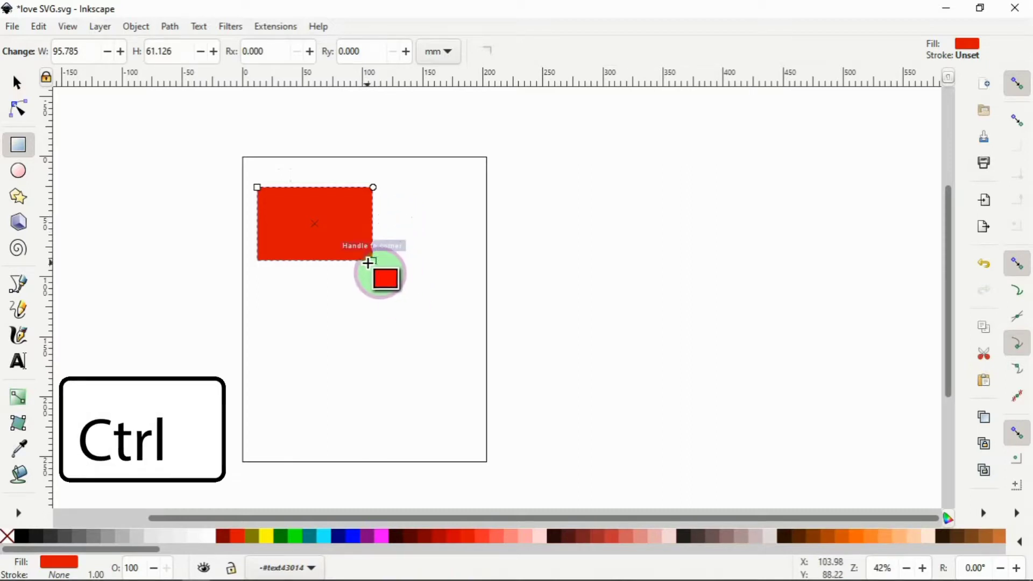
{"action": "key", "text": "ctrl+z"}
Step: Draw a square about 130 mm per side in the upper part of the page and fill it cyan
{"action": "mouse_move", "coordinate": [264, 181]}
{"action": "left_mouse_down"}
{"action": "mouse_move", "coordinate": [356, 255]}
{"action": "mouse_move", "coordinate": [423, 350]}
{"action": "left_mouse_up"}
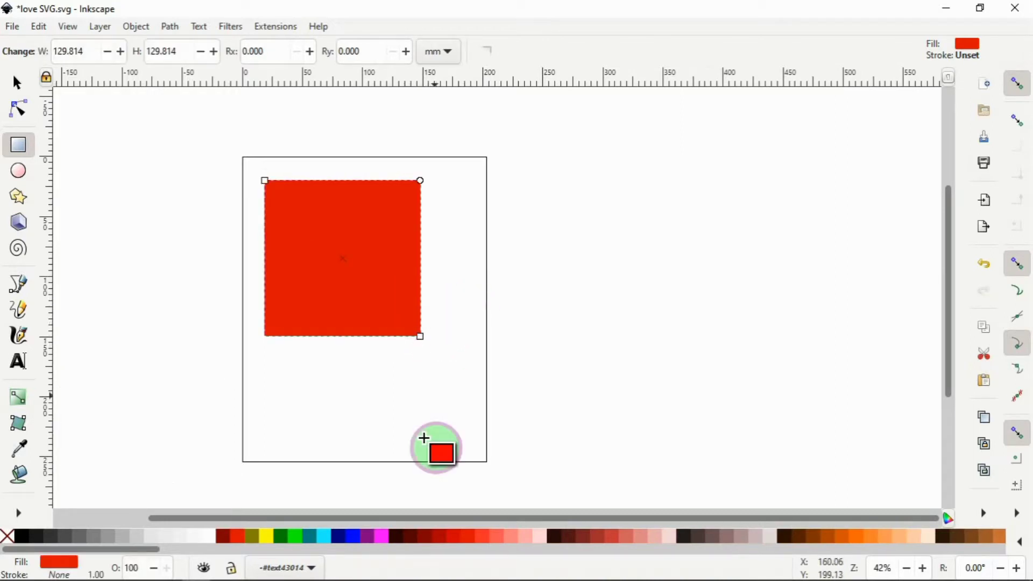
{"action": "left_click", "coordinate": [356, 538]}
{"action": "left_click", "coordinate": [324, 537]}
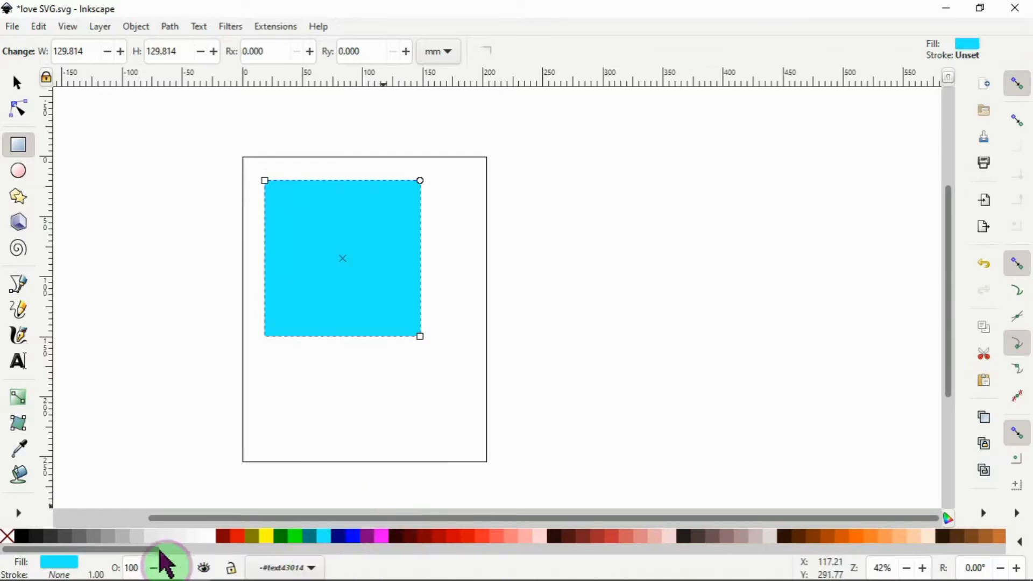
{"action": "left_click_drag", "start_coordinate": [157, 549], "coordinate": [93, 545]}
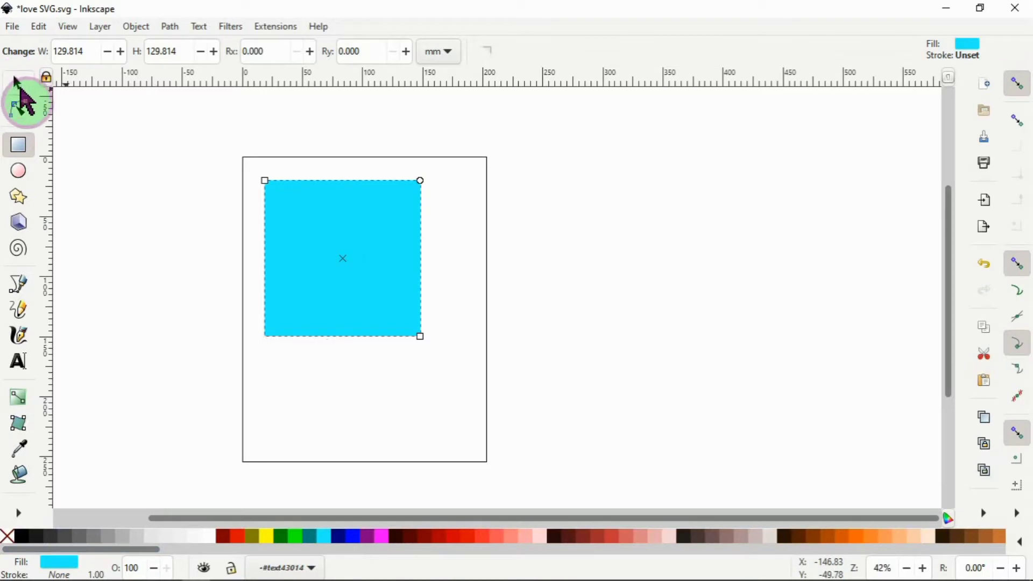
Step: Rotate the cyan square slightly about its centre and about a pivot shifted below its bottom edge, and restore the pivot to the middle
{"action": "left_click", "coordinate": [20, 86]}
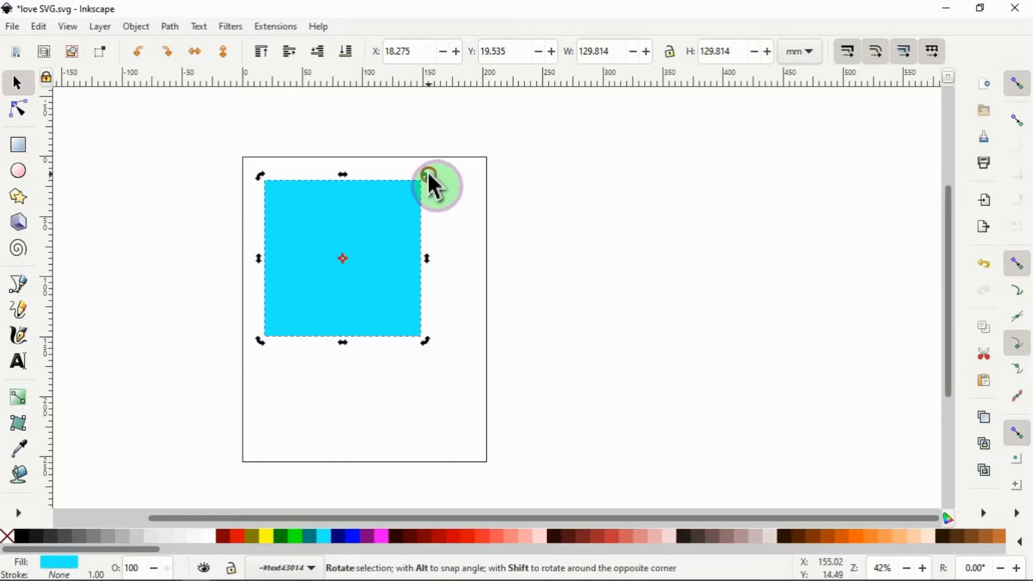
{"action": "left_click_drag", "start_coordinate": [430, 177], "coordinate": [274, 347]}
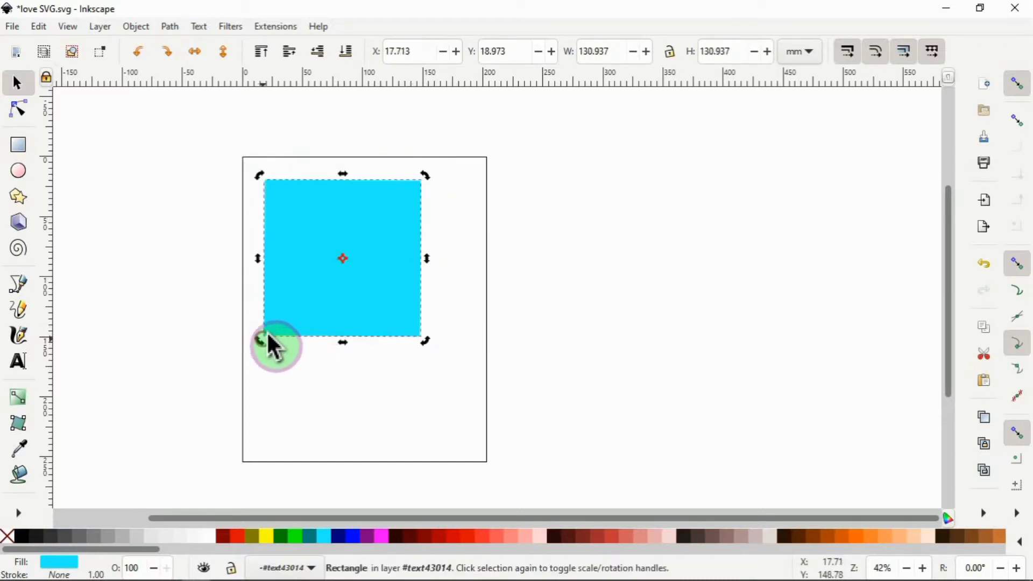
{"action": "mouse_move", "coordinate": [349, 269]}
{"action": "left_mouse_down"}
{"action": "mouse_move", "coordinate": [375, 291]}
{"action": "mouse_move", "coordinate": [364, 343]}
{"action": "mouse_move", "coordinate": [353, 346]}
{"action": "left_mouse_up"}
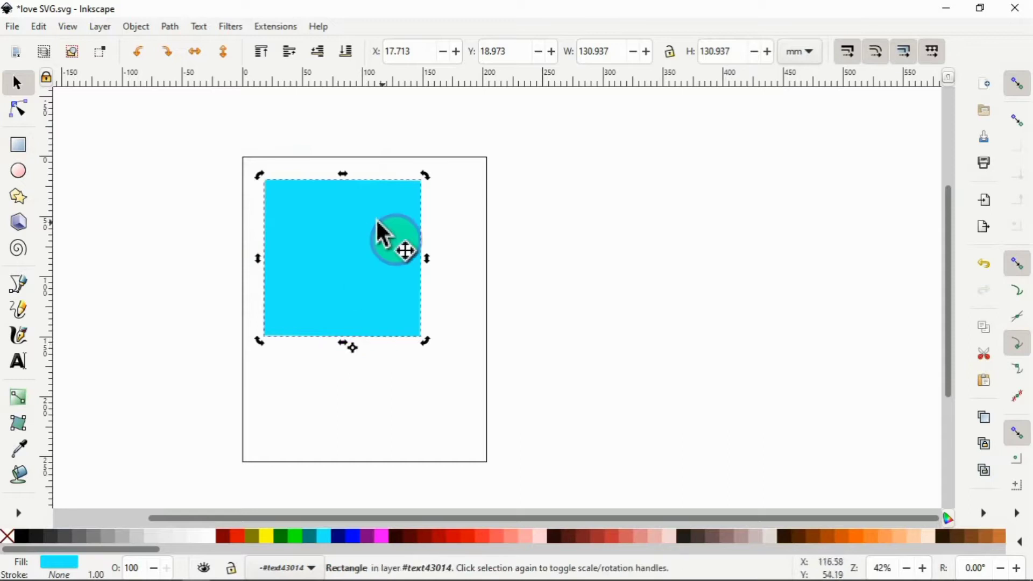
{"action": "left_click_drag", "start_coordinate": [429, 172], "coordinate": [403, 253]}
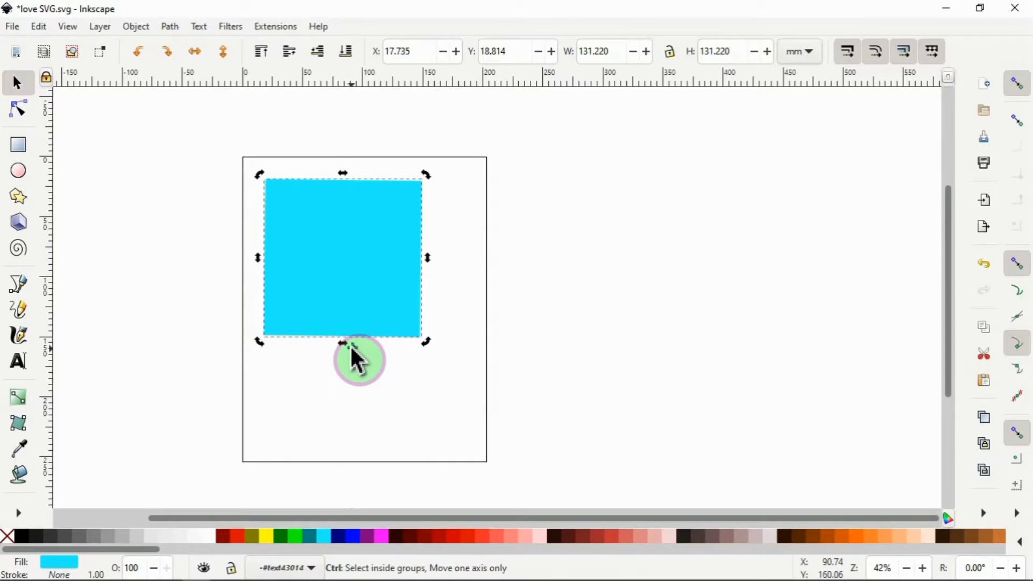
{"action": "left_click_drag", "start_coordinate": [350, 348], "coordinate": [336, 257]}
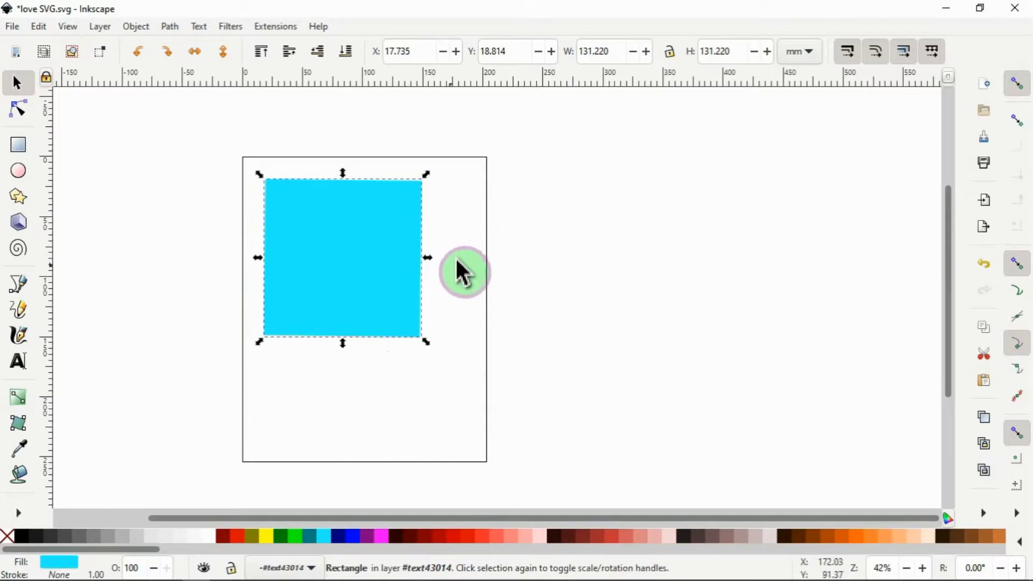
Step: Stretch the square to about 146 mm wide, and undo a trial increase of its height
{"action": "left_click_drag", "start_coordinate": [429, 264], "coordinate": [447, 291]}
{"action": "left_click_drag", "start_coordinate": [352, 342], "coordinate": [353, 438]}
{"action": "key", "text": "ctrl+z"}
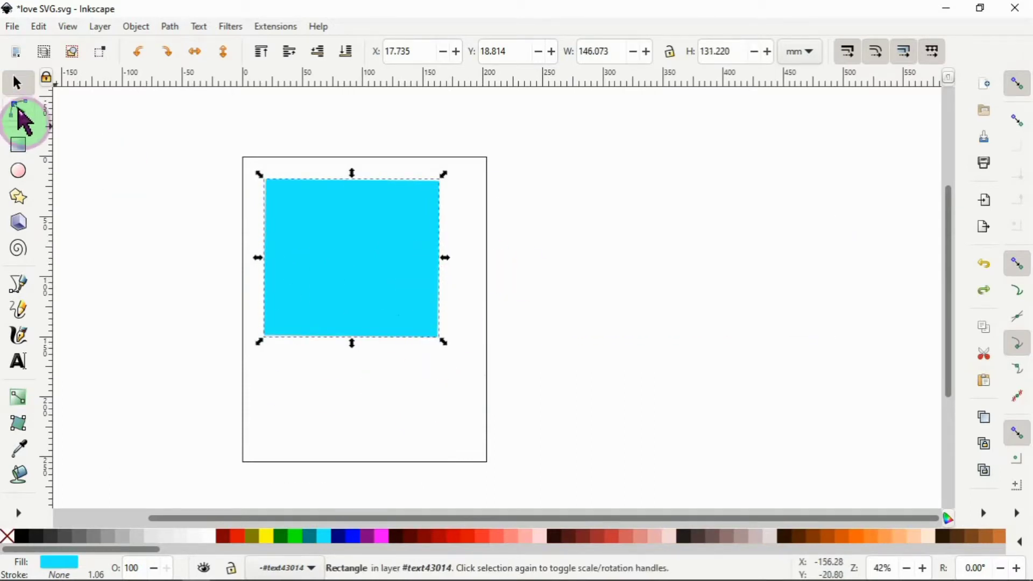
Step: Try to round the cyan rectangle's corners with the Node tool
{"action": "left_click", "coordinate": [21, 112]}
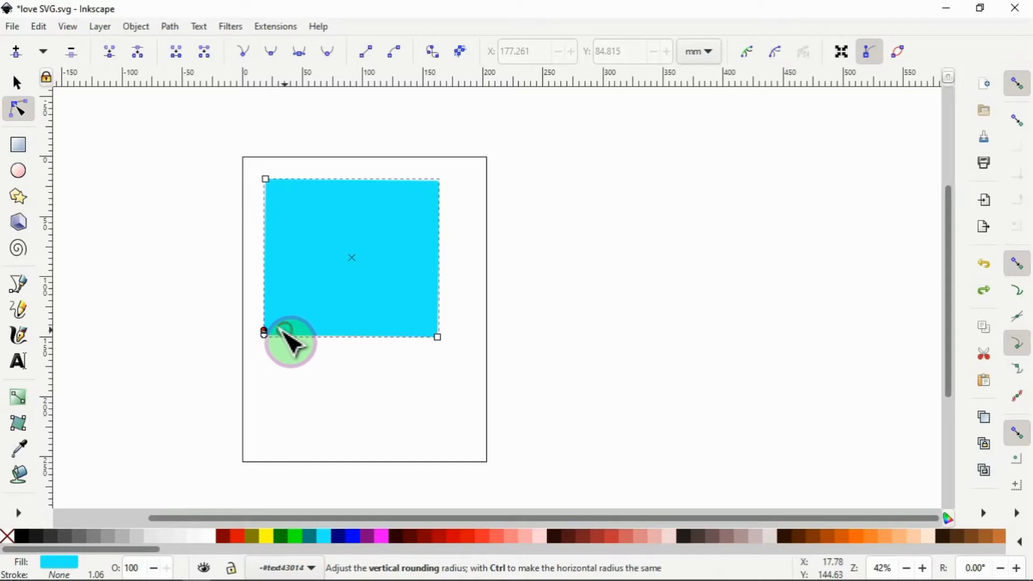
{"action": "left_click_drag", "start_coordinate": [284, 330], "coordinate": [298, 356]}
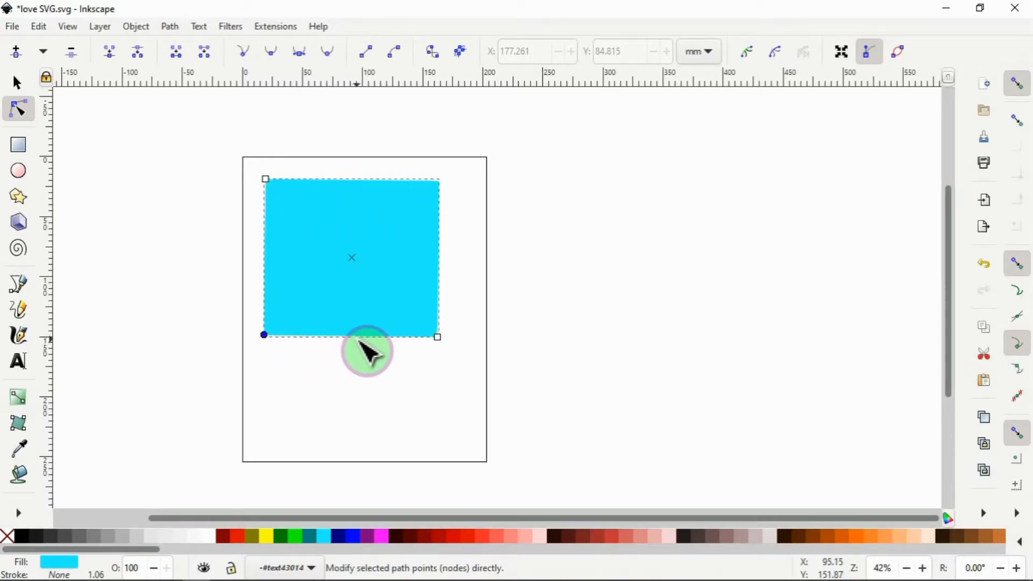
Step: Fill the rectangle with olive and give it a red outline
{"action": "left_click", "coordinate": [23, 538]}
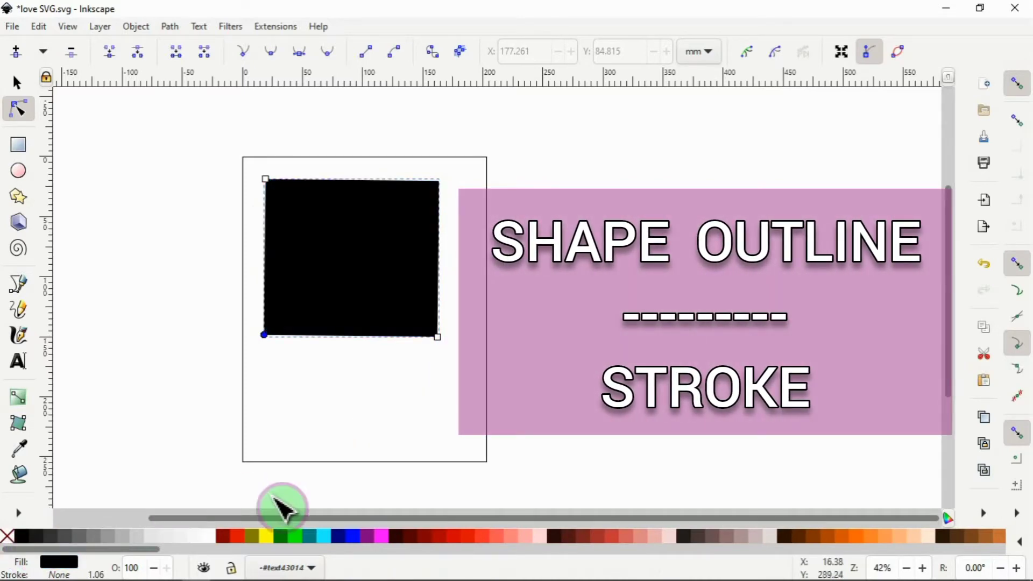
{"action": "left_click", "coordinate": [255, 540]}
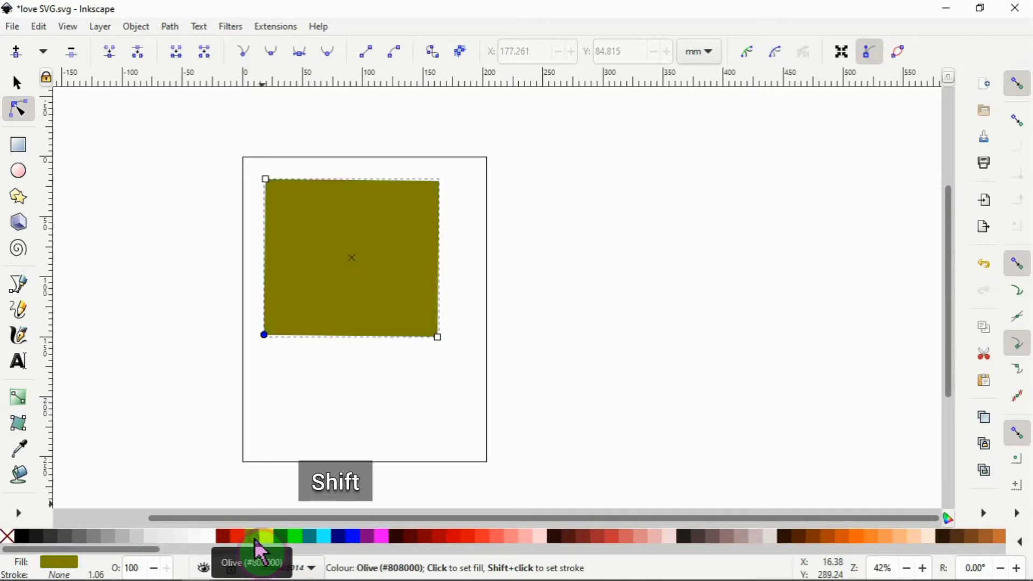
{"action": "left_click", "coordinate": [239, 538], "text": "shift"}
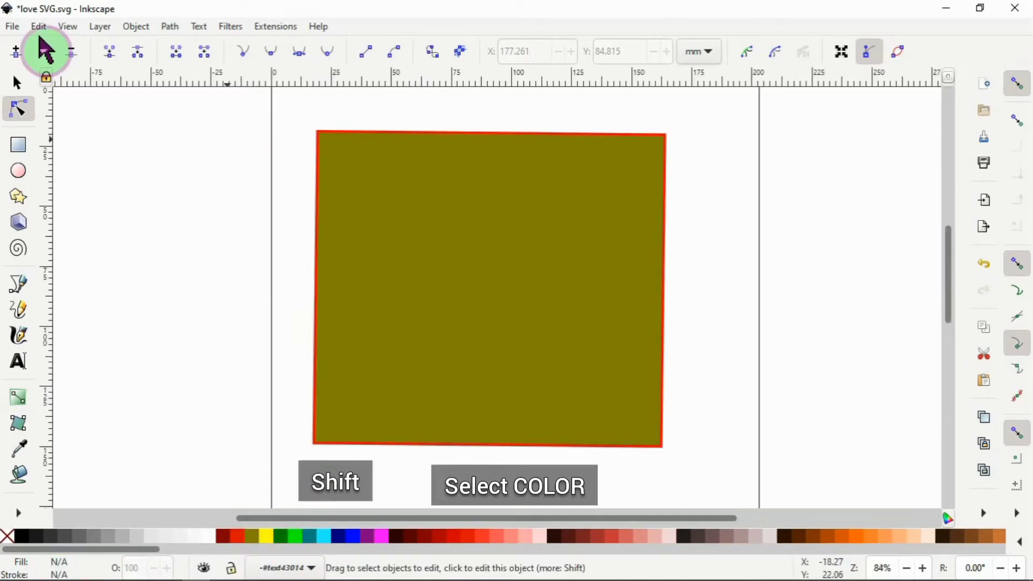
Step: Select the olive rectangle and change its outline colour to navy blue
{"action": "left_click", "coordinate": [18, 82]}
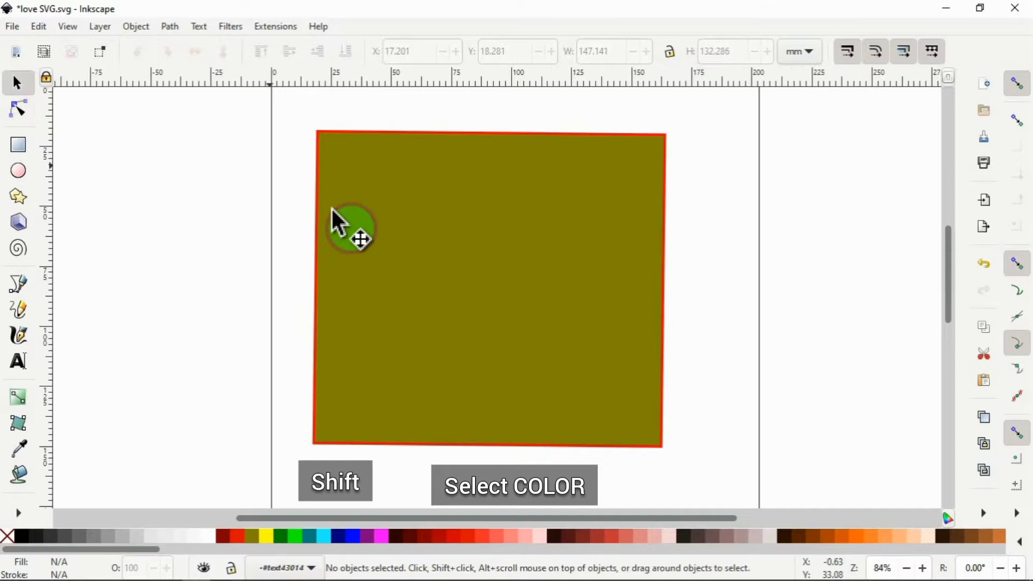
{"action": "left_click", "coordinate": [374, 227]}
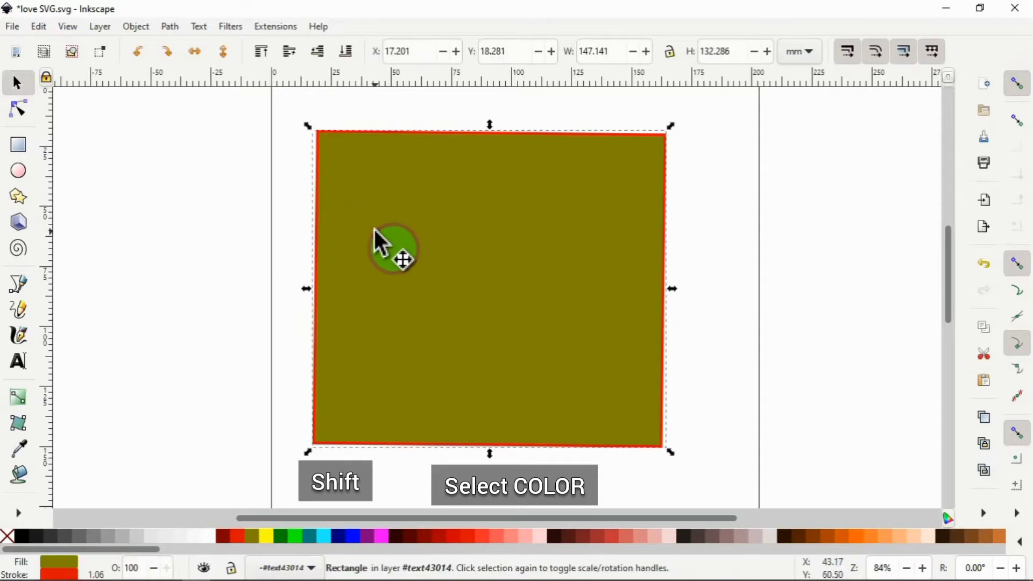
{"action": "left_click", "coordinate": [339, 538], "text": "shift"}
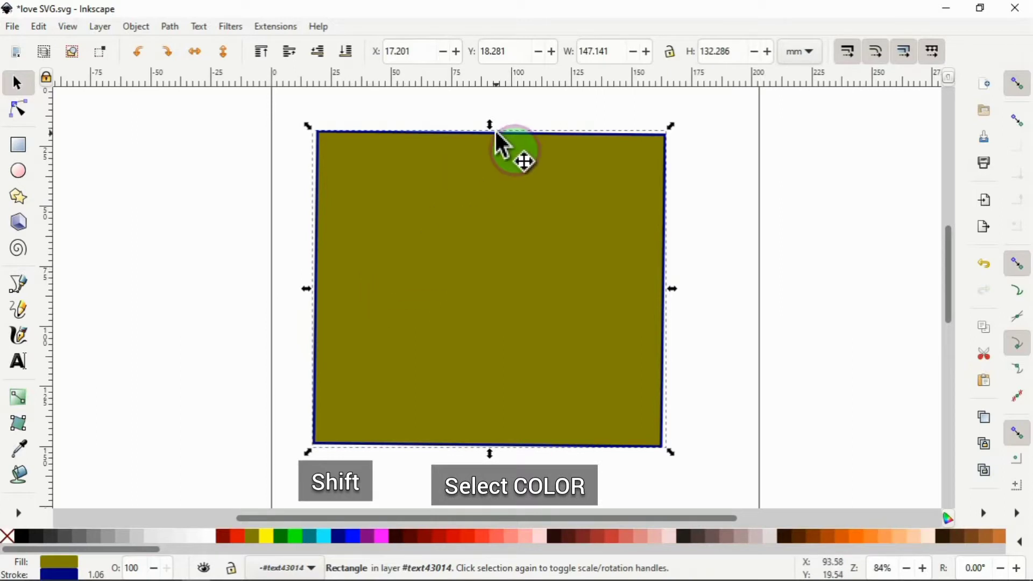
Step: Open the Fill and Stroke settings for the olive rectangle and show its stroke style options
{"action": "left_click_drag", "start_coordinate": [485, 520], "coordinate": [631, 519]}
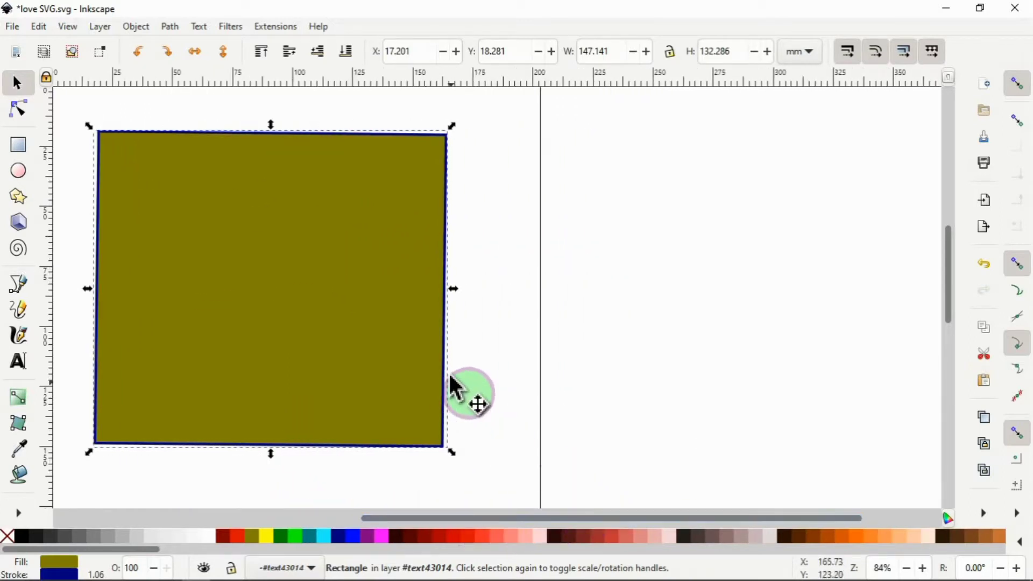
{"action": "right_click", "coordinate": [422, 323]}
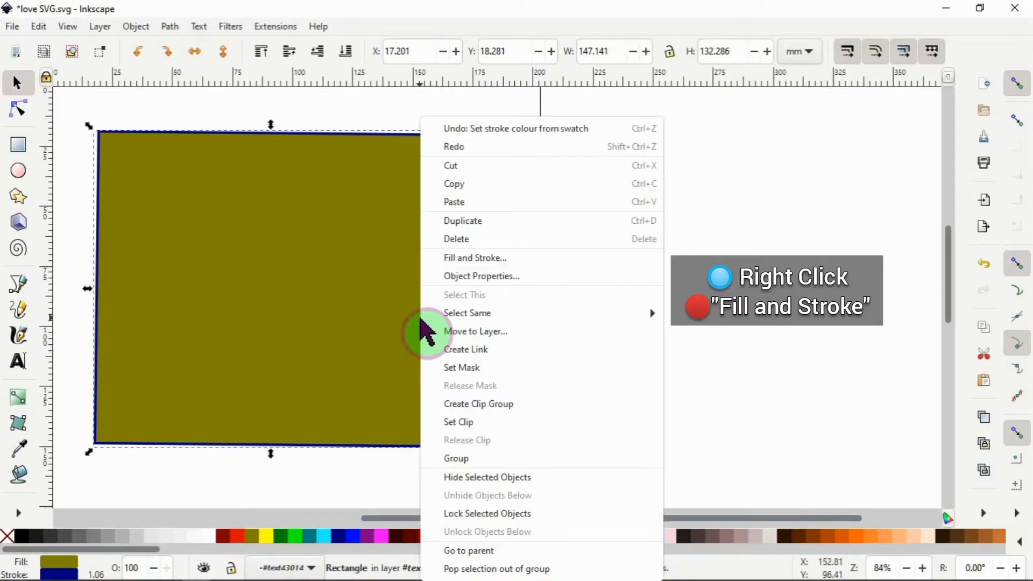
{"action": "left_click", "coordinate": [506, 259]}
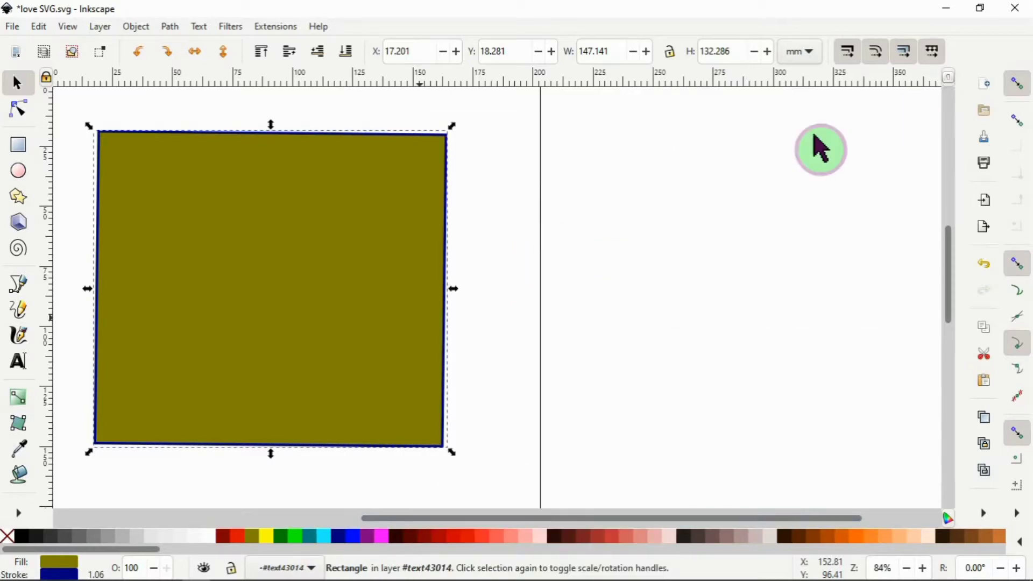
{"action": "left_click", "coordinate": [135, 27]}
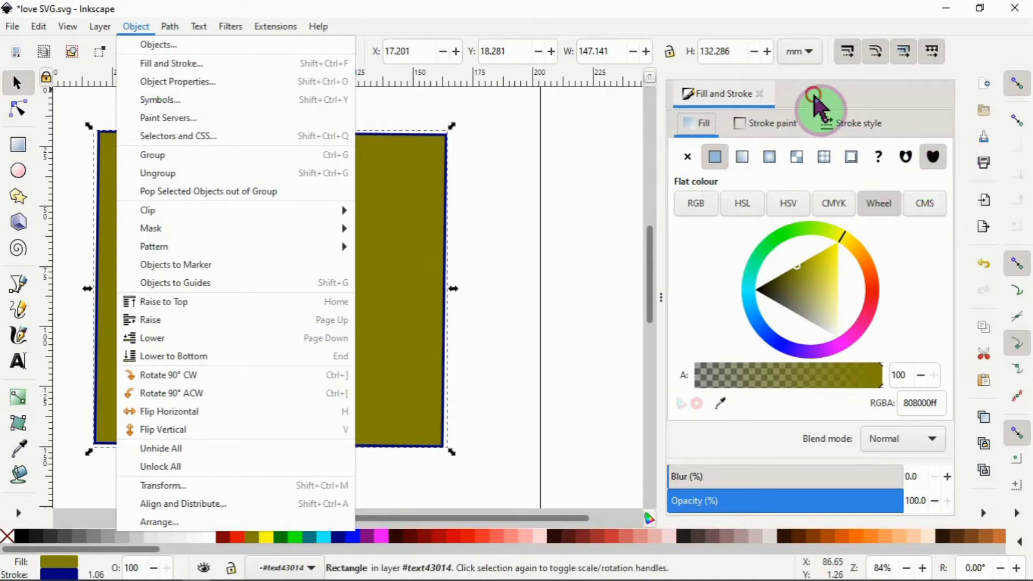
{"action": "left_click", "coordinate": [822, 104]}
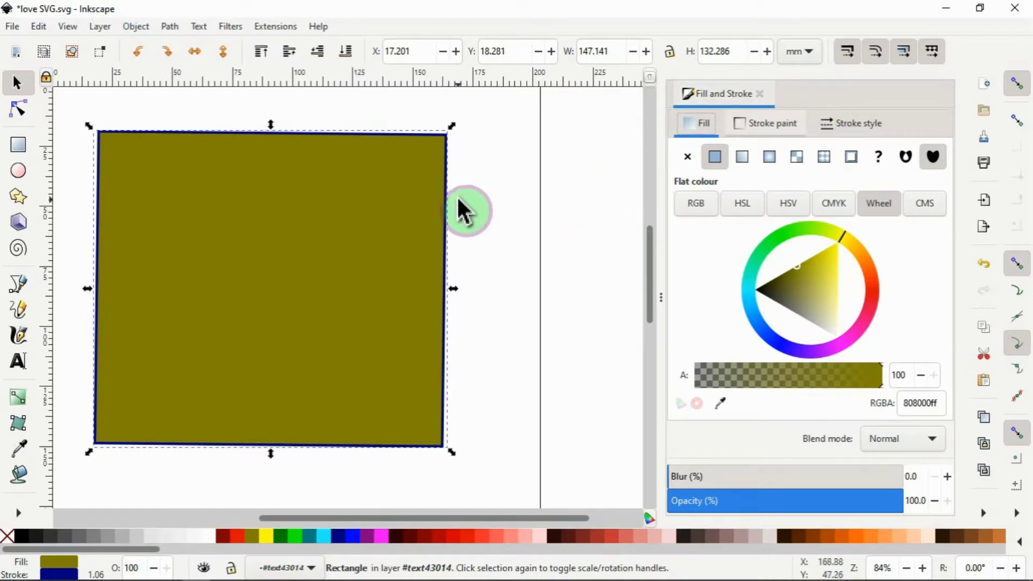
{"action": "left_click", "coordinate": [863, 125]}
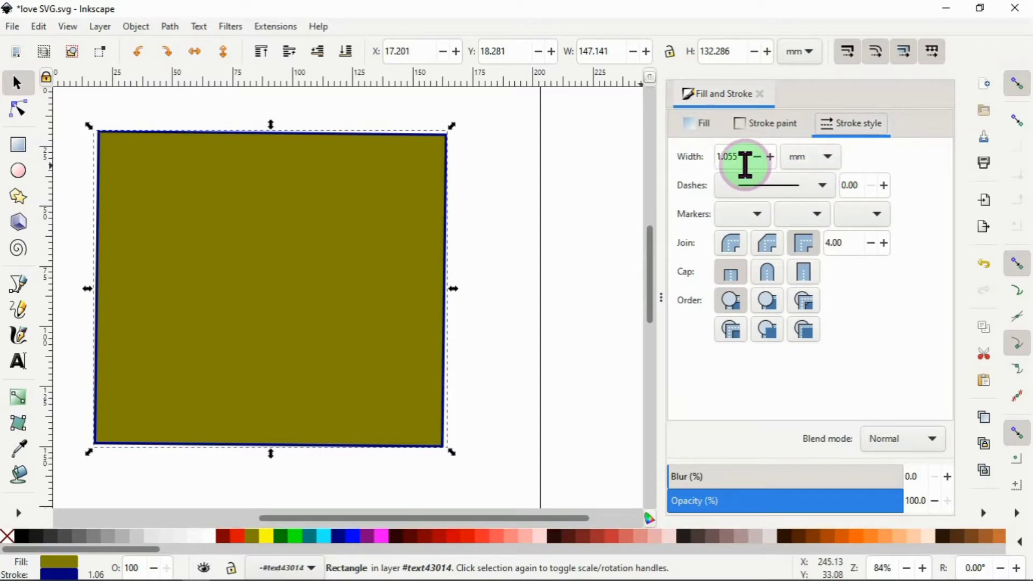
Step: Increase the rectangle's outline width to 5.255 mm and reduce it to 2.155 mm
{"action": "left_click", "coordinate": [770, 157]}
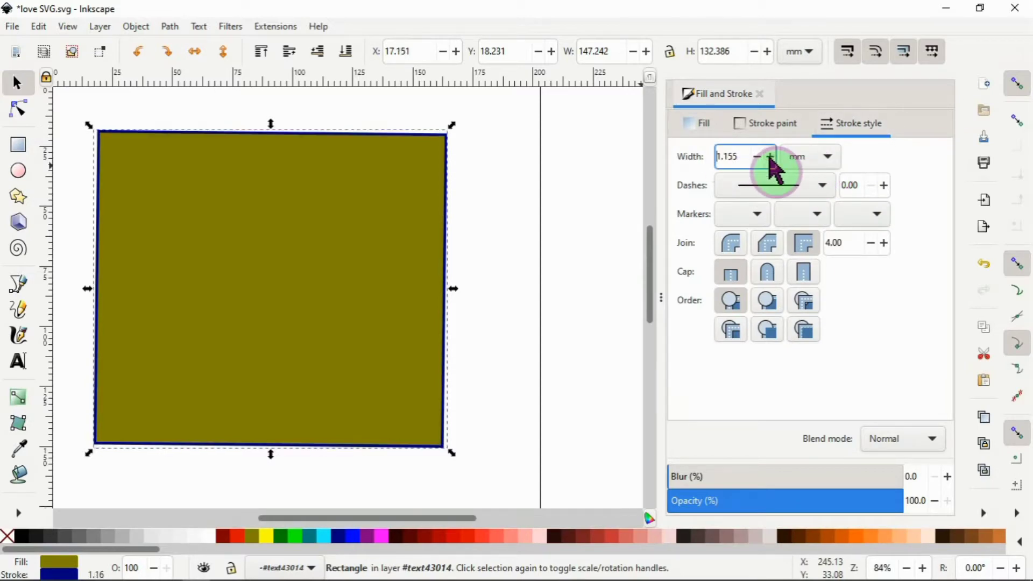
{"action": "left_click", "coordinate": [770, 157]}
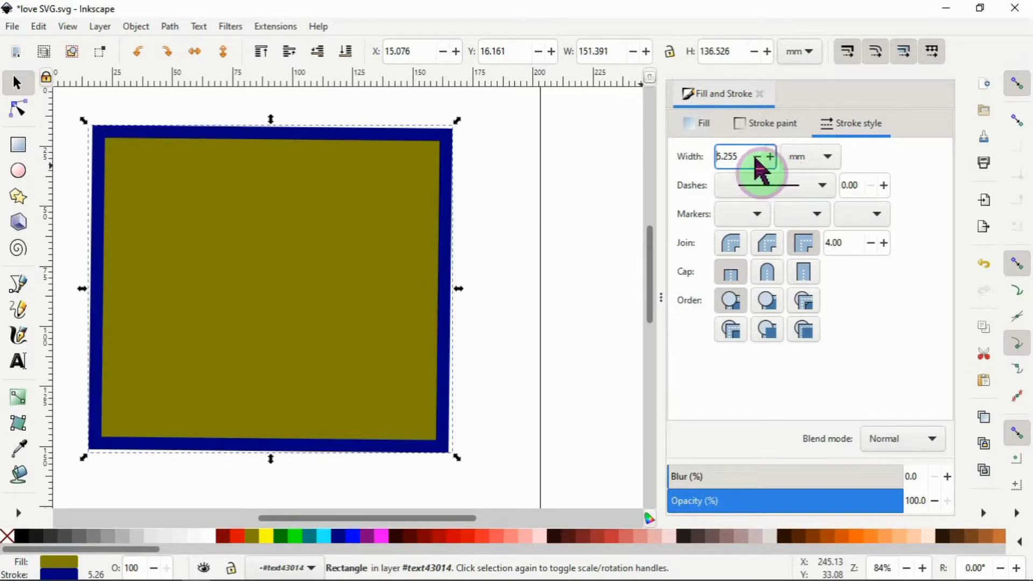
{"action": "left_click", "coordinate": [758, 156]}
{"action": "left_click", "coordinate": [758, 156]}
{"action": "left_click", "coordinate": [758, 157]}
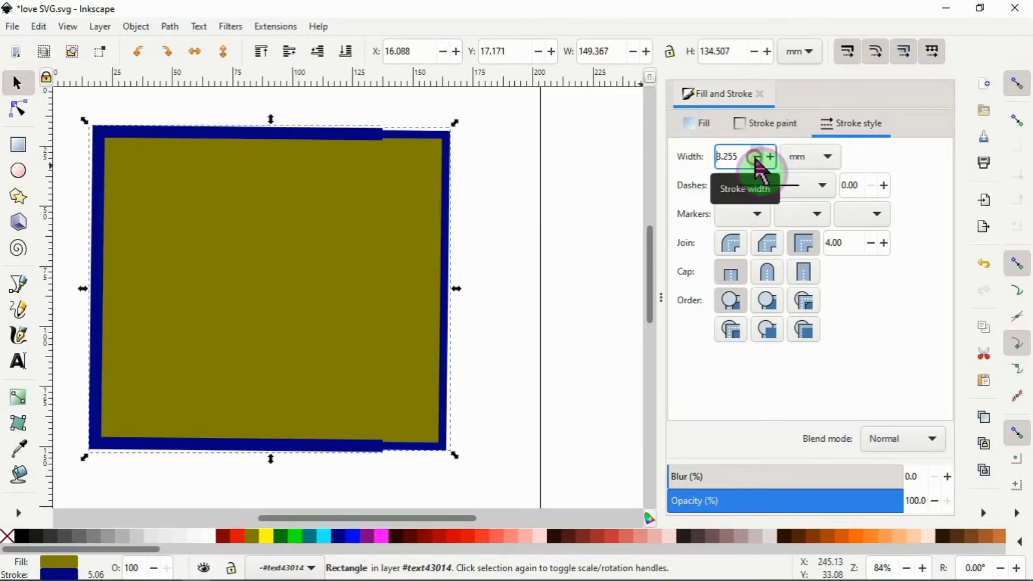
{"action": "left_click", "coordinate": [757, 157]}
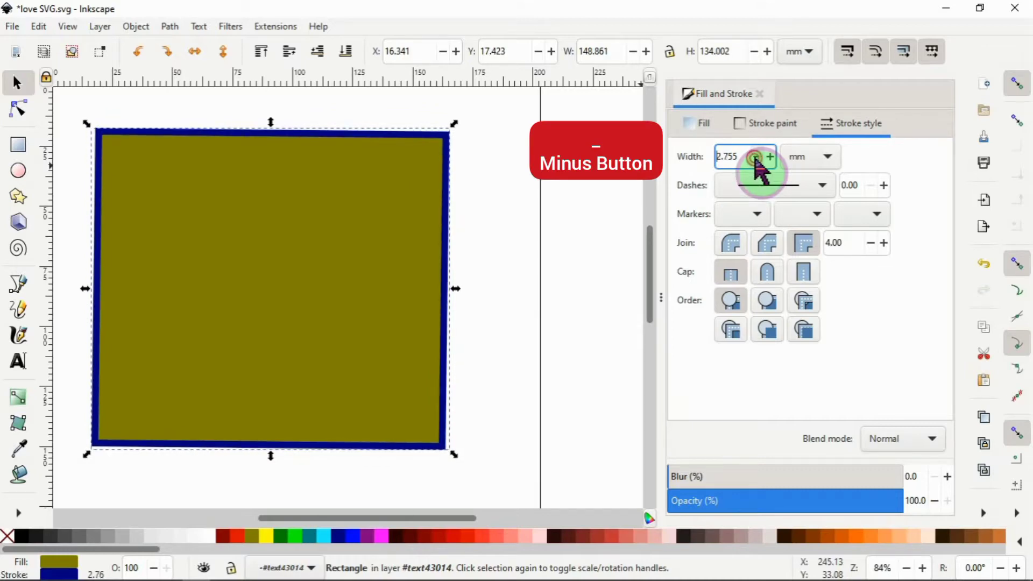
{"action": "left_click", "coordinate": [757, 157]}
{"action": "left_click", "coordinate": [758, 157]}
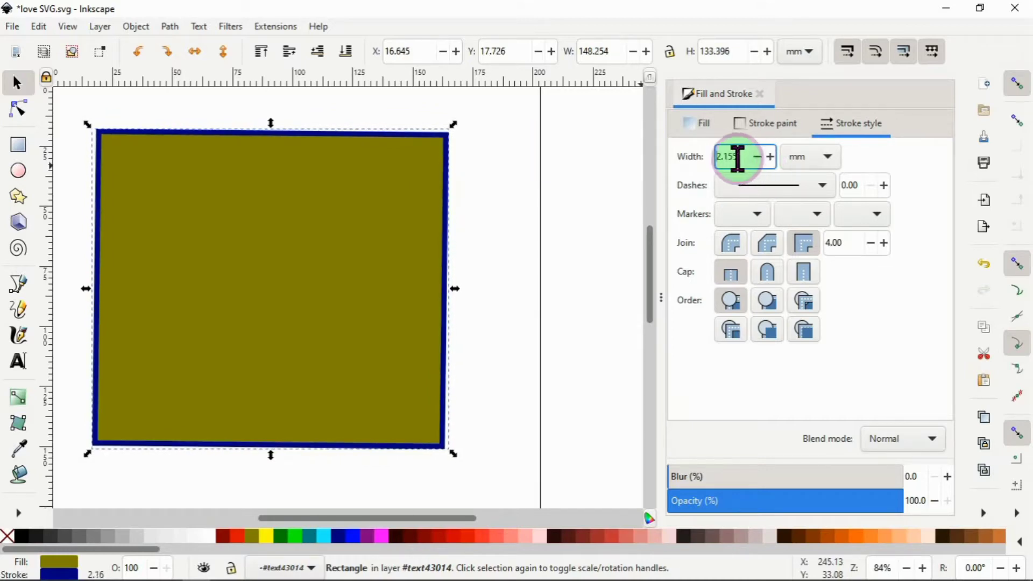
Step: Set the rectangle's outline width to exactly 3 mm
{"action": "left_click_drag", "start_coordinate": [742, 158], "coordinate": [717, 175]}
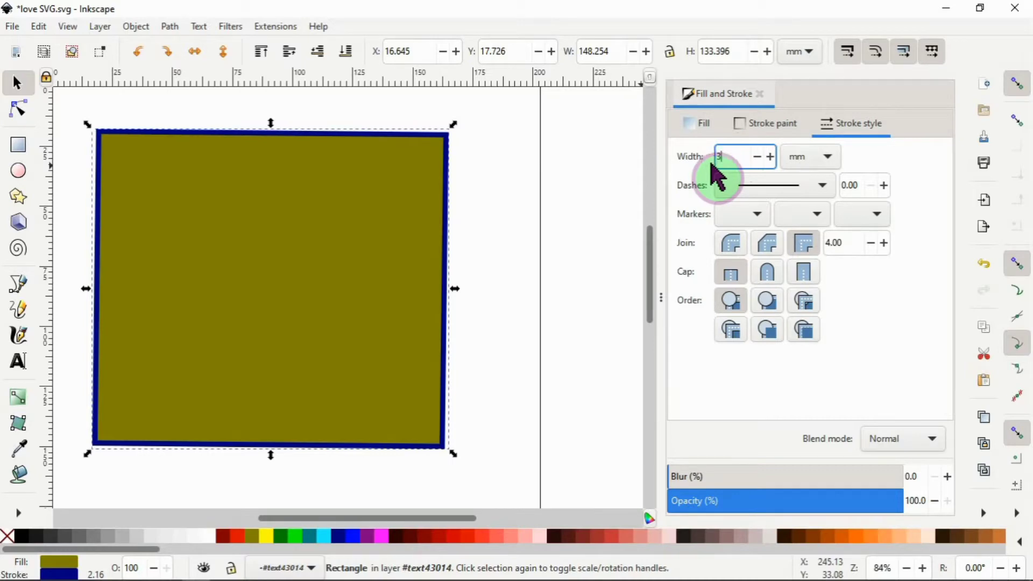
{"action": "type", "text": "3"}
{"action": "key", "text": "Return"}
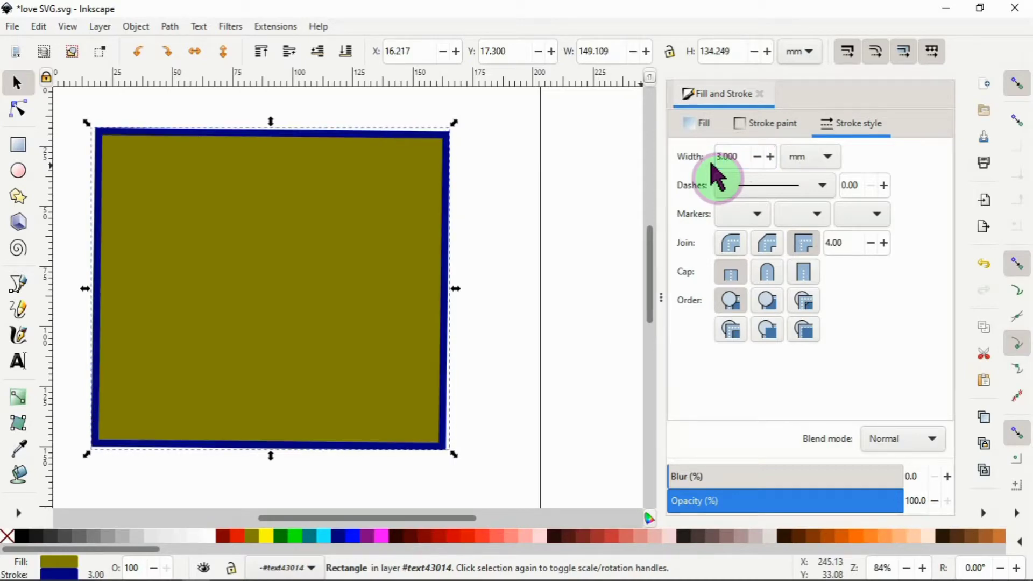
Step: Set the olive rectangle's outline width to 1 mm and close the Fill and Stroke settings
{"action": "left_click_drag", "start_coordinate": [747, 156], "coordinate": [717, 165]}
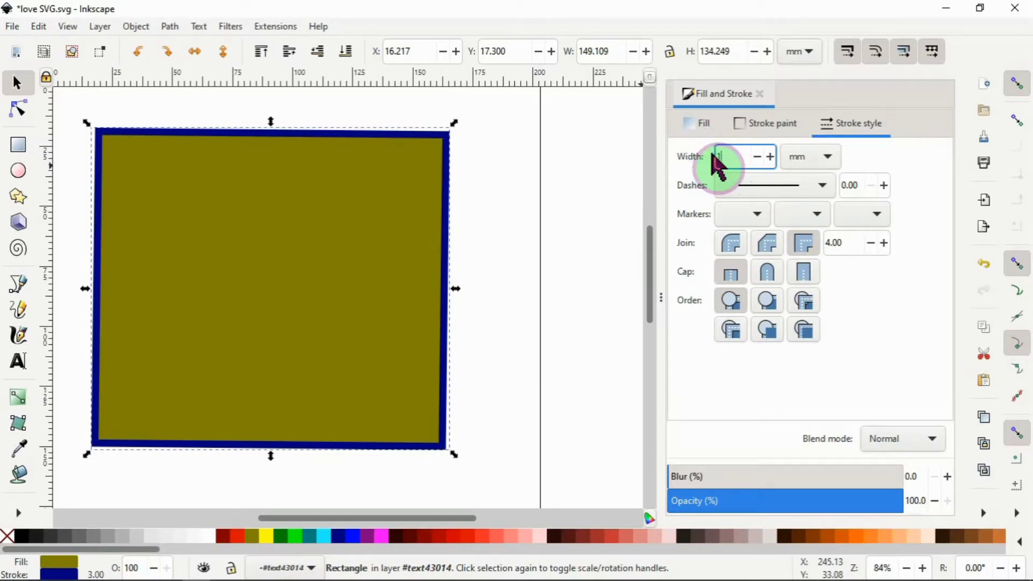
{"action": "type", "text": "1"}
{"action": "key", "text": "Return"}
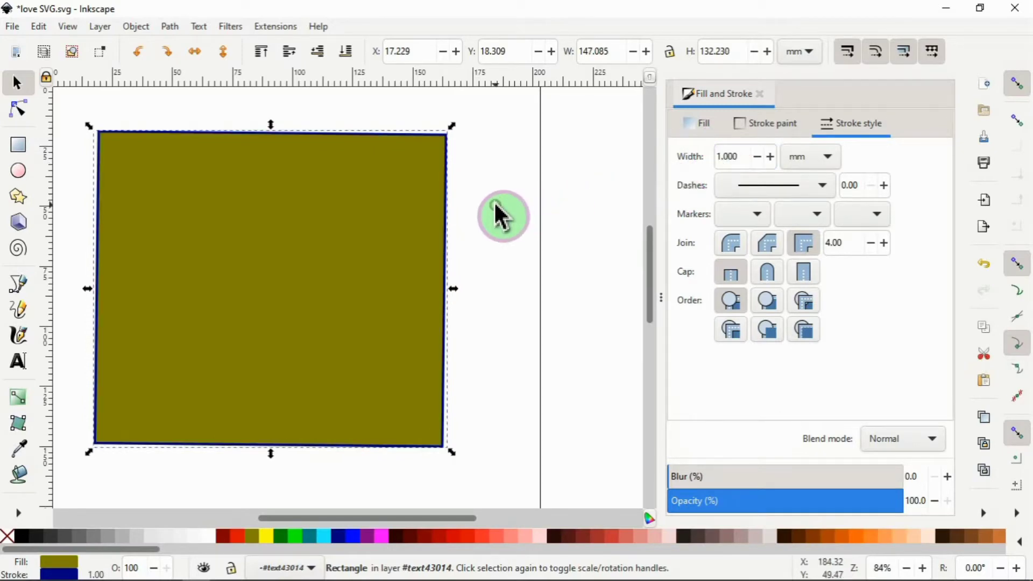
{"action": "left_click", "coordinate": [495, 205]}
{"action": "left_click", "coordinate": [760, 94]}
Step: Shrink the olive rectangle to about 35 by 31 mm and move it outside the page's upper-left corner
{"action": "left_click", "coordinate": [387, 207]}
{"action": "scroll", "coordinate": [390, 208], "scroll_direction": "down", "scroll_amount": 2}
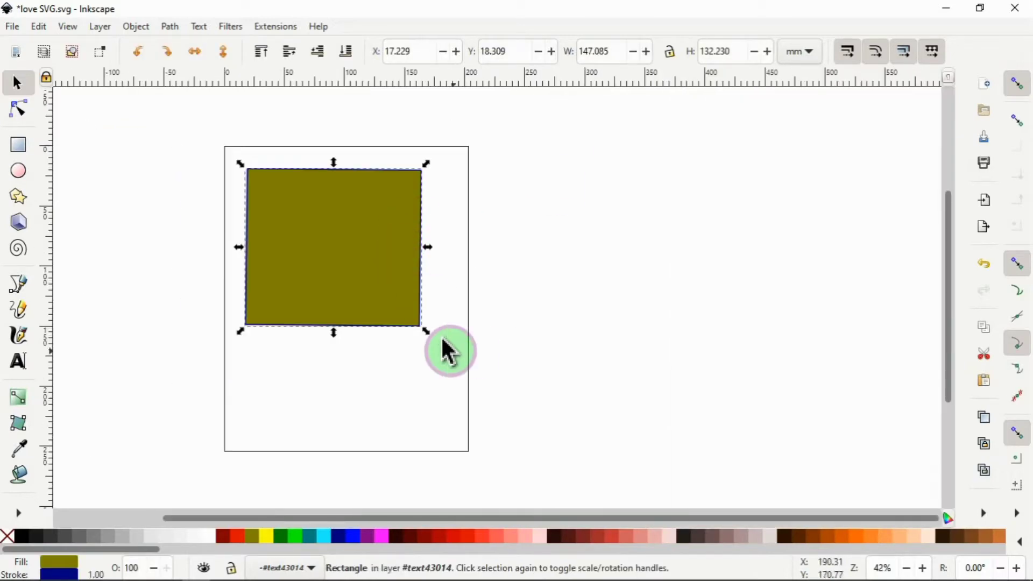
{"action": "left_click_drag", "start_coordinate": [443, 340], "coordinate": [296, 211]}
{"action": "left_click_drag", "start_coordinate": [268, 188], "coordinate": [203, 134]}
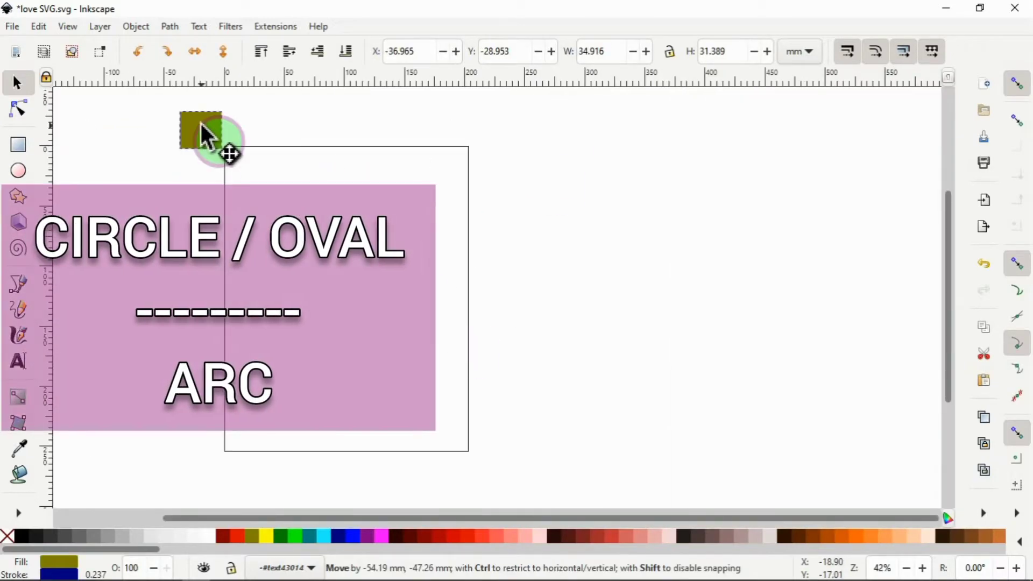
Step: Draw a circle about 68 mm in radius on the page and set its outline width to 1 mm
{"action": "left_click", "coordinate": [19, 172]}
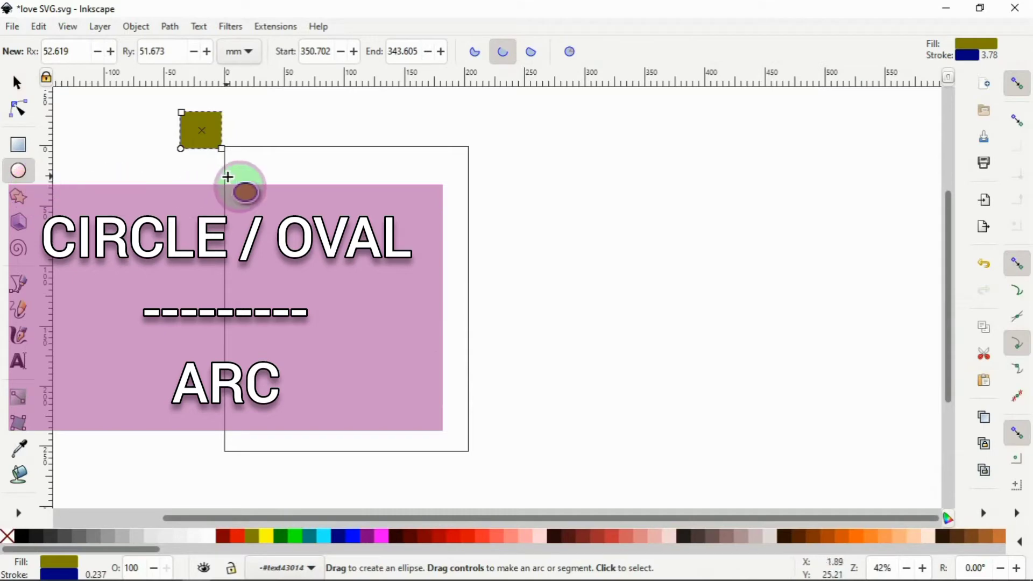
{"action": "mouse_move", "coordinate": [247, 169]}
{"action": "left_mouse_down"}
{"action": "mouse_move", "coordinate": [413, 369]}
{"action": "mouse_move", "coordinate": [434, 332]}
{"action": "left_mouse_up"}
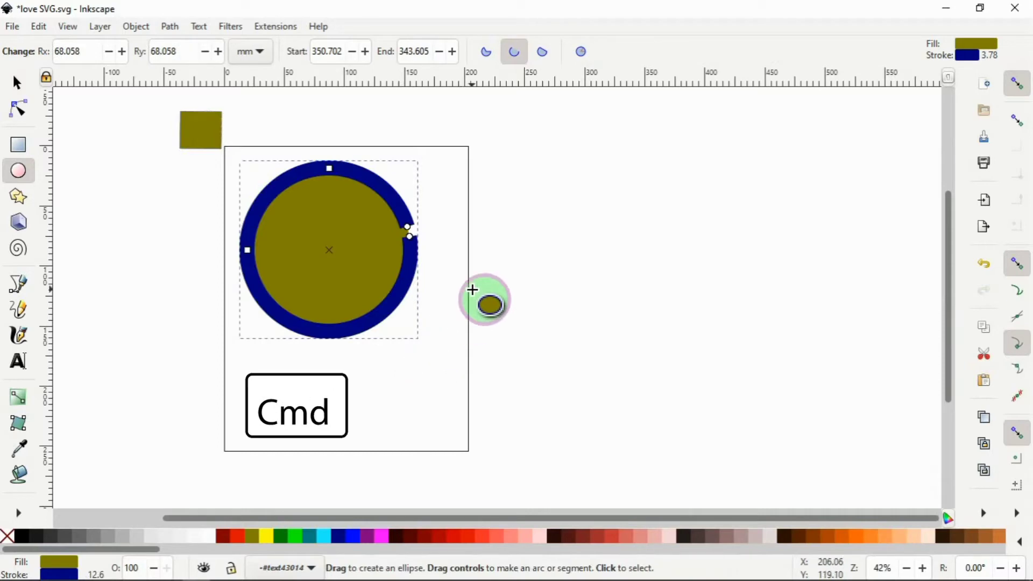
{"action": "right_click", "coordinate": [359, 277]}
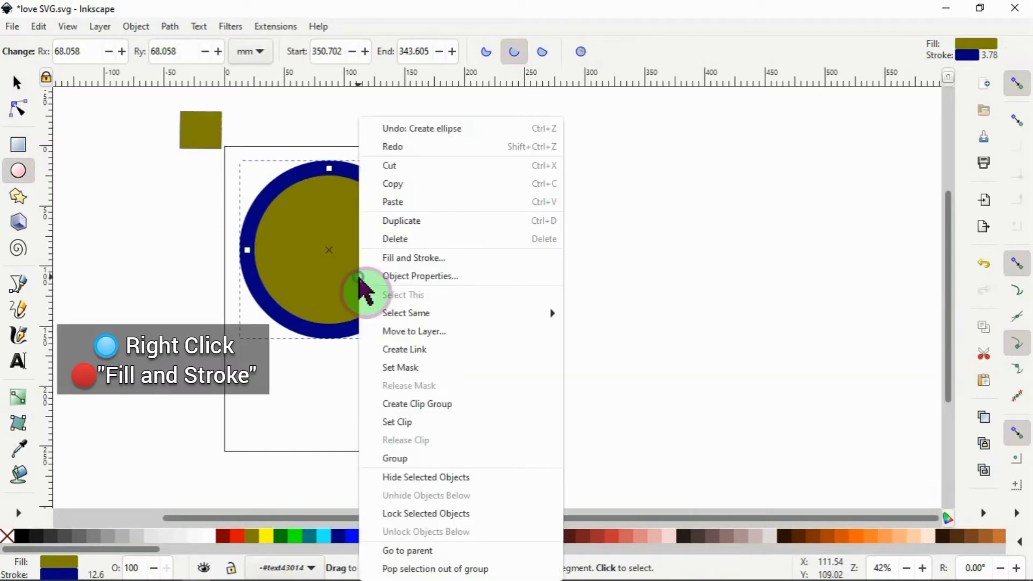
{"action": "left_click", "coordinate": [410, 259]}
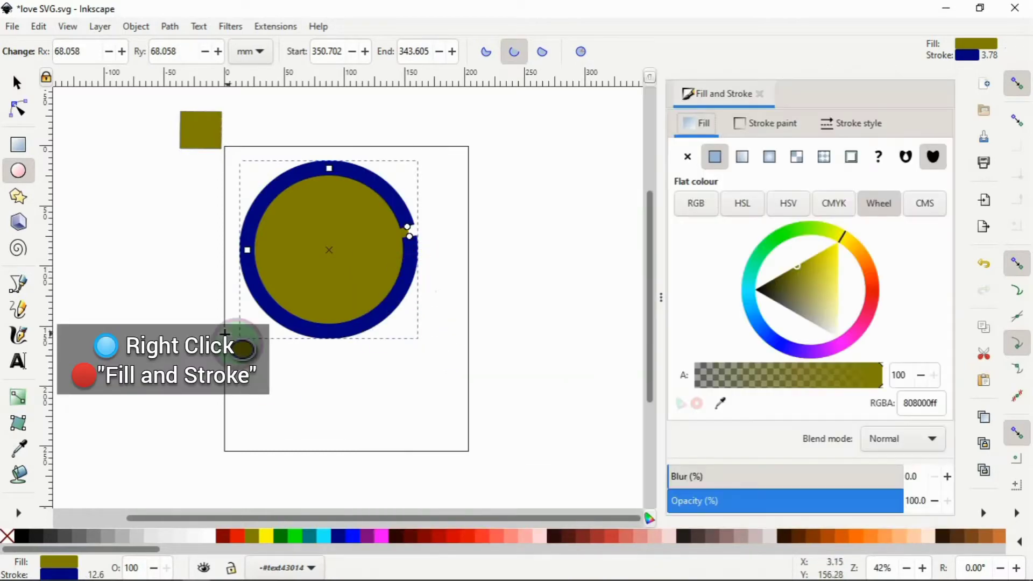
{"action": "left_click", "coordinate": [857, 131]}
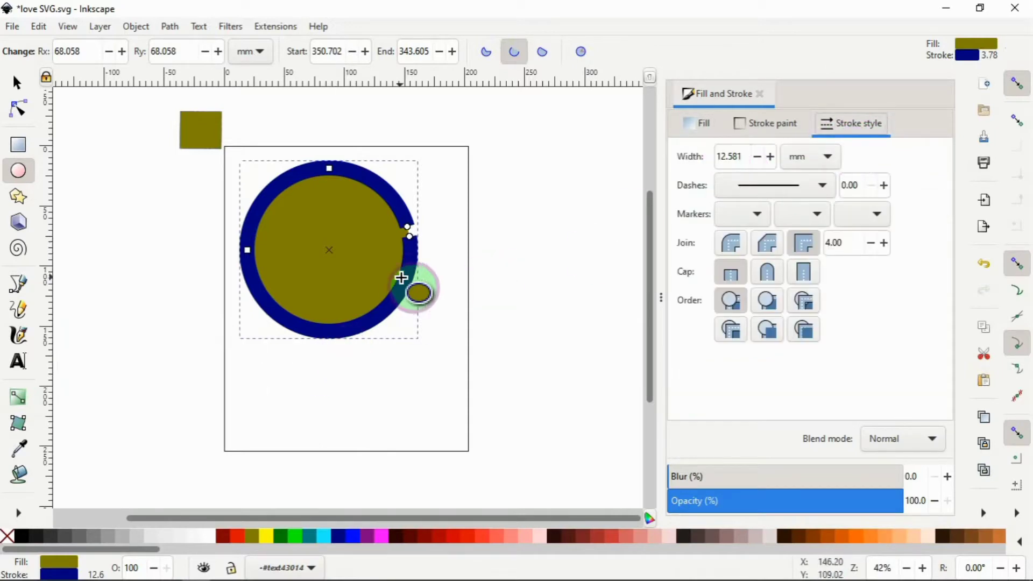
{"action": "left_click", "coordinate": [763, 159]}
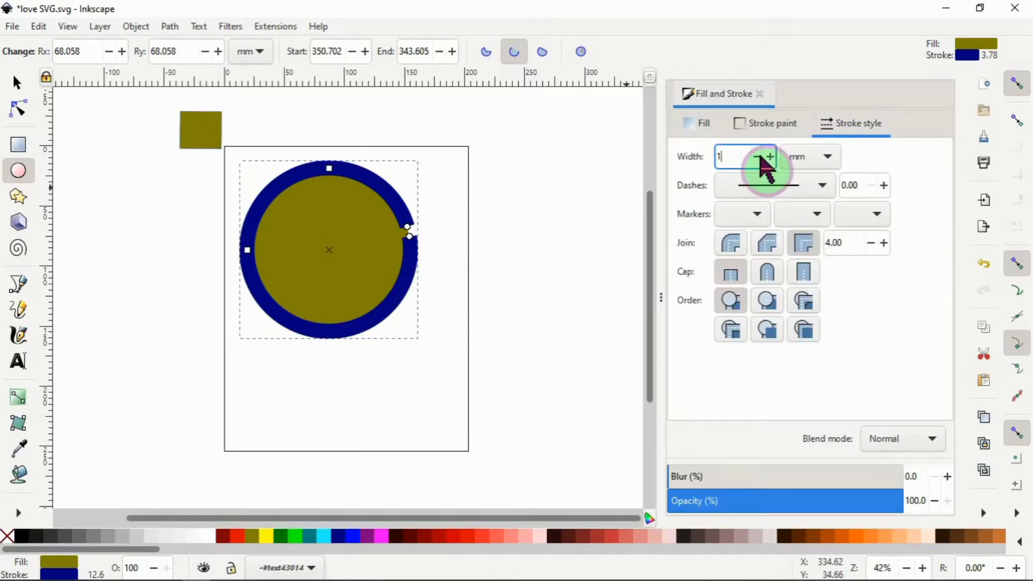
{"action": "type", "text": "1"}
{"action": "key", "text": "Return"}
{"action": "left_click", "coordinate": [521, 240]}
Step: Fill the circle with yellow and change its outline colour to red
{"action": "key", "text": "s"}
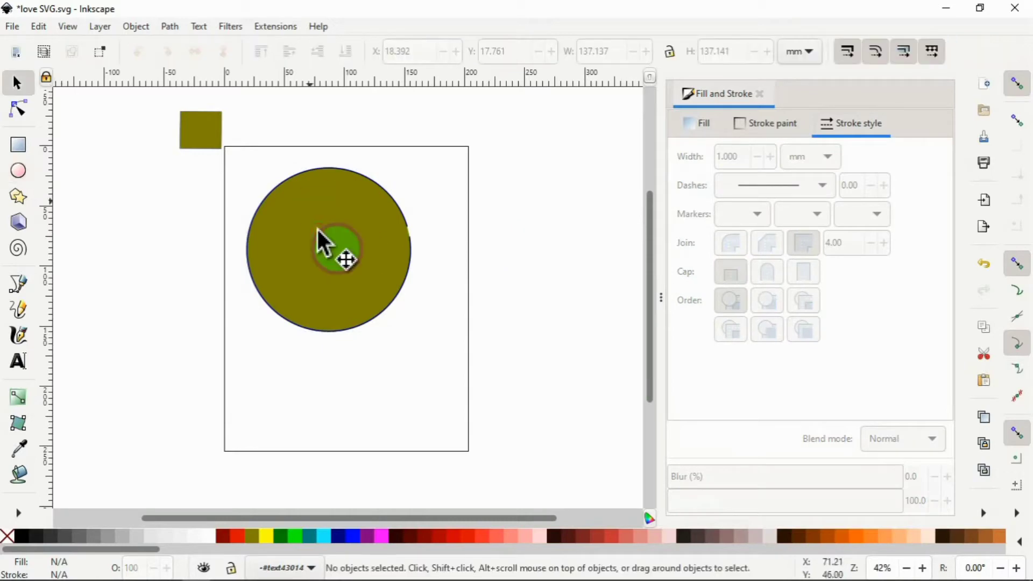
{"action": "left_click", "coordinate": [301, 236]}
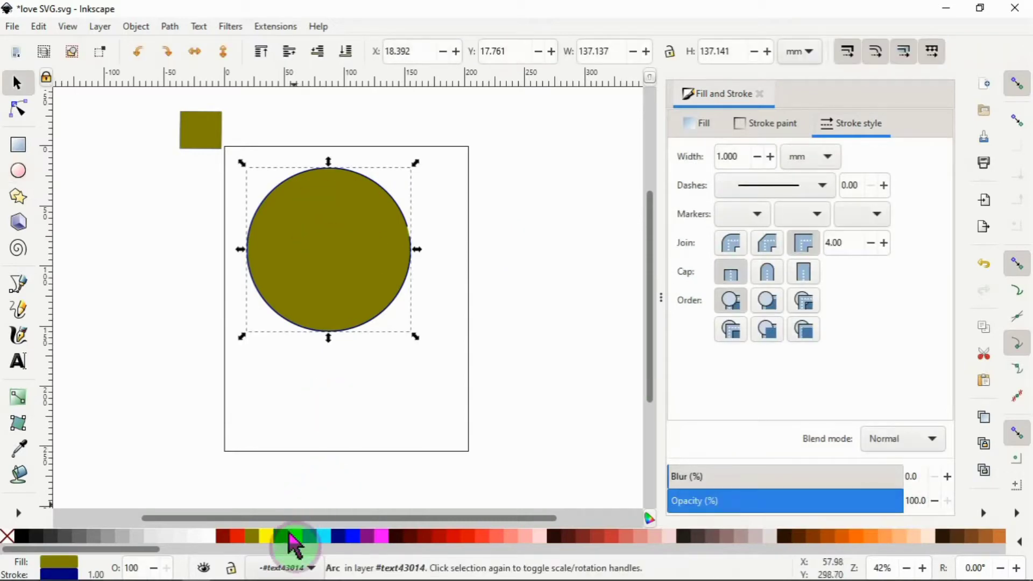
{"action": "left_click", "coordinate": [267, 538]}
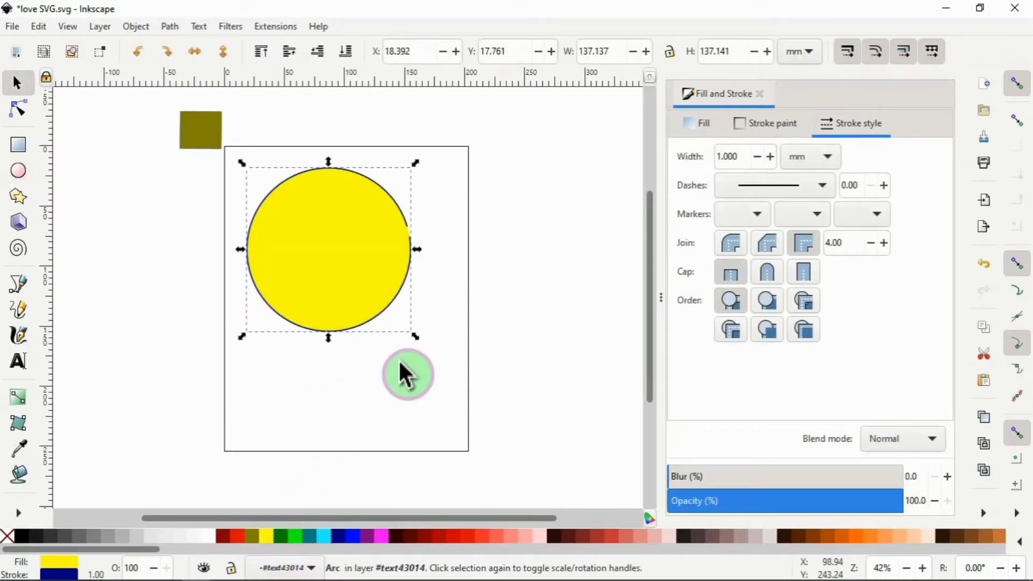
{"action": "left_click", "coordinate": [535, 307]}
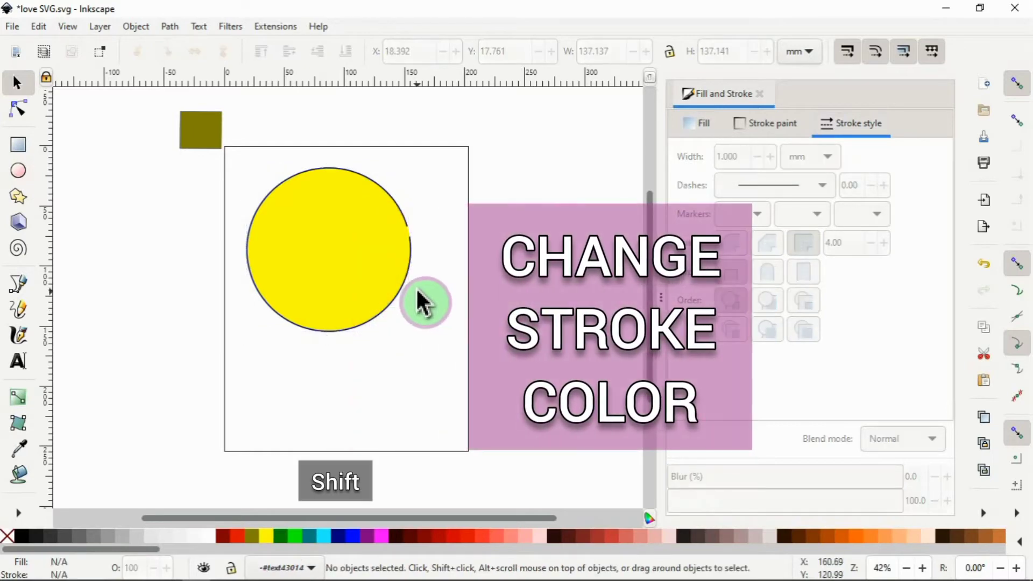
{"action": "left_click", "coordinate": [352, 264], "text": "shift"}
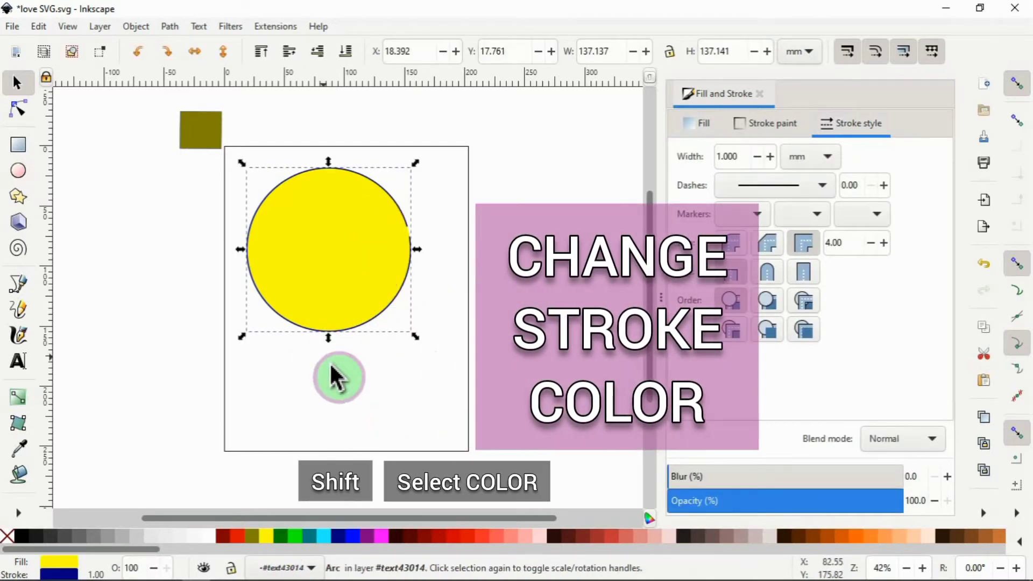
{"action": "left_click", "coordinate": [466, 538], "text": "shift"}
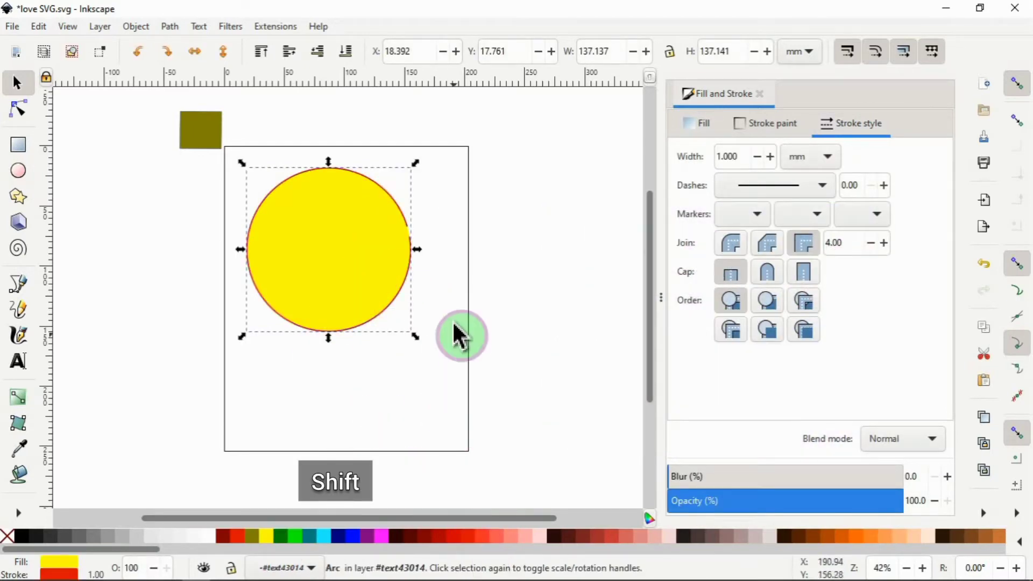
Step: Increase the circle's outline width to 3.6 mm and close the Fill and Stroke settings
{"action": "left_click", "coordinate": [771, 158]}
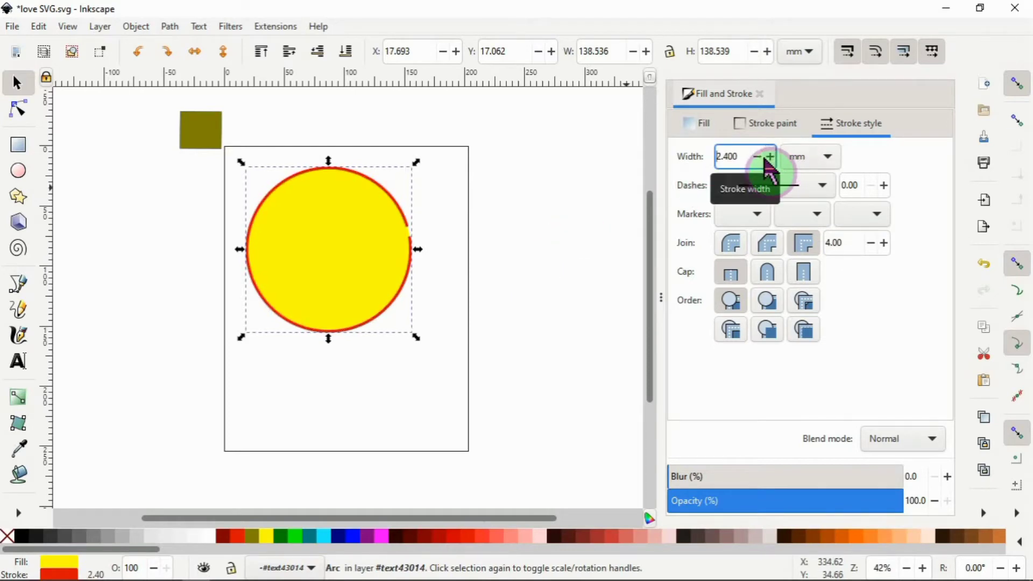
{"action": "left_click", "coordinate": [544, 247]}
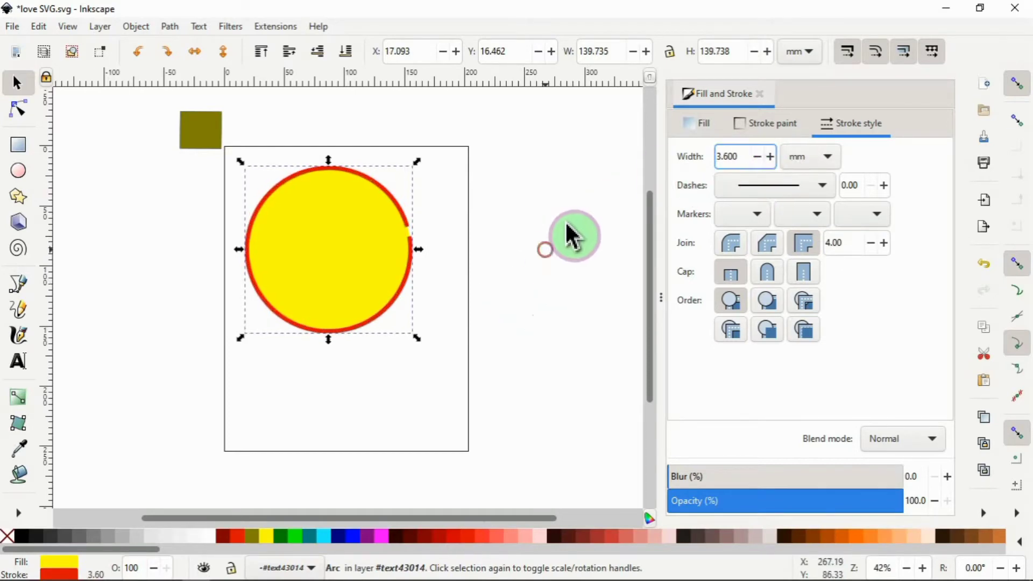
{"action": "left_click", "coordinate": [761, 93]}
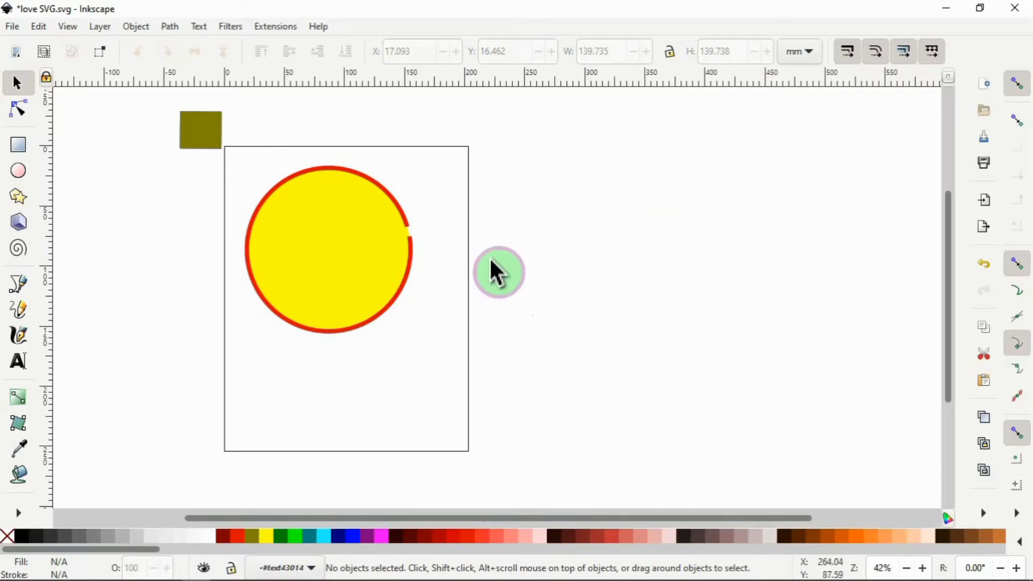
Step: Try reshaping the circle into a pie segment and a half-circle arc by moving its arc end points, and undo the changes
{"action": "left_click", "coordinate": [383, 262]}
{"action": "left_click", "coordinate": [12, 139]}
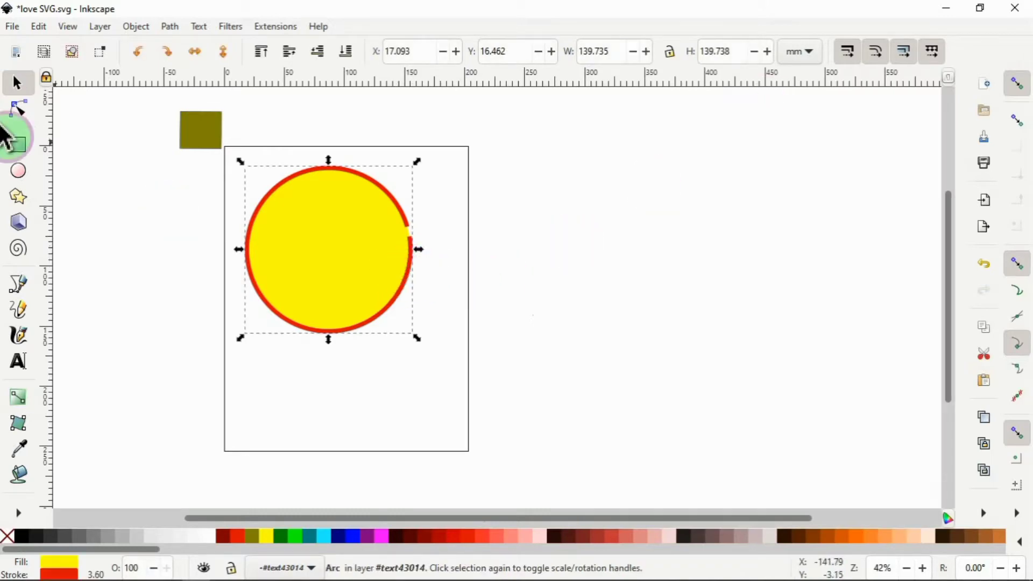
{"action": "left_click", "coordinate": [405, 249]}
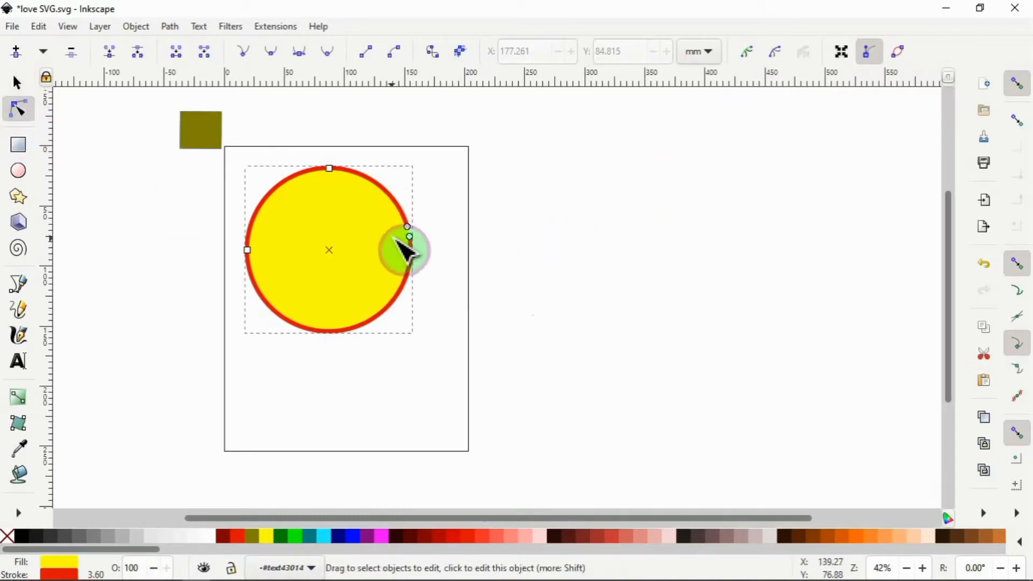
{"action": "mouse_move", "coordinate": [415, 231]}
{"action": "left_mouse_down"}
{"action": "mouse_move", "coordinate": [390, 188]}
{"action": "mouse_move", "coordinate": [362, 175]}
{"action": "mouse_move", "coordinate": [275, 226]}
{"action": "mouse_move", "coordinate": [323, 303]}
{"action": "mouse_move", "coordinate": [410, 300]}
{"action": "mouse_move", "coordinate": [397, 300]}
{"action": "mouse_move", "coordinate": [412, 240]}
{"action": "mouse_move", "coordinate": [410, 270]}
{"action": "mouse_move", "coordinate": [411, 249]}
{"action": "left_mouse_up"}
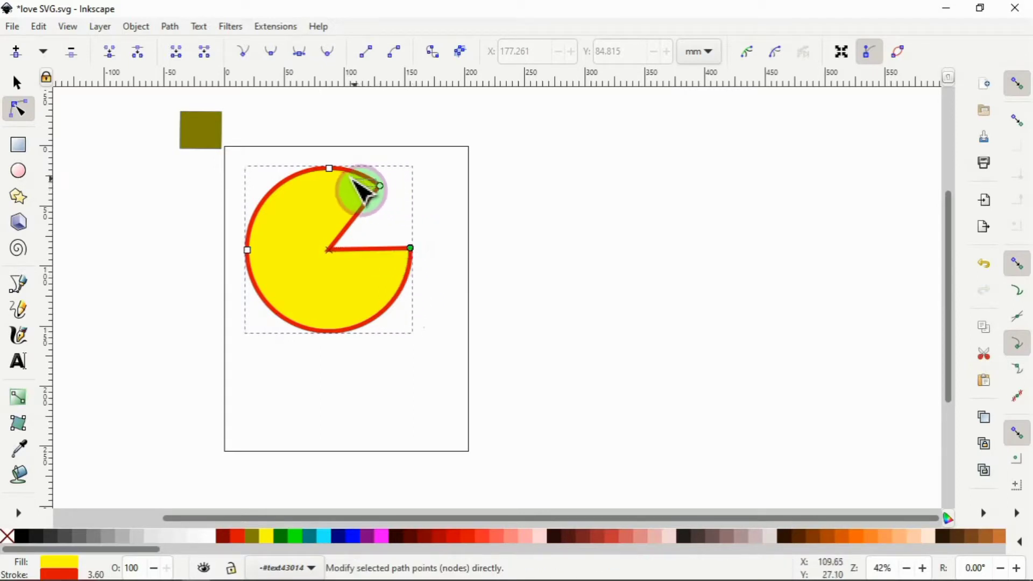
{"action": "left_click", "coordinate": [378, 198]}
{"action": "left_click", "coordinate": [380, 189]}
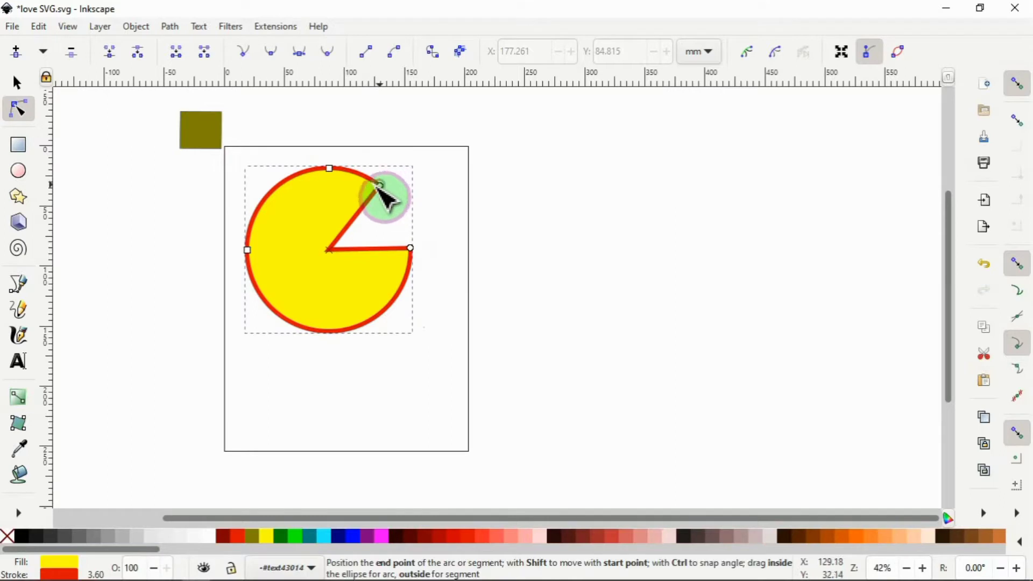
{"action": "left_click_drag", "start_coordinate": [354, 174], "coordinate": [266, 242]}
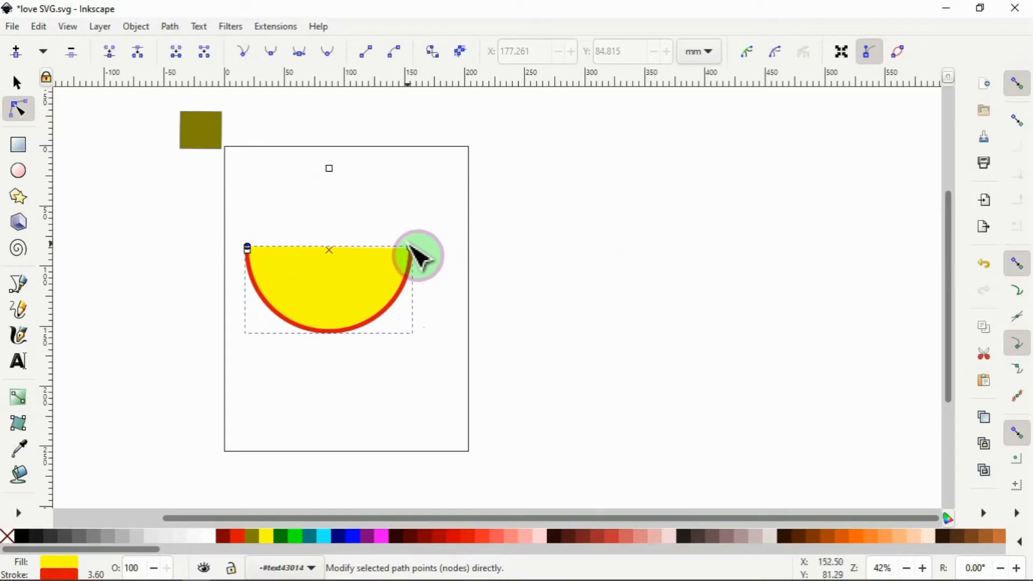
{"action": "key", "text": "ctrl+z"}
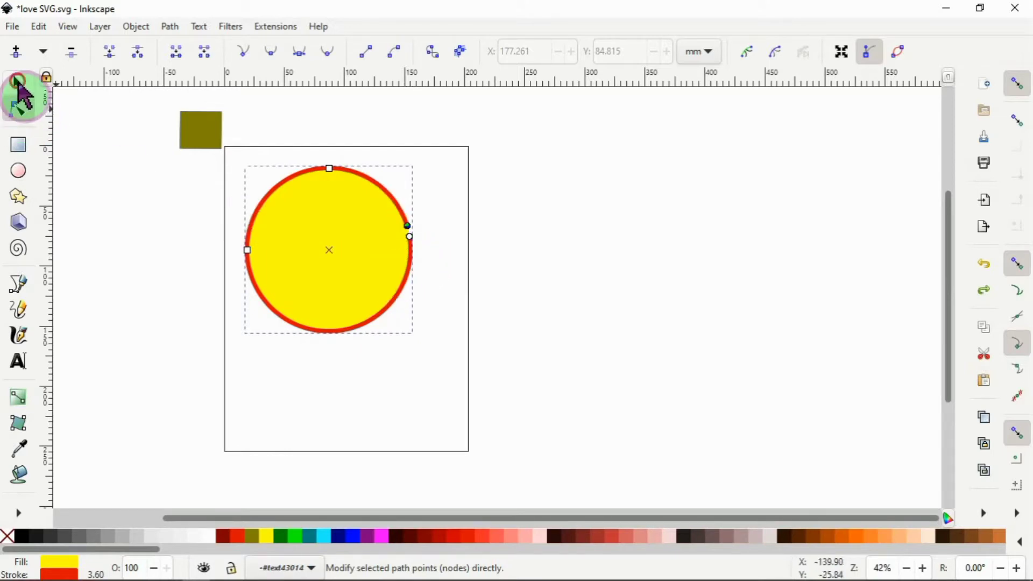
Step: Rotate the circle clockwise about its centre so the gap in its outline moves to the circle's lower right
{"action": "left_click", "coordinate": [19, 83]}
{"action": "left_click", "coordinate": [409, 242]}
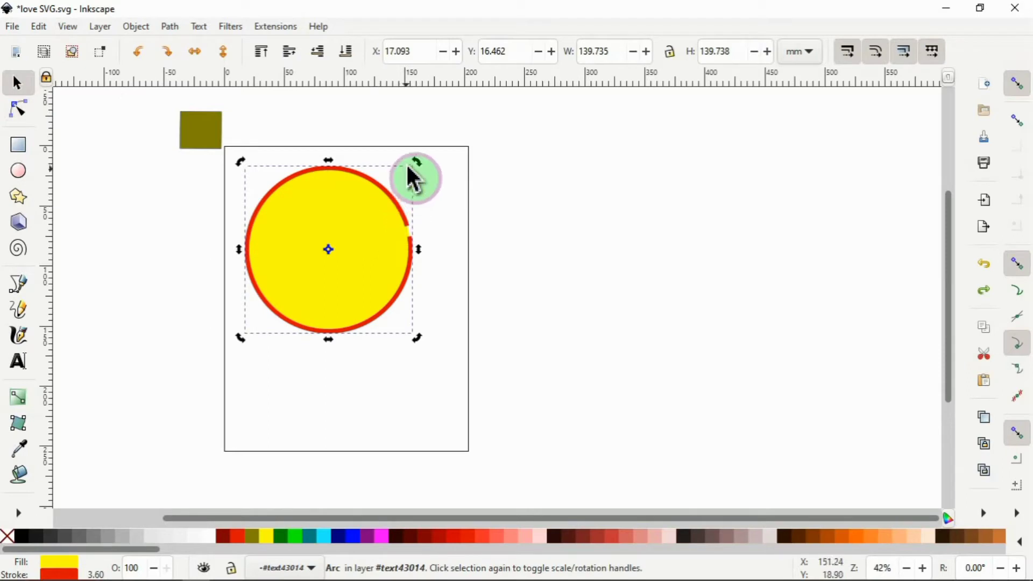
{"action": "left_click_drag", "start_coordinate": [419, 161], "coordinate": [424, 264]}
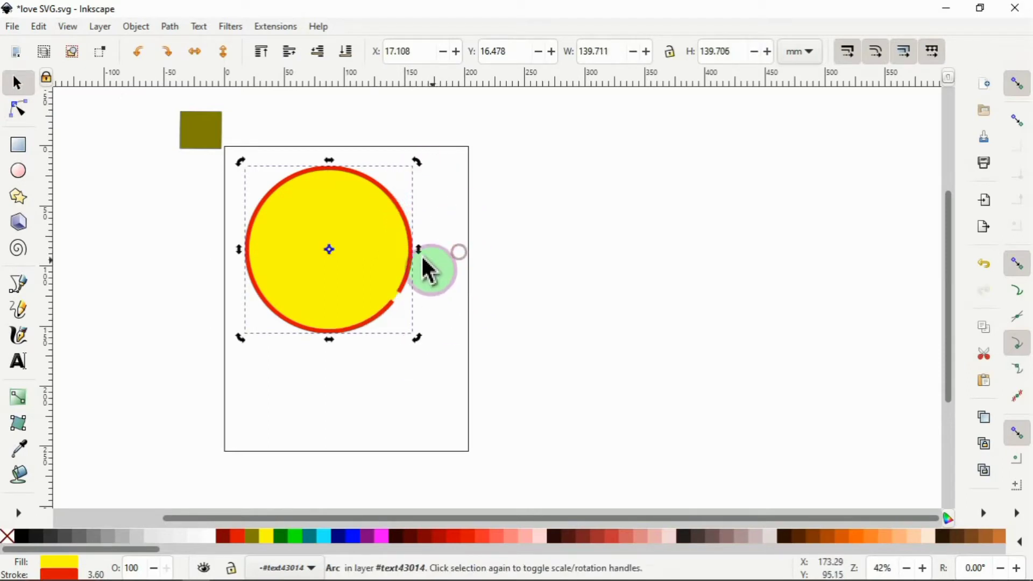
Step: Shrink the circle to about 41 mm across with a 1 mm outline and place it beside the small olive rectangle
{"action": "left_click", "coordinate": [367, 250]}
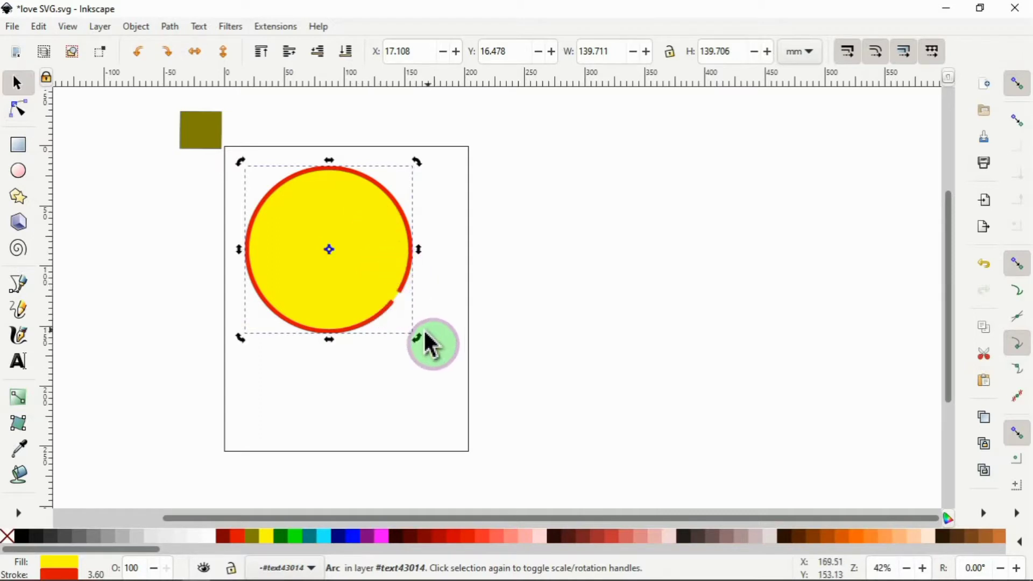
{"action": "mouse_move", "coordinate": [327, 338]}
{"action": "left_mouse_down"}
{"action": "mouse_move", "coordinate": [384, 349]}
{"action": "mouse_move", "coordinate": [447, 326]}
{"action": "mouse_move", "coordinate": [468, 287]}
{"action": "mouse_move", "coordinate": [427, 331]}
{"action": "mouse_move", "coordinate": [316, 344]}
{"action": "mouse_move", "coordinate": [218, 317]}
{"action": "mouse_move", "coordinate": [362, 338]}
{"action": "mouse_move", "coordinate": [318, 347]}
{"action": "mouse_move", "coordinate": [341, 359]}
{"action": "mouse_move", "coordinate": [334, 351]}
{"action": "left_mouse_up"}
{"action": "mouse_move", "coordinate": [240, 162]}
{"action": "left_mouse_down"}
{"action": "mouse_move", "coordinate": [259, 190]}
{"action": "mouse_move", "coordinate": [247, 172]}
{"action": "mouse_move", "coordinate": [302, 201]}
{"action": "mouse_move", "coordinate": [377, 266]}
{"action": "mouse_move", "coordinate": [302, 150]}
{"action": "mouse_move", "coordinate": [253, 142]}
{"action": "left_mouse_up"}
{"action": "key", "text": "ctrl+shift+f"}
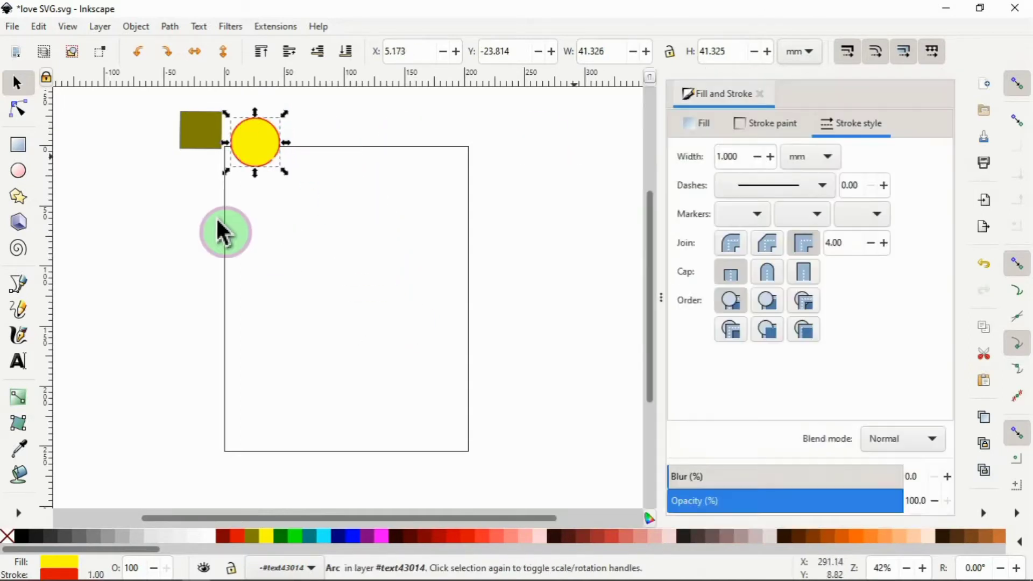
{"action": "left_click", "coordinate": [225, 232]}
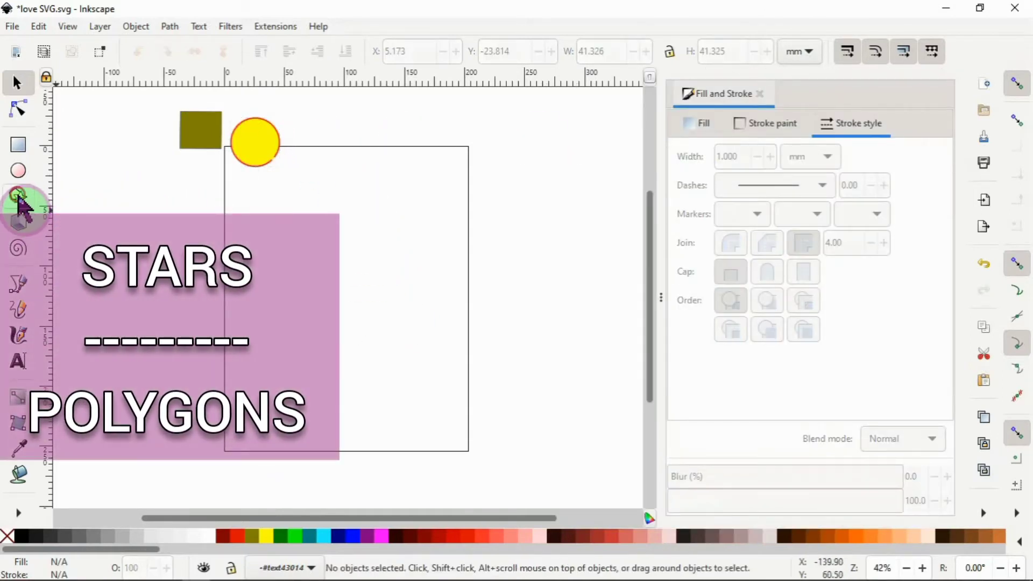
Step: Draw a five-pointed star with a spoke ratio of about 0.323 over the page's upper left and fill it with magenta
{"action": "left_click", "coordinate": [19, 197]}
{"action": "left_click_drag", "start_coordinate": [283, 215], "coordinate": [336, 285]}
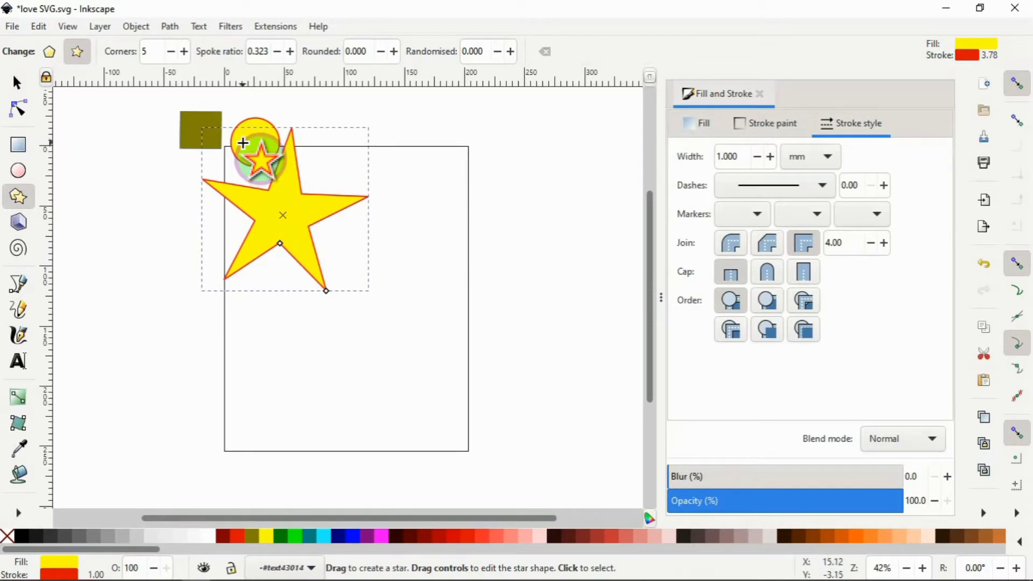
{"action": "left_click", "coordinate": [389, 539]}
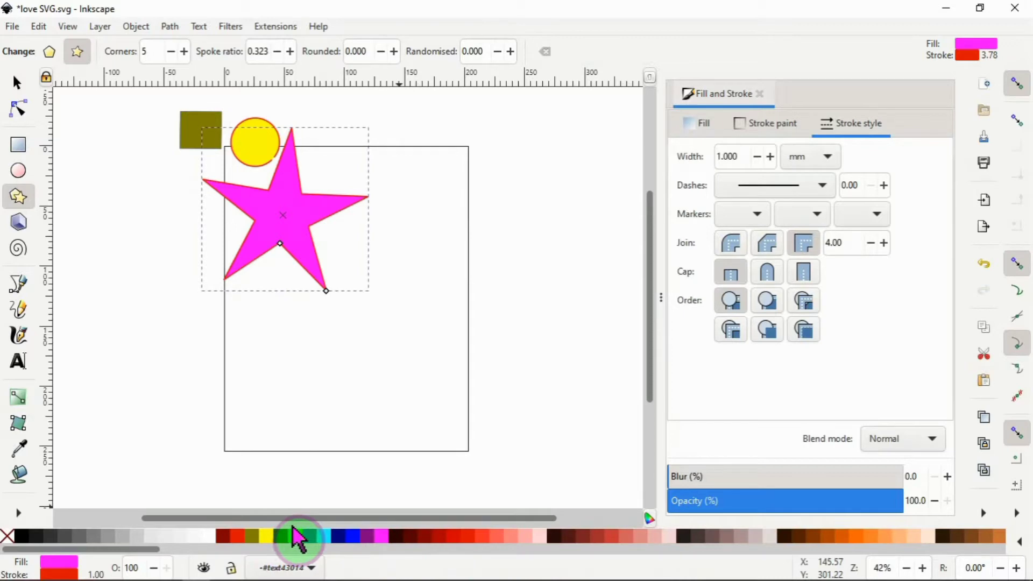
Step: Change the star's outline colour to black and inspect its lowest corner up close
{"action": "key", "text": "shift"}
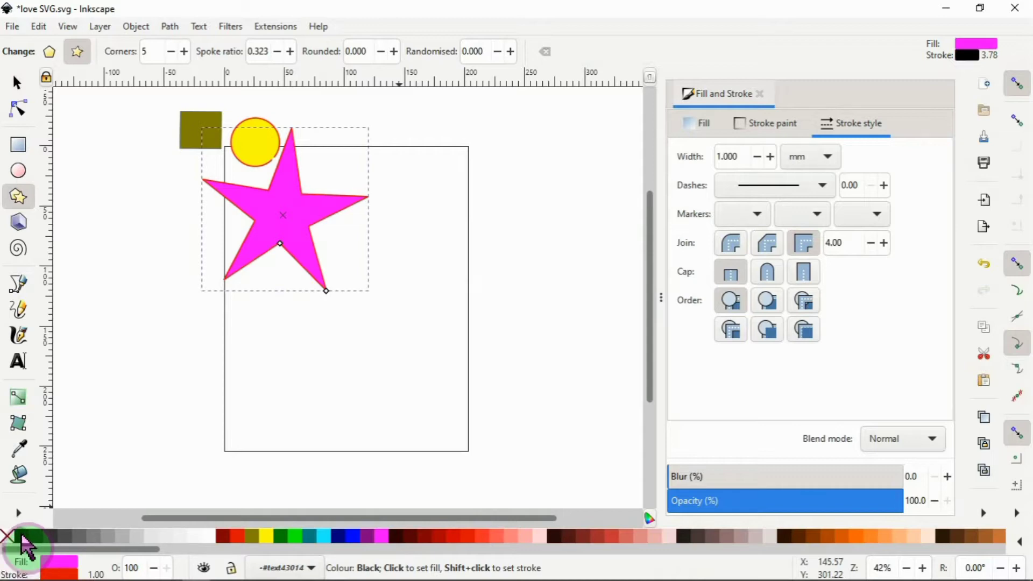
{"action": "left_click_drag", "start_coordinate": [24, 545], "coordinate": [334, 284]}
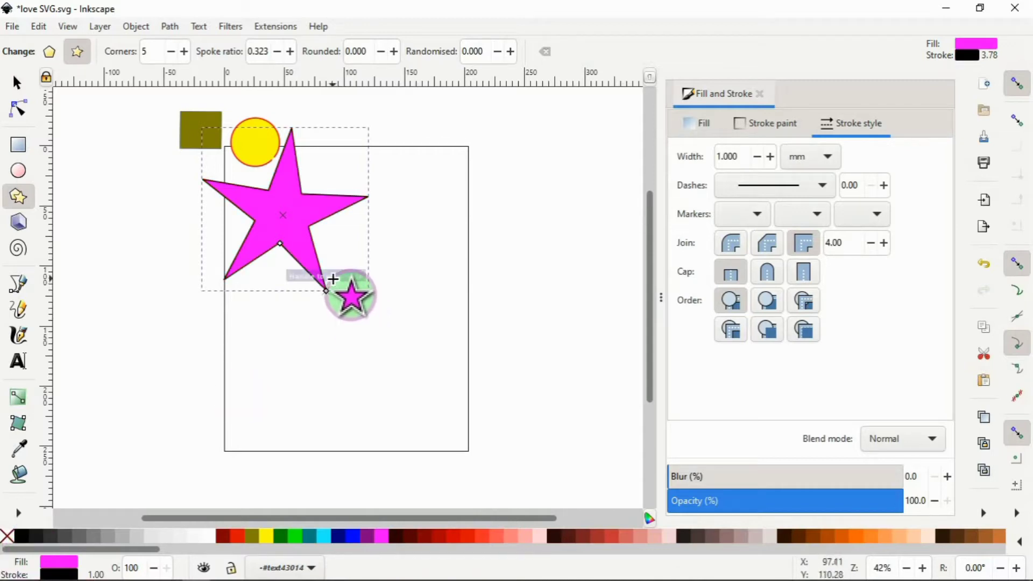
{"action": "scroll", "coordinate": [324, 315], "scroll_direction": "up", "scroll_amount": 4}
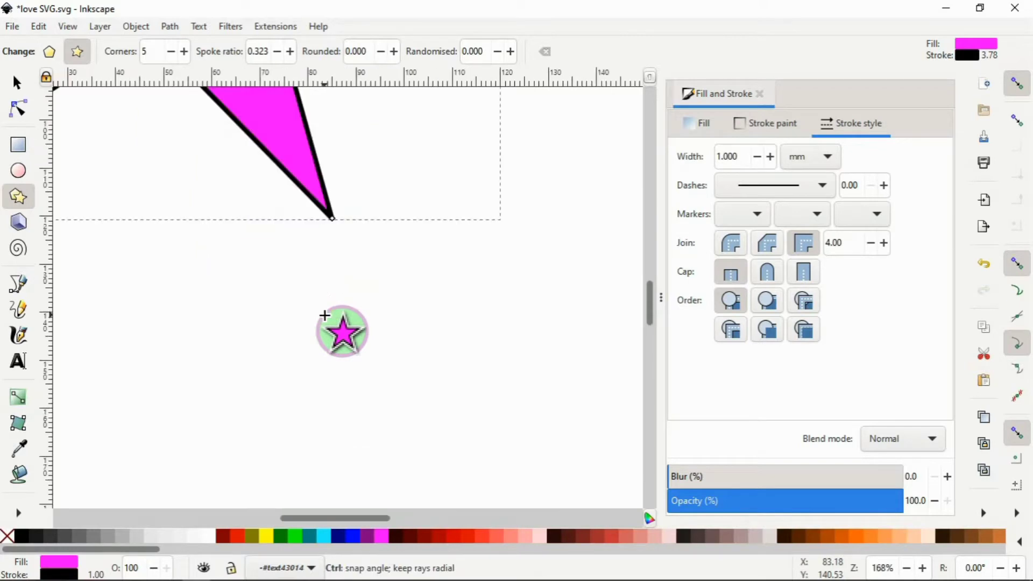
Step: Nudge the magenta star's lower inner corner handle slightly outward to reshape its arms with the Node tool
{"action": "scroll", "coordinate": [324, 315], "scroll_direction": "up", "scroll_amount": 5}
{"action": "scroll", "coordinate": [324, 316], "scroll_direction": "down", "scroll_amount": 6}
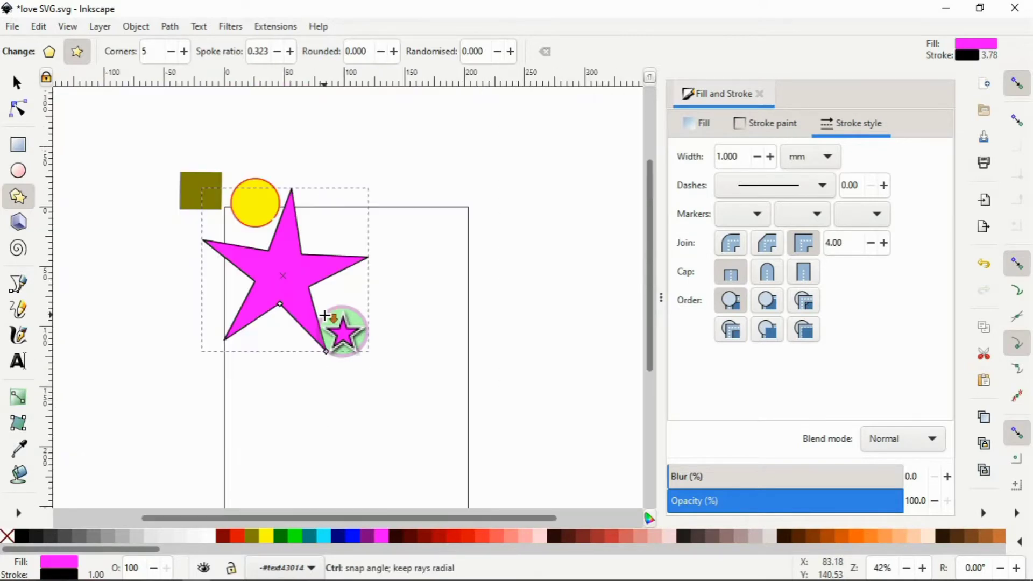
{"action": "scroll", "coordinate": [352, 322], "scroll_direction": "up", "scroll_amount": 2}
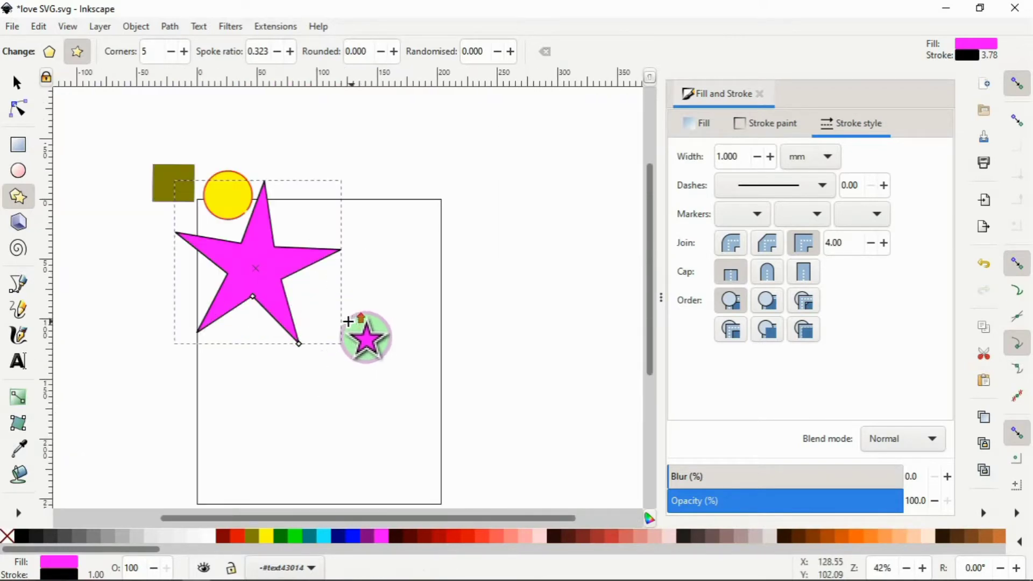
{"action": "left_click", "coordinate": [18, 109]}
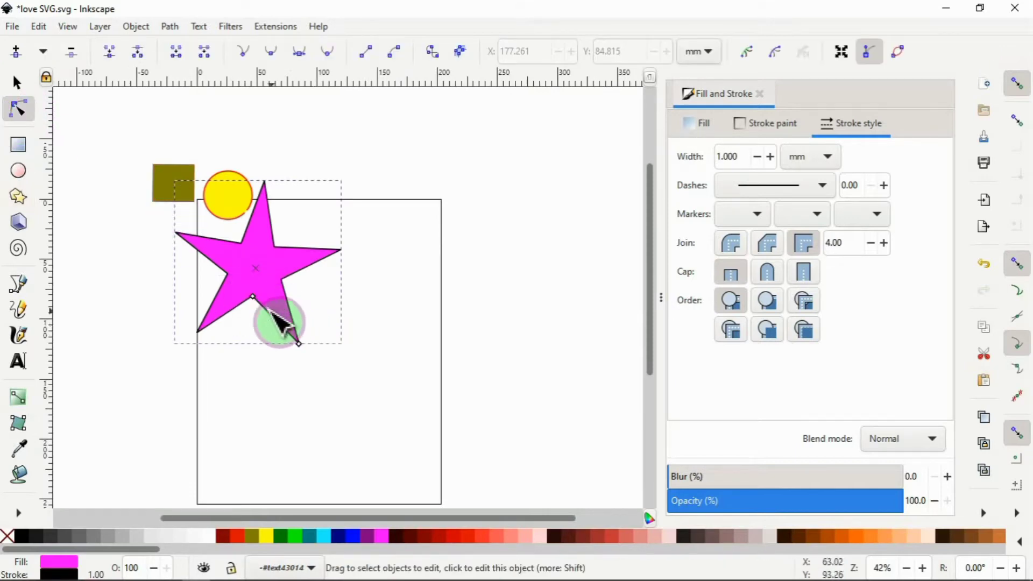
{"action": "mouse_move", "coordinate": [254, 297]}
{"action": "left_mouse_down"}
{"action": "mouse_move", "coordinate": [253, 418]}
{"action": "mouse_move", "coordinate": [263, 296]}
{"action": "mouse_move", "coordinate": [301, 289]}
{"action": "mouse_move", "coordinate": [300, 324]}
{"action": "mouse_move", "coordinate": [202, 277]}
{"action": "mouse_move", "coordinate": [249, 302]}
{"action": "left_mouse_up"}
Step: Shrink the star to about 60 × 59 mm and place it beside the yellow circle
{"action": "left_click", "coordinate": [18, 83]}
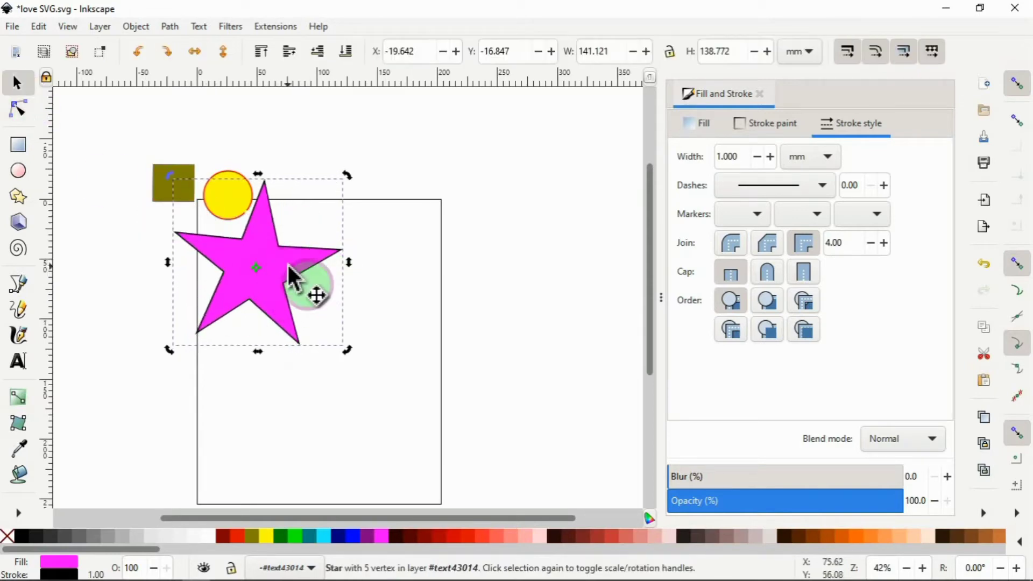
{"action": "left_click_drag", "start_coordinate": [349, 175], "coordinate": [250, 273]}
{"action": "left_click_drag", "start_coordinate": [220, 306], "coordinate": [300, 186]}
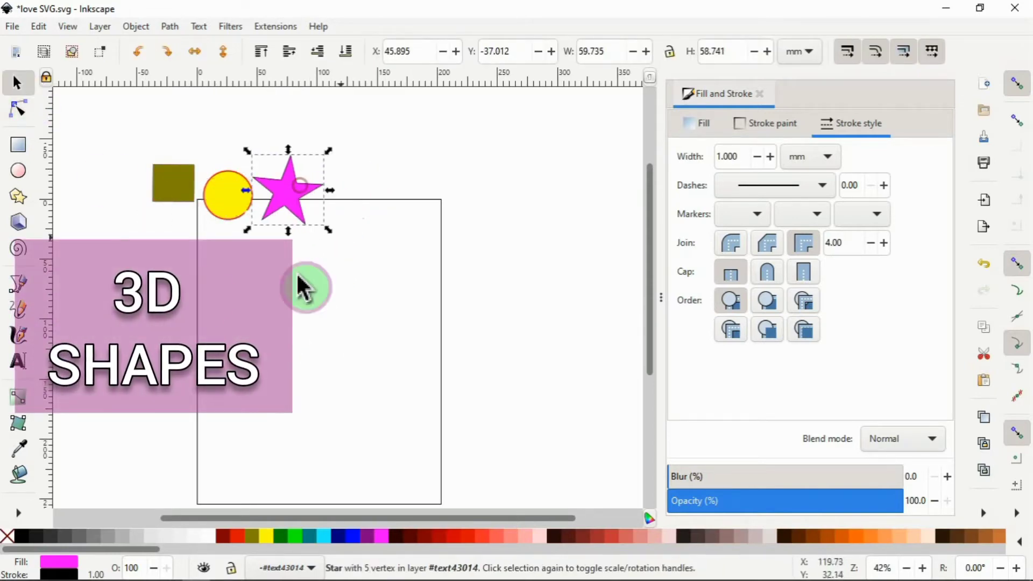
Step: Draw a 3D box on the page and place it beside the magenta star at about 43 × 35 mm
{"action": "left_click", "coordinate": [20, 222]}
{"action": "left_click_drag", "start_coordinate": [283, 307], "coordinate": [325, 324]}
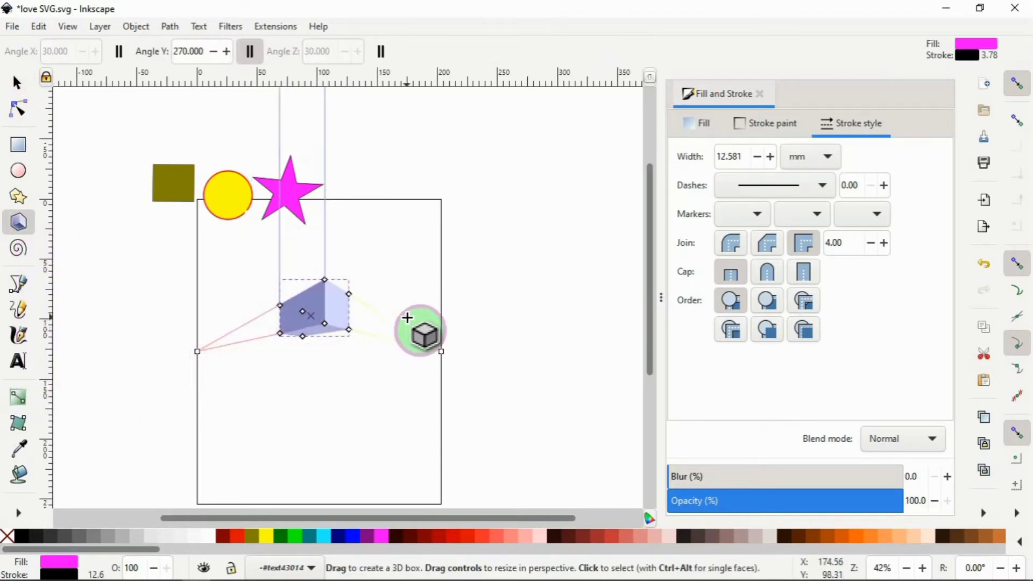
{"action": "key", "text": "s"}
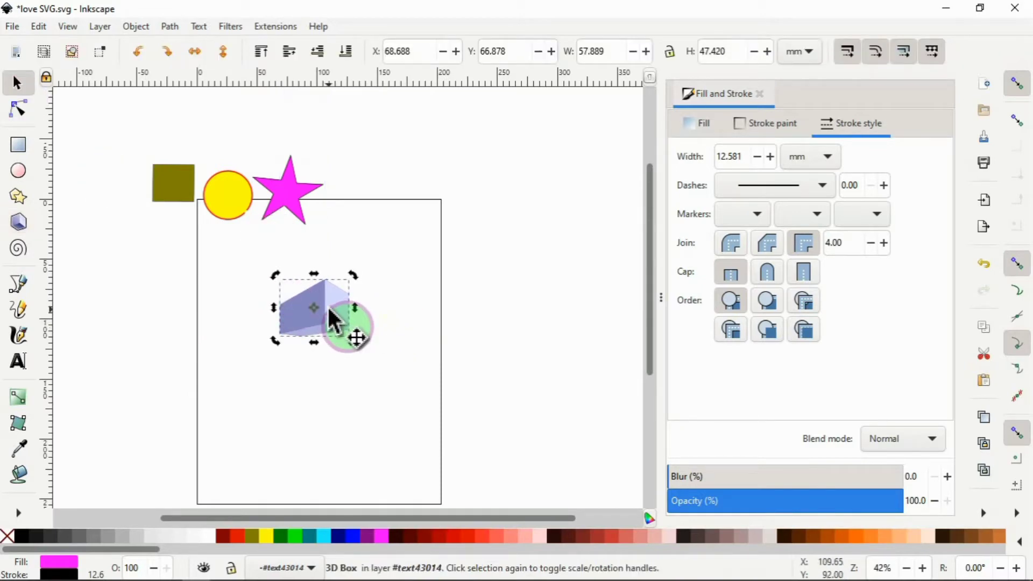
{"action": "left_click_drag", "start_coordinate": [335, 318], "coordinate": [401, 186]}
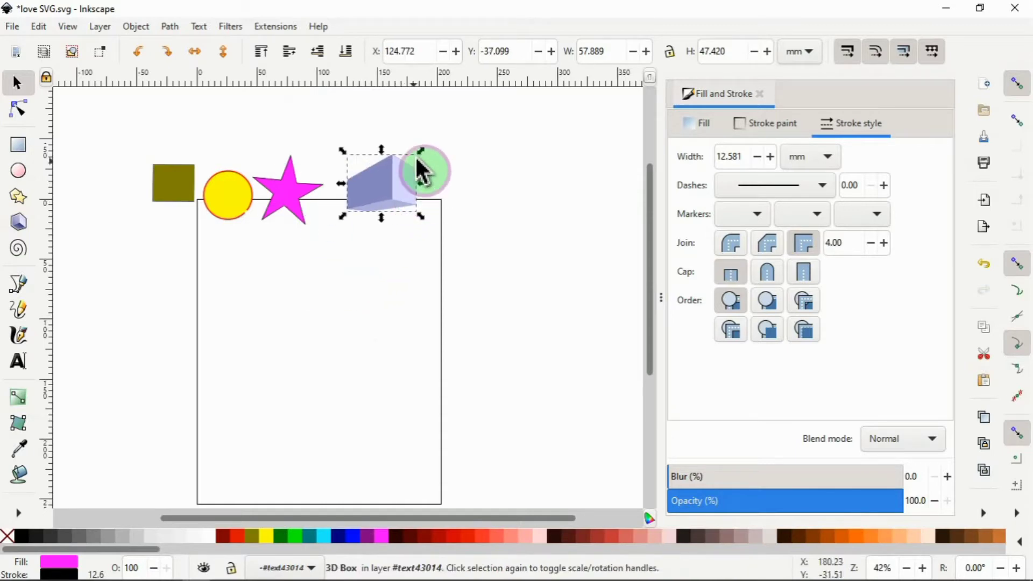
{"action": "left_click_drag", "start_coordinate": [426, 153], "coordinate": [351, 201]}
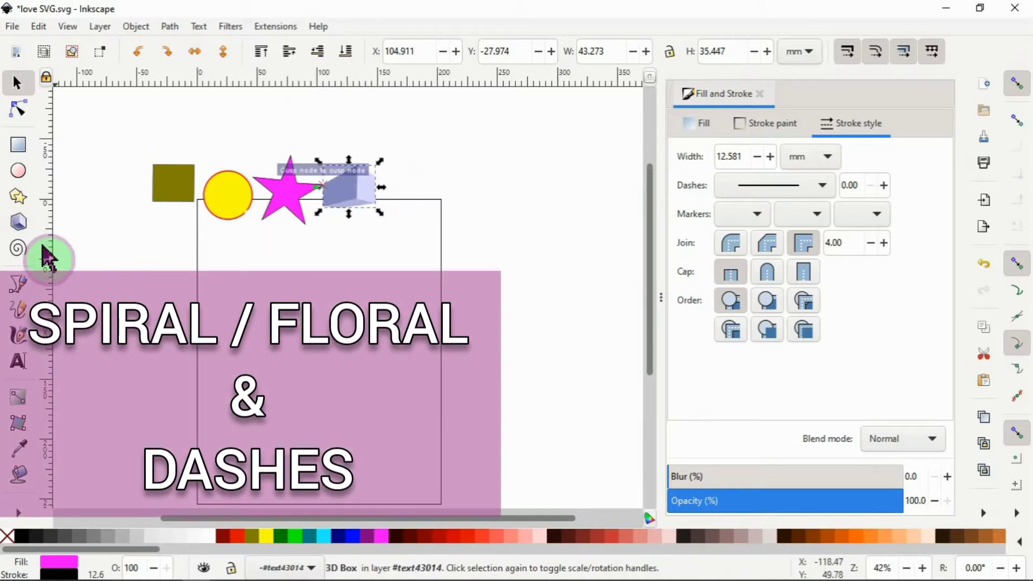
Step: Draw a spiral of about 6.67 turns over the page's left half and give its outline a red colour
{"action": "left_click", "coordinate": [21, 253]}
{"action": "mouse_move", "coordinate": [260, 324]}
{"action": "left_mouse_down"}
{"action": "mouse_move", "coordinate": [306, 350]}
{"action": "mouse_move", "coordinate": [187, 343]}
{"action": "mouse_move", "coordinate": [248, 382]}
{"action": "mouse_move", "coordinate": [274, 305]}
{"action": "mouse_move", "coordinate": [218, 372]}
{"action": "mouse_move", "coordinate": [245, 423]}
{"action": "mouse_move", "coordinate": [335, 451]}
{"action": "mouse_move", "coordinate": [361, 380]}
{"action": "mouse_move", "coordinate": [265, 318]}
{"action": "mouse_move", "coordinate": [294, 338]}
{"action": "mouse_move", "coordinate": [268, 330]}
{"action": "mouse_move", "coordinate": [296, 357]}
{"action": "mouse_move", "coordinate": [304, 399]}
{"action": "left_mouse_up"}
{"action": "left_click", "coordinate": [240, 537], "text": "shift"}
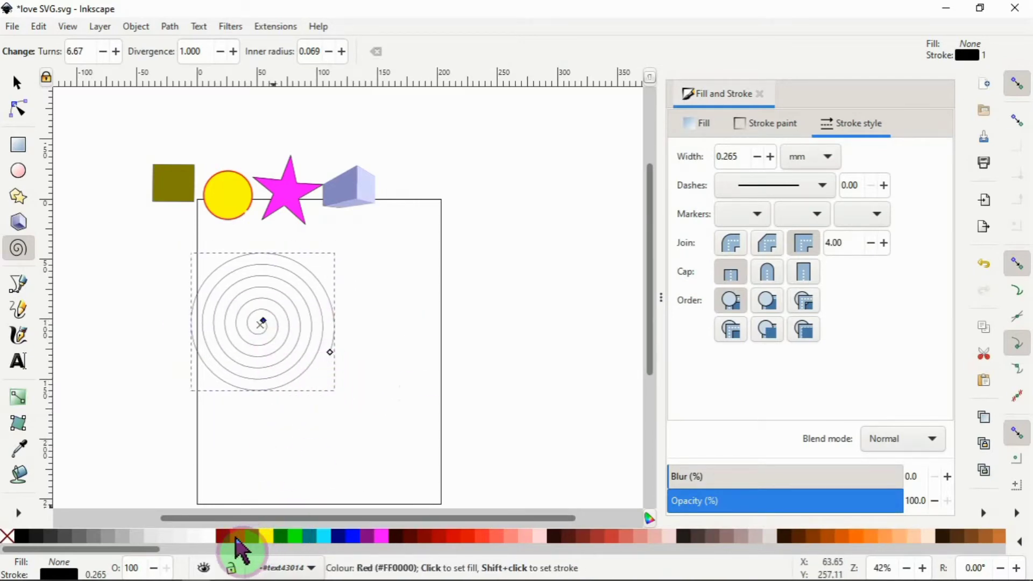
{"action": "scroll", "coordinate": [356, 352], "scroll_direction": "up", "scroll_amount": 4, "text": "ctrl"}
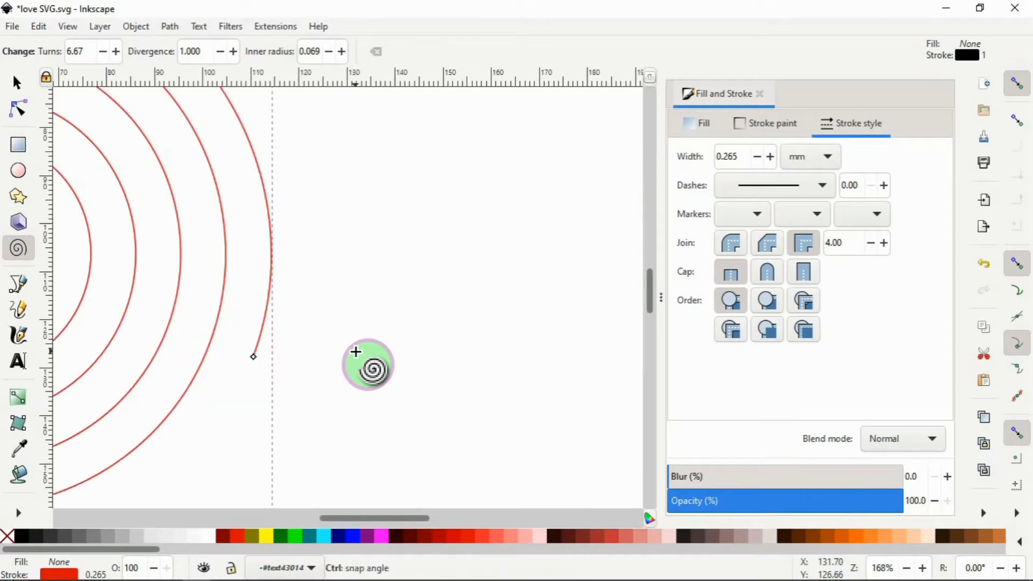
{"action": "scroll", "coordinate": [353, 437], "scroll_direction": "left", "scroll_amount": 10}
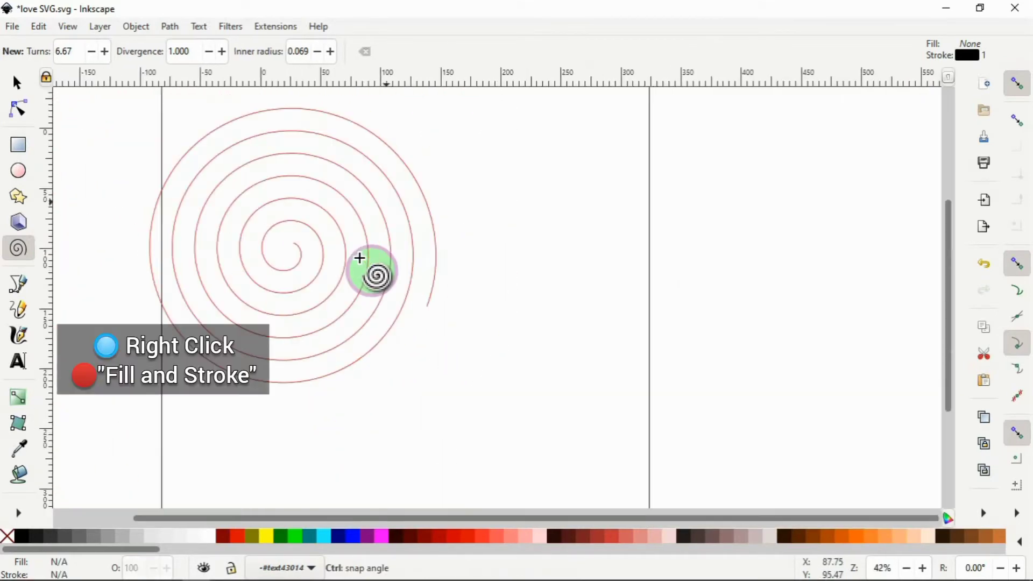
Step: Open the fill and stroke settings for the spiral and set its stroke width to 3 mm
{"action": "scroll", "coordinate": [369, 269], "scroll_direction": "down", "scroll_amount": 2, "text": "ctrl"}
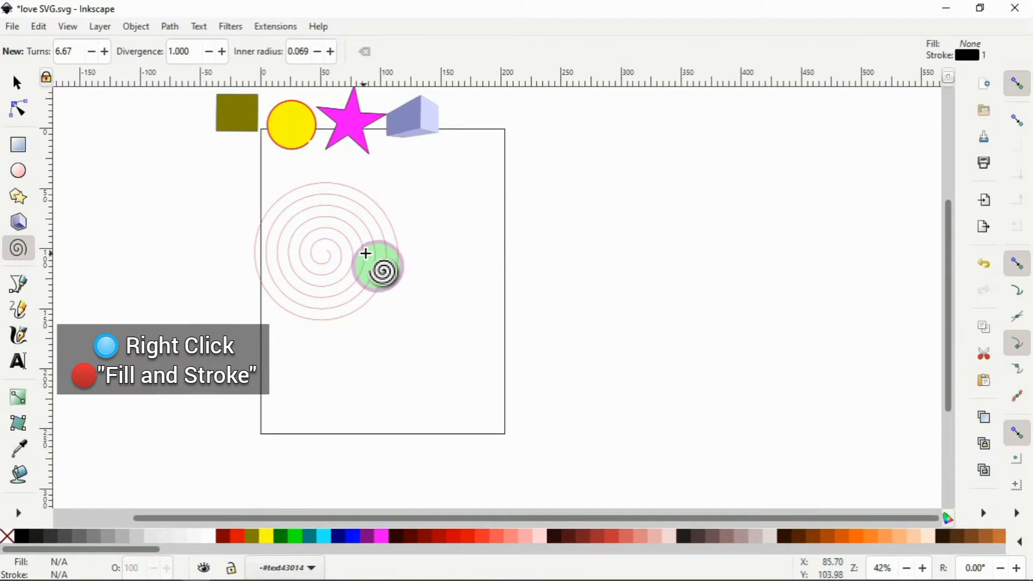
{"action": "right_click", "coordinate": [346, 224]}
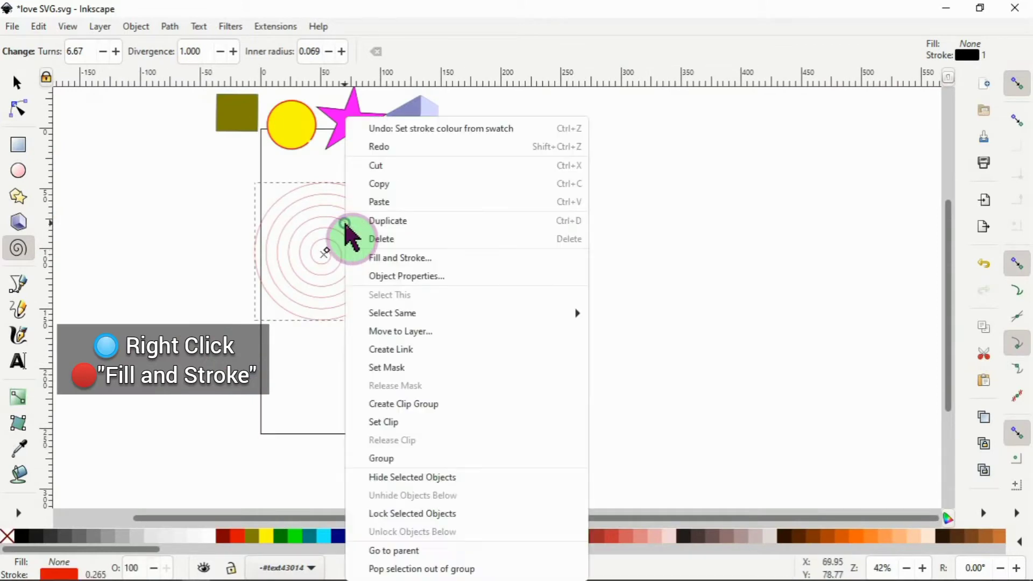
{"action": "left_click", "coordinate": [410, 263]}
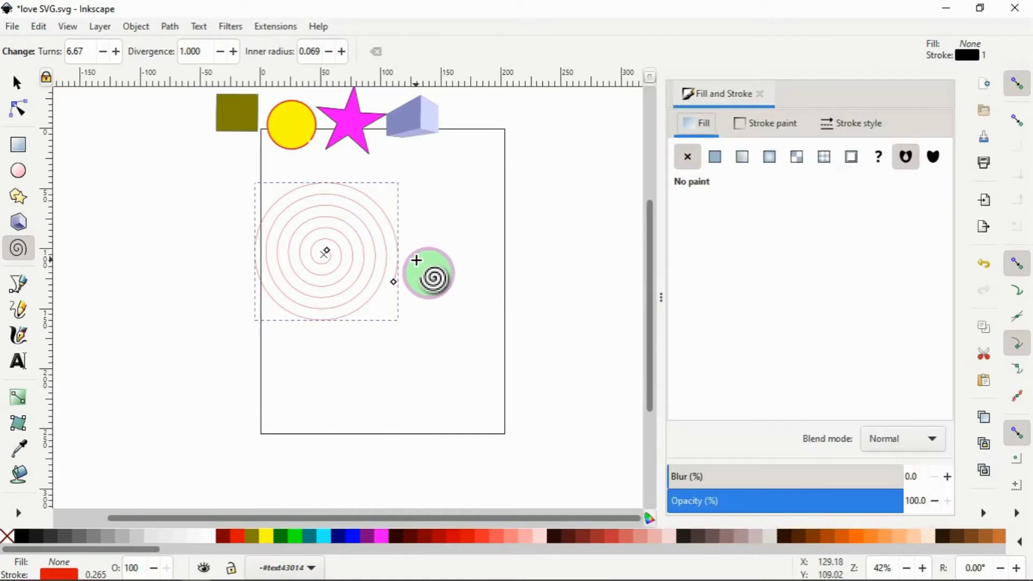
{"action": "left_click", "coordinate": [770, 128]}
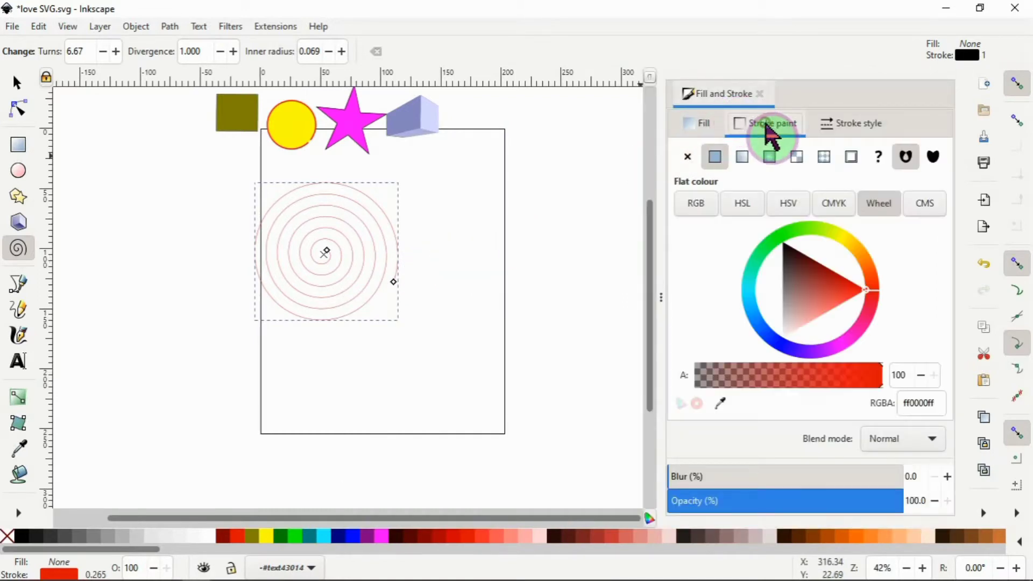
{"action": "left_click", "coordinate": [858, 139]}
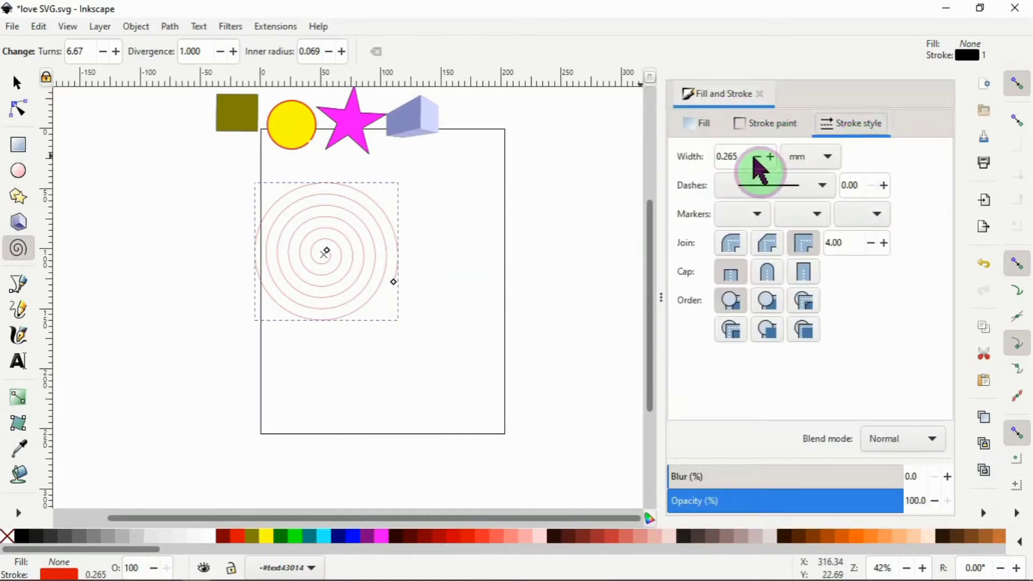
{"action": "left_click_drag", "start_coordinate": [744, 157], "coordinate": [689, 156]}
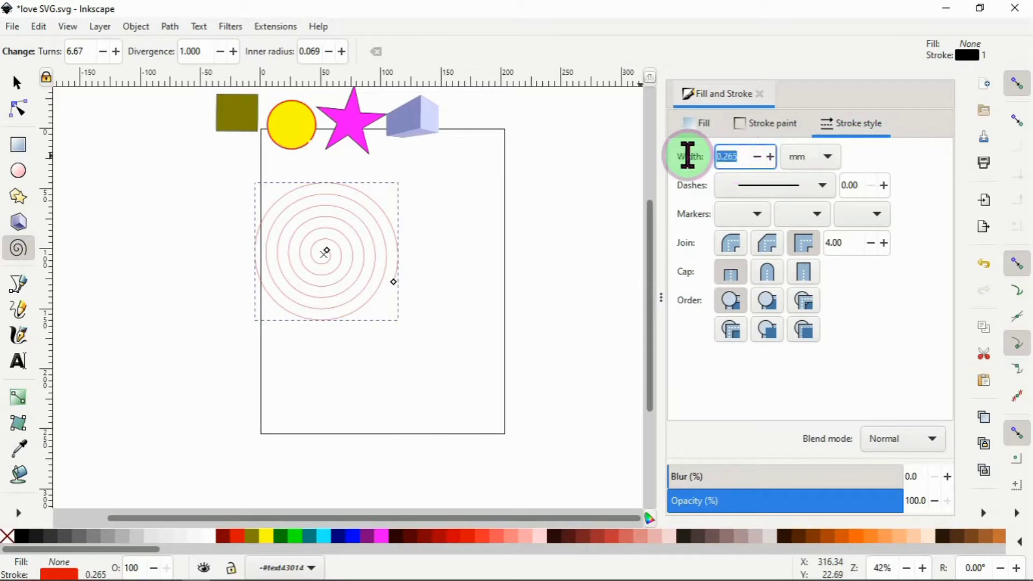
{"action": "type", "text": "3"}
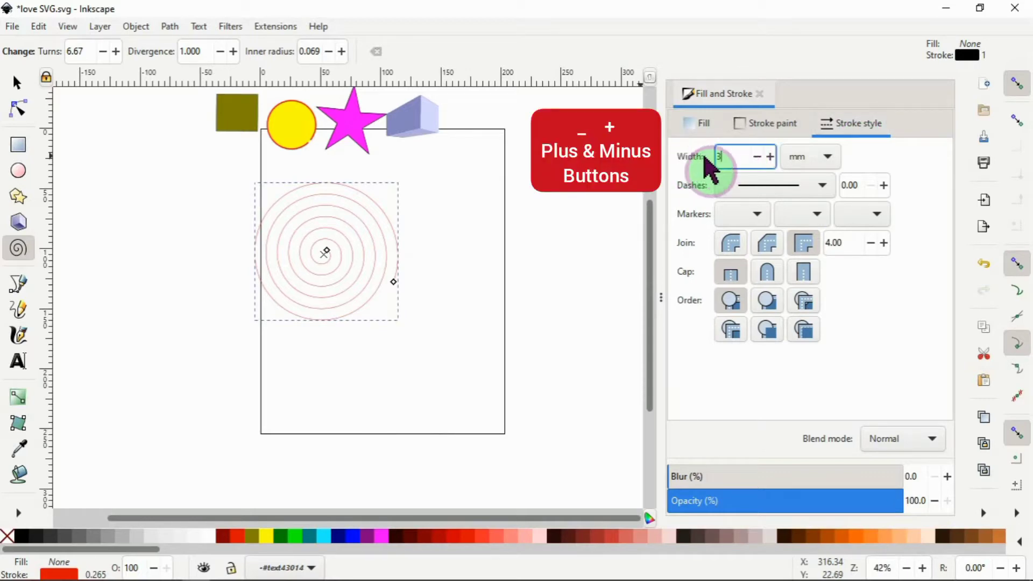
{"action": "key", "text": "Return"}
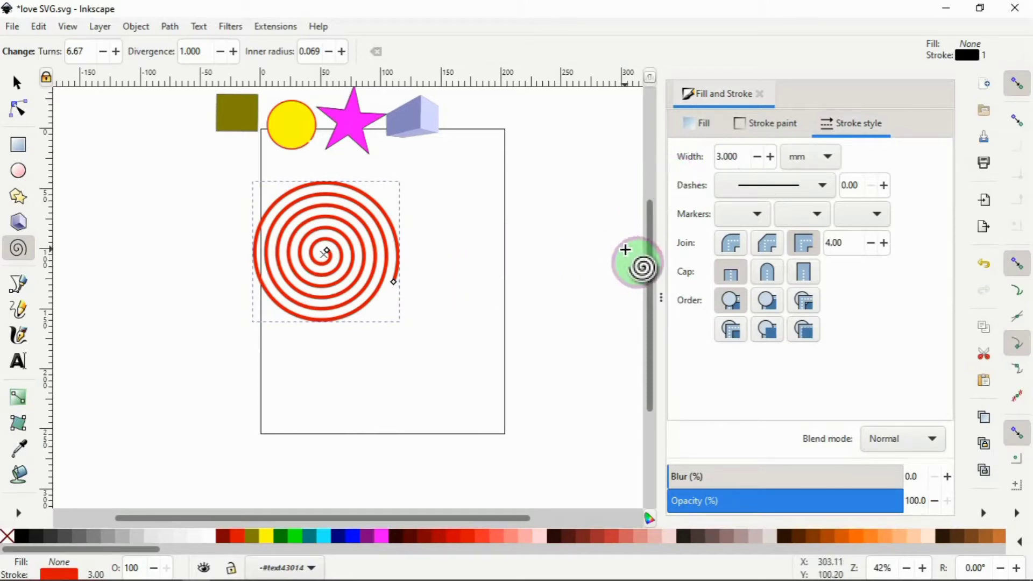
Step: Try dotted, dashed and dash-dot patterns on the spiral's stroke and restore the solid line
{"action": "left_click", "coordinate": [825, 186]}
{"action": "left_click", "coordinate": [805, 203]}
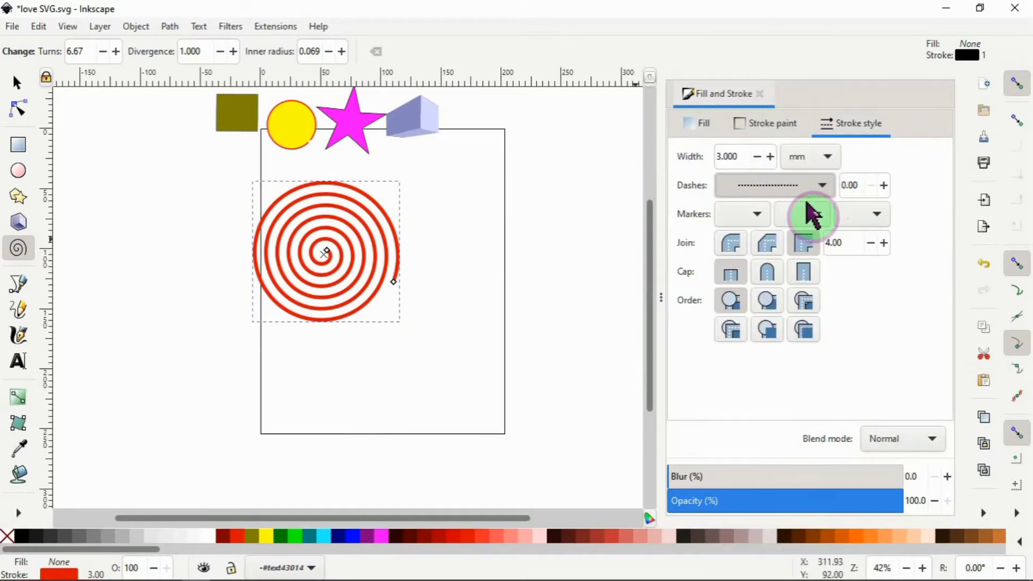
{"action": "left_click", "coordinate": [825, 184]}
{"action": "left_click", "coordinate": [781, 261]}
{"action": "left_click", "coordinate": [824, 197]}
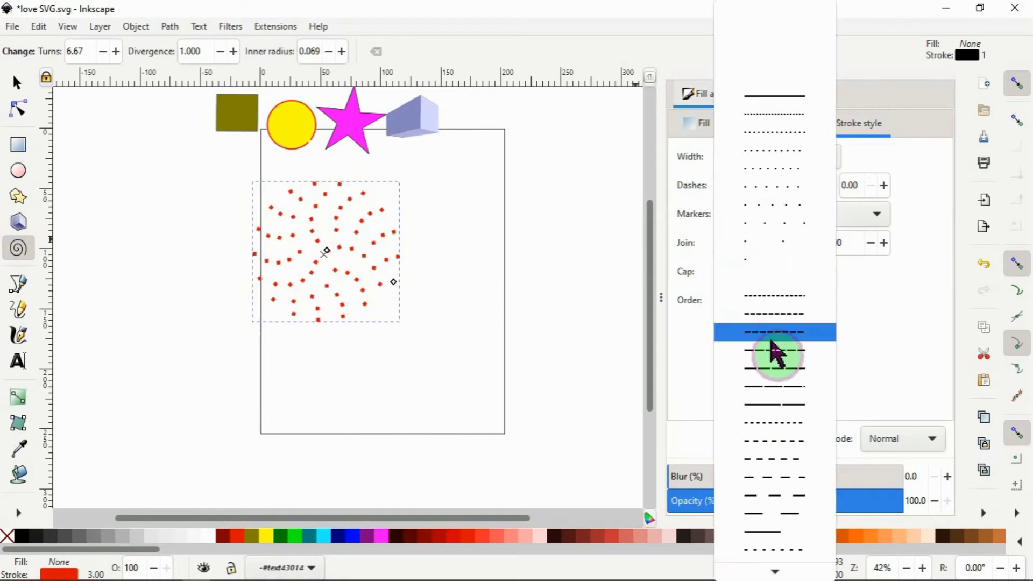
{"action": "left_click", "coordinate": [774, 349]}
{"action": "left_click", "coordinate": [808, 207]}
{"action": "left_click", "coordinate": [770, 503]}
{"action": "left_click", "coordinate": [823, 186]}
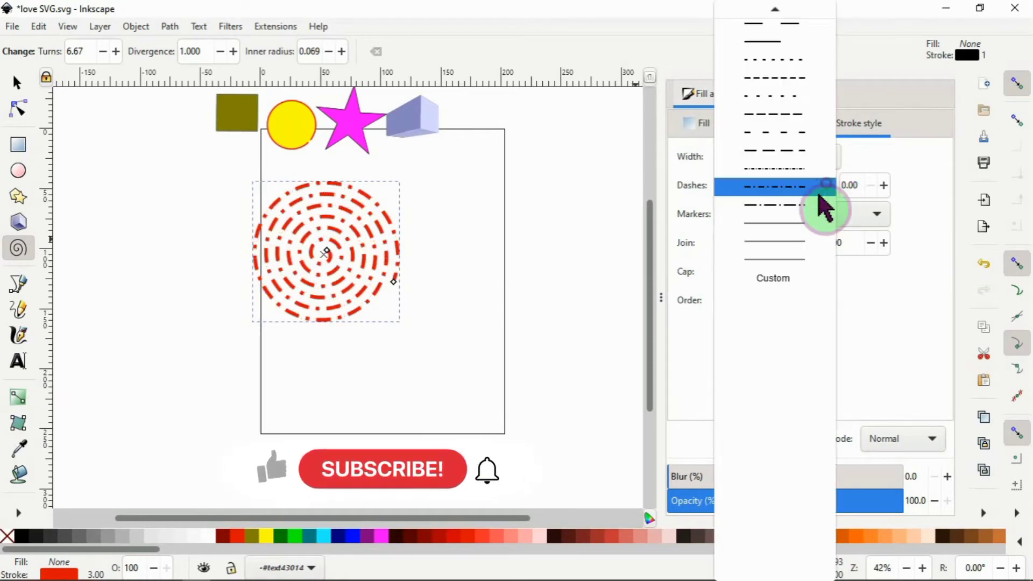
{"action": "scroll", "coordinate": [812, 212], "scroll_direction": "up", "scroll_amount": 5}
{"action": "left_click", "coordinate": [790, 26]}
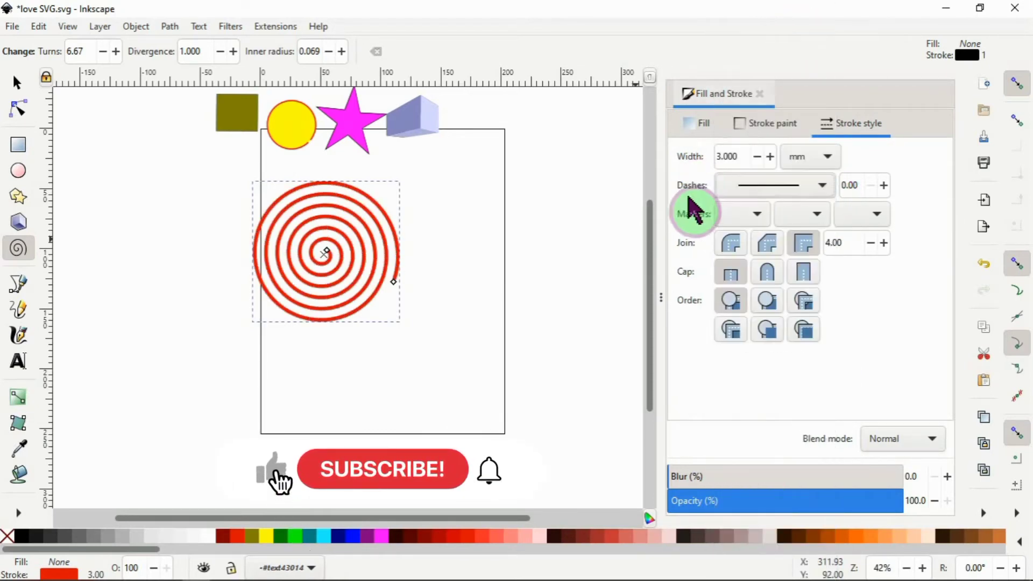
Step: Close the fill and stroke settings and recolour the spiral's outline magenta and then aqua (#00FFFF)
{"action": "left_click", "coordinate": [762, 100]}
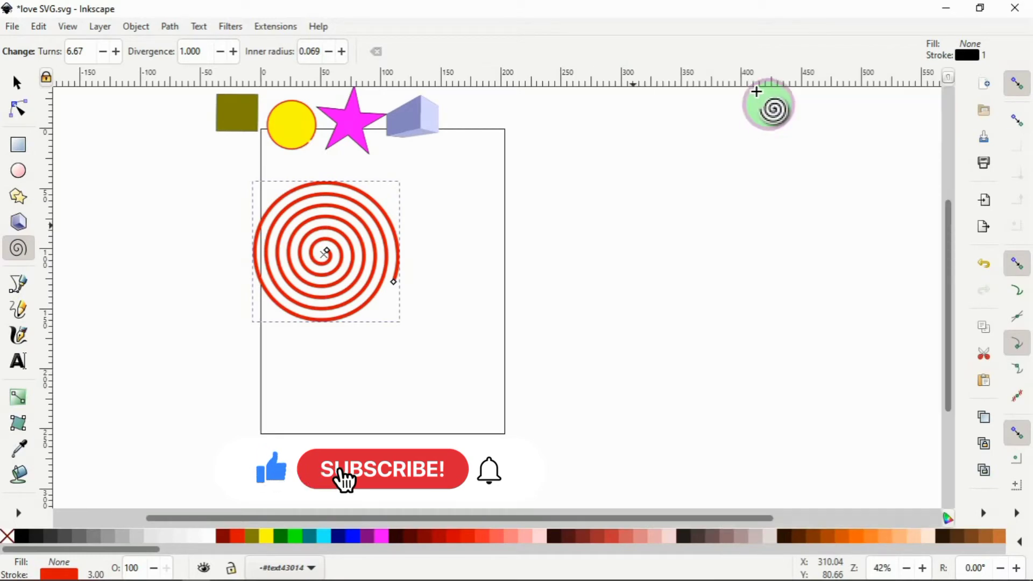
{"action": "left_click", "coordinate": [384, 536], "text": "shift"}
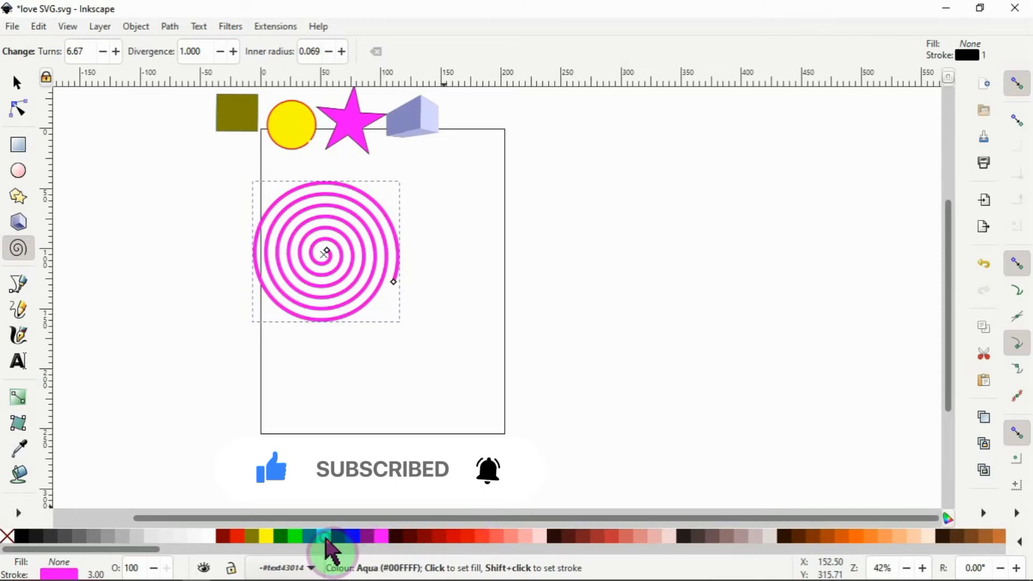
{"action": "left_click", "coordinate": [325, 537], "text": "shift"}
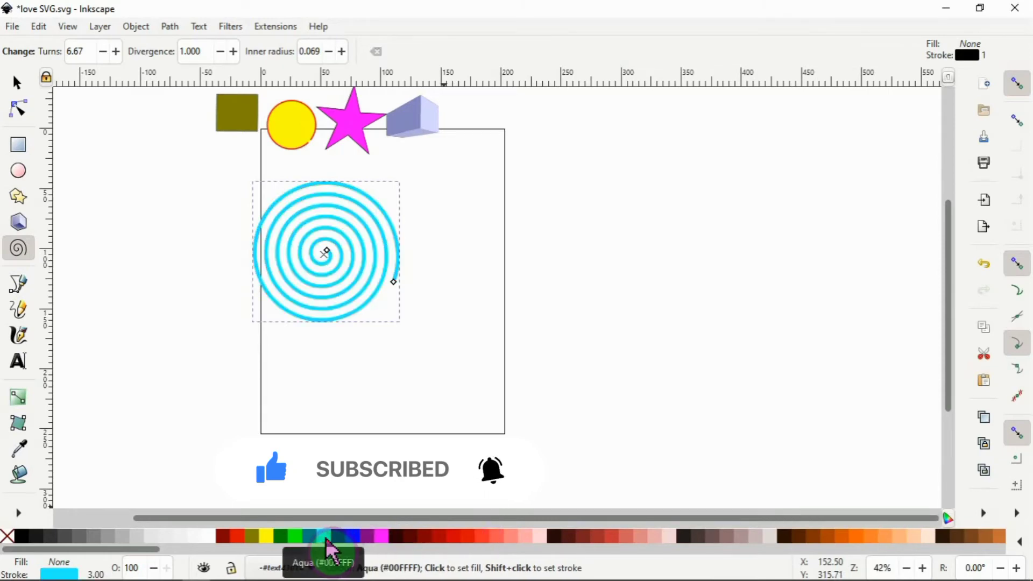
Step: Shrink the spiral to about 60 × 62 mm and enlarge it again to about 117 × 122 mm
{"action": "left_click", "coordinate": [17, 84]}
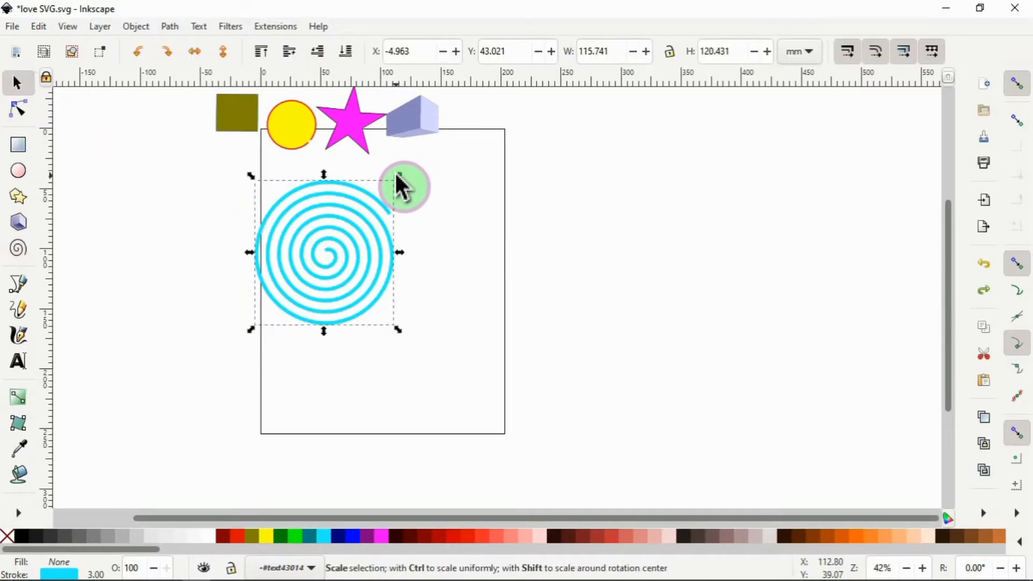
{"action": "left_click_drag", "start_coordinate": [401, 183], "coordinate": [343, 248]}
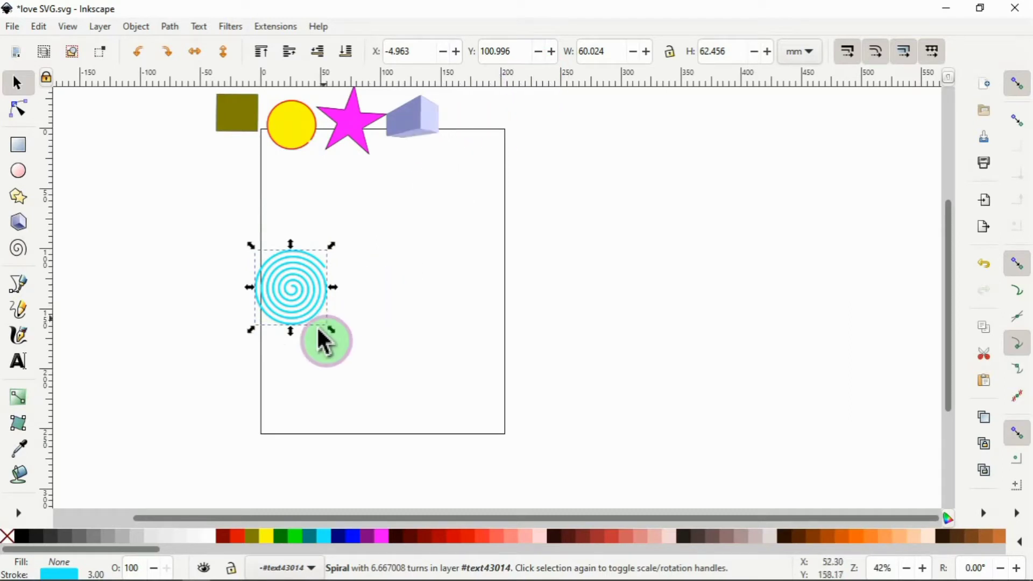
{"action": "left_click_drag", "start_coordinate": [332, 334], "coordinate": [670, 56]}
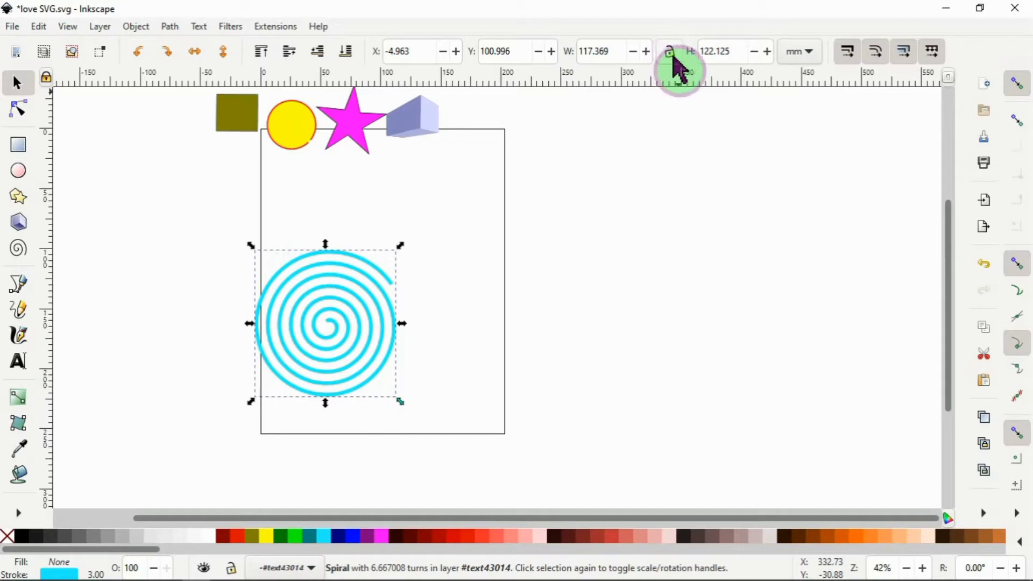
Step: Enlarge the spiral to about 168 × 174 mm with its width-to-height ratio locked, and unlock the ratio
{"action": "left_click", "coordinate": [671, 53]}
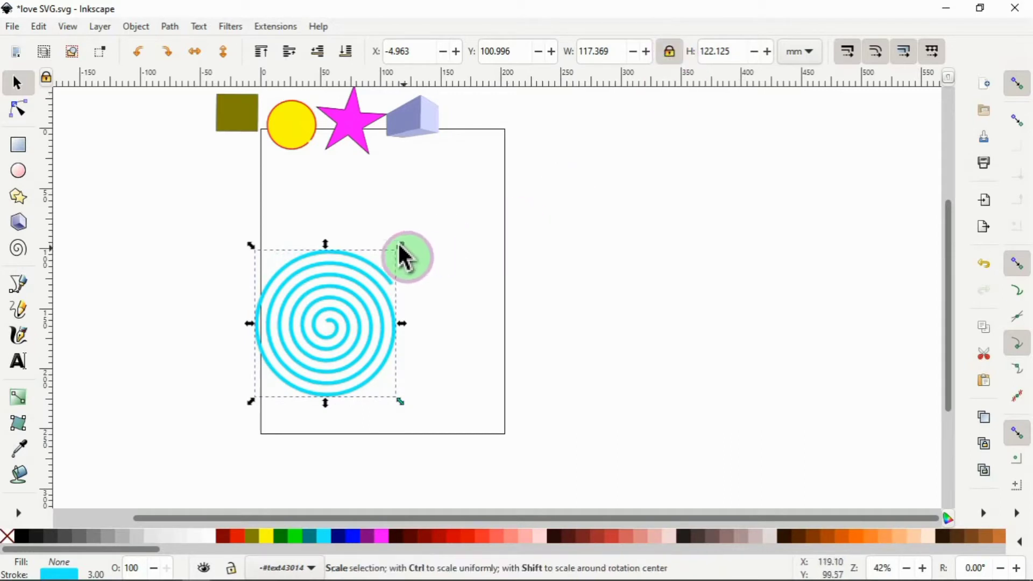
{"action": "left_click_drag", "start_coordinate": [400, 246], "coordinate": [528, 192]}
{"action": "left_click", "coordinate": [670, 58]}
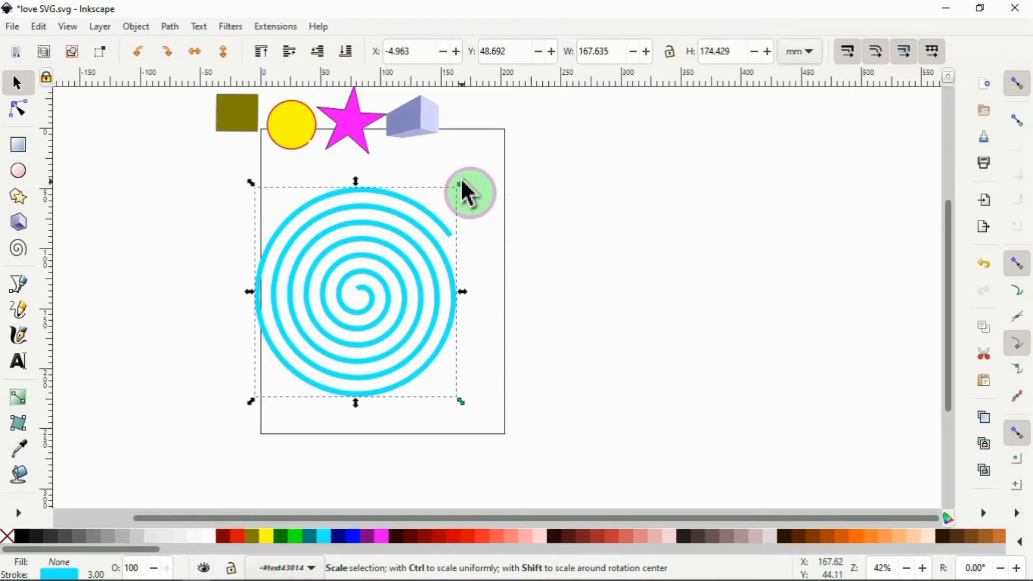
Step: Shrink the spiral to about 50 × 52 mm and place it beside the 3D box
{"action": "left_click_drag", "start_coordinate": [461, 184], "coordinate": [334, 330]}
{"action": "left_click", "coordinate": [296, 370]}
{"action": "left_click_drag", "start_coordinate": [295, 370], "coordinate": [480, 135]}
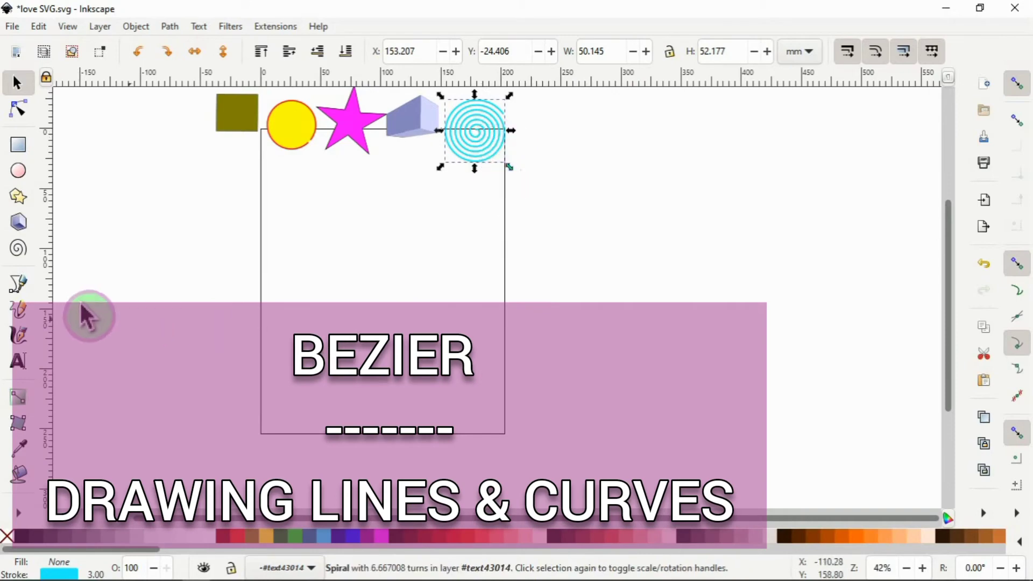
Step: Start a Bezier path beside the page, outlining the left part of a tree's base and the left side of its trunk
{"action": "left_click", "coordinate": [19, 286]}
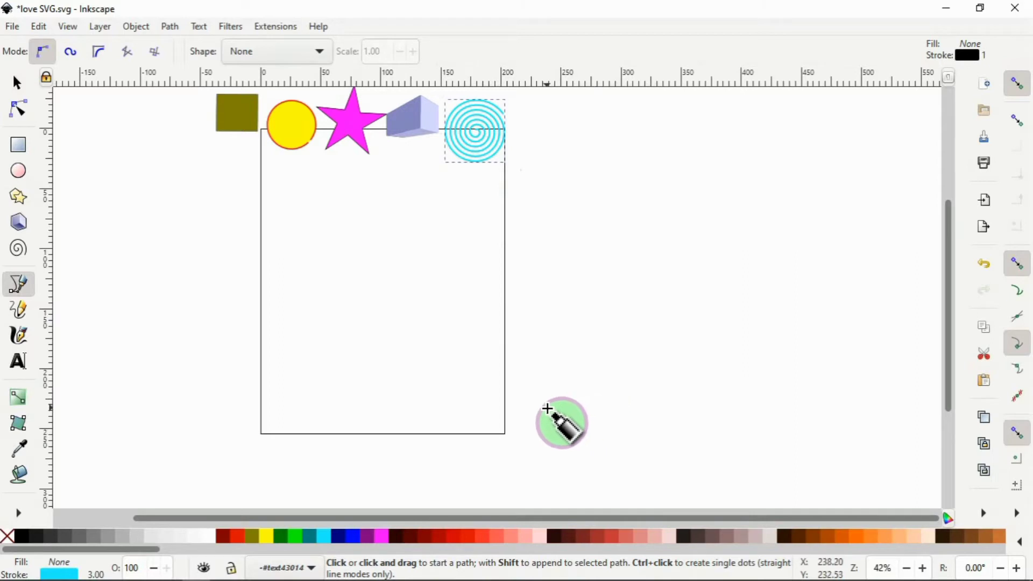
{"action": "left_click", "coordinate": [524, 453]}
{"action": "left_click_drag", "start_coordinate": [523, 453], "coordinate": [563, 441]}
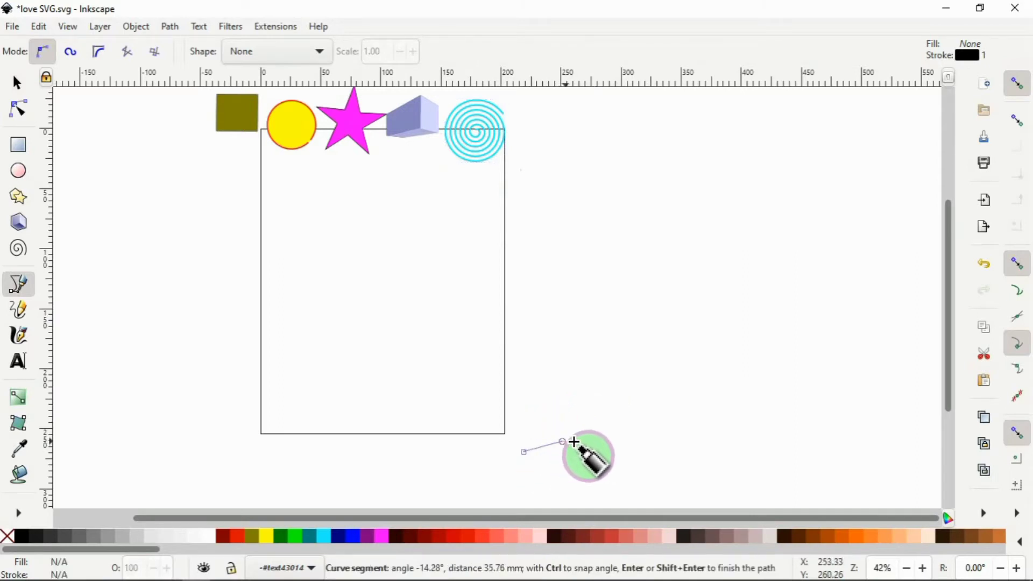
{"action": "left_click", "coordinate": [586, 440]}
{"action": "left_click", "coordinate": [623, 436]}
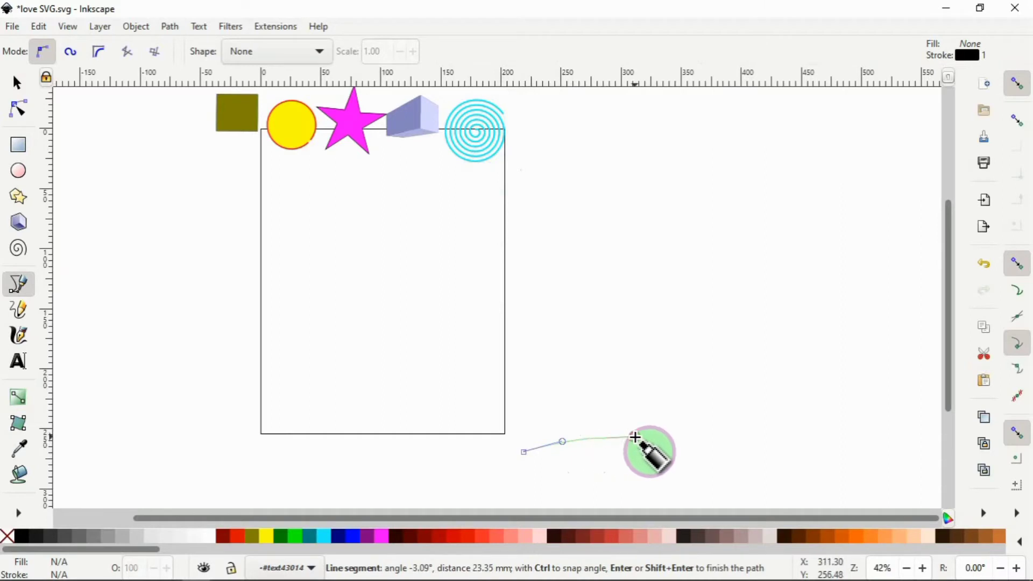
{"action": "left_click", "coordinate": [641, 429]}
{"action": "left_click", "coordinate": [643, 365]}
{"action": "left_click_drag", "start_coordinate": [650, 333], "coordinate": [654, 331]}
{"action": "left_click", "coordinate": [659, 270]}
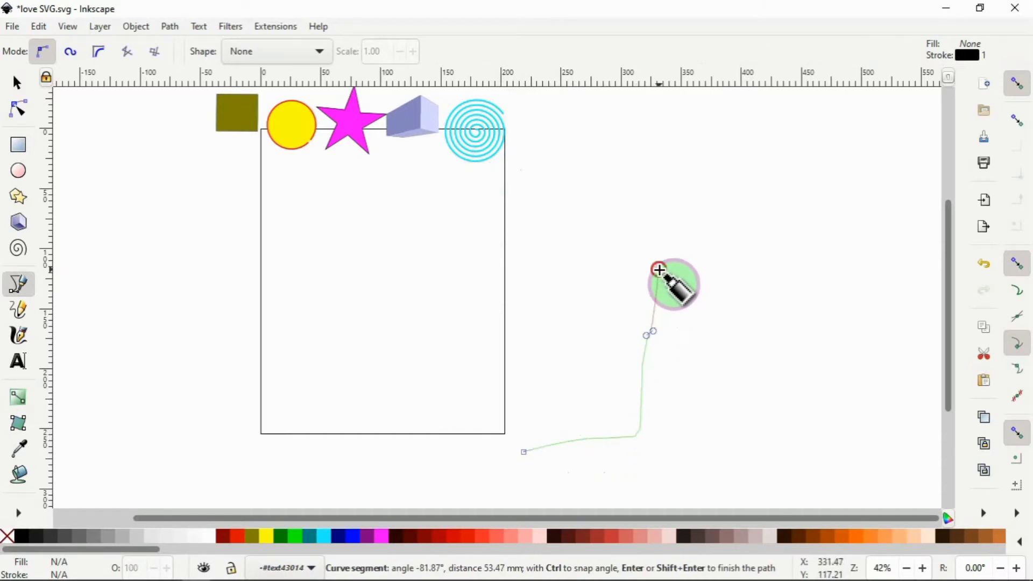
Step: Continue the path along the canopy's lower left edge, around a curved branch tip and up to a jagged notch
{"action": "left_click", "coordinate": [651, 265]}
{"action": "left_click", "coordinate": [639, 266]}
{"action": "left_click", "coordinate": [594, 284]}
{"action": "left_click", "coordinate": [561, 302]}
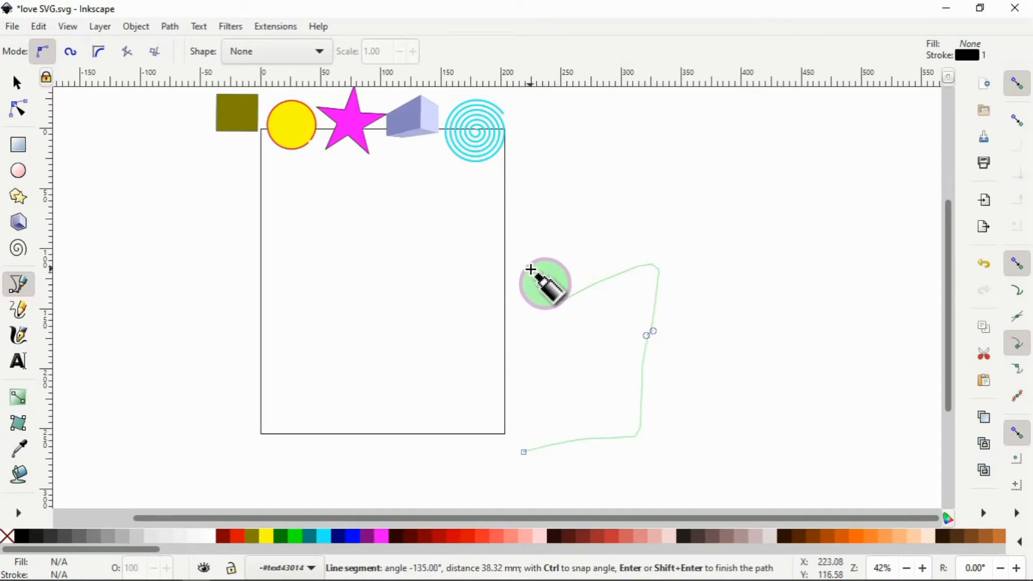
{"action": "left_click_drag", "start_coordinate": [531, 269], "coordinate": [570, 226]}
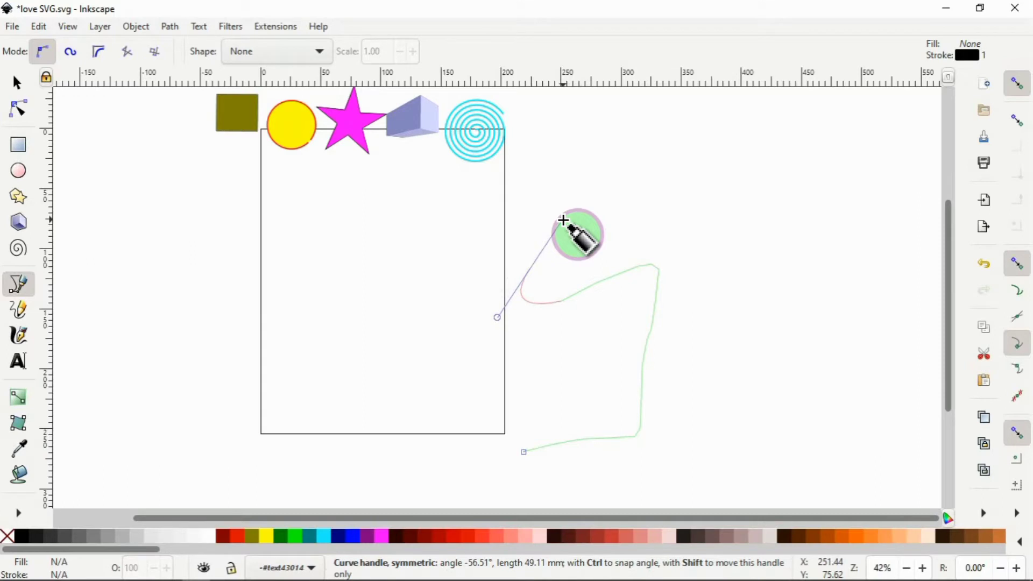
{"action": "left_click_drag", "start_coordinate": [562, 221], "coordinate": [564, 218]}
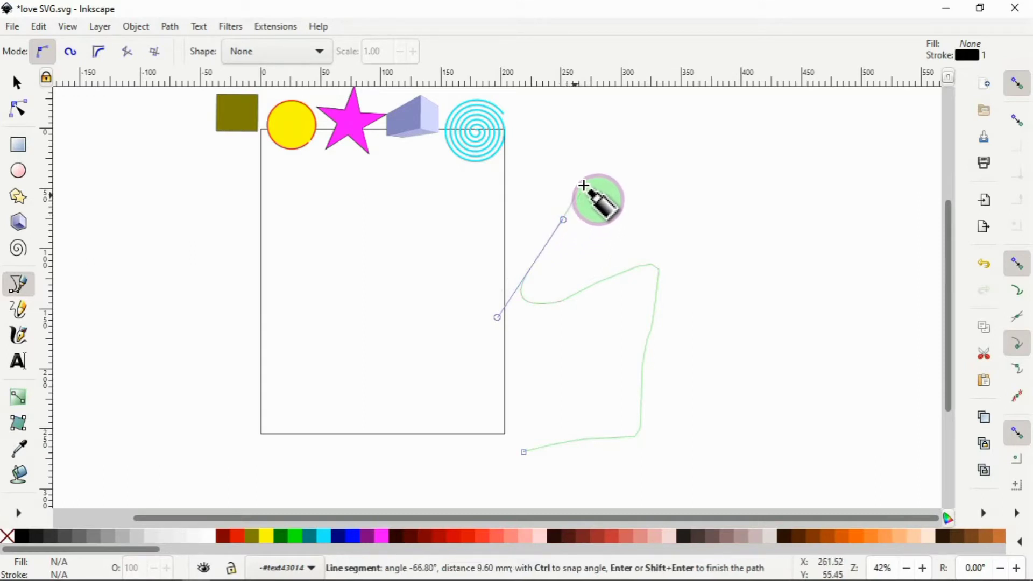
{"action": "left_click", "coordinate": [556, 174]}
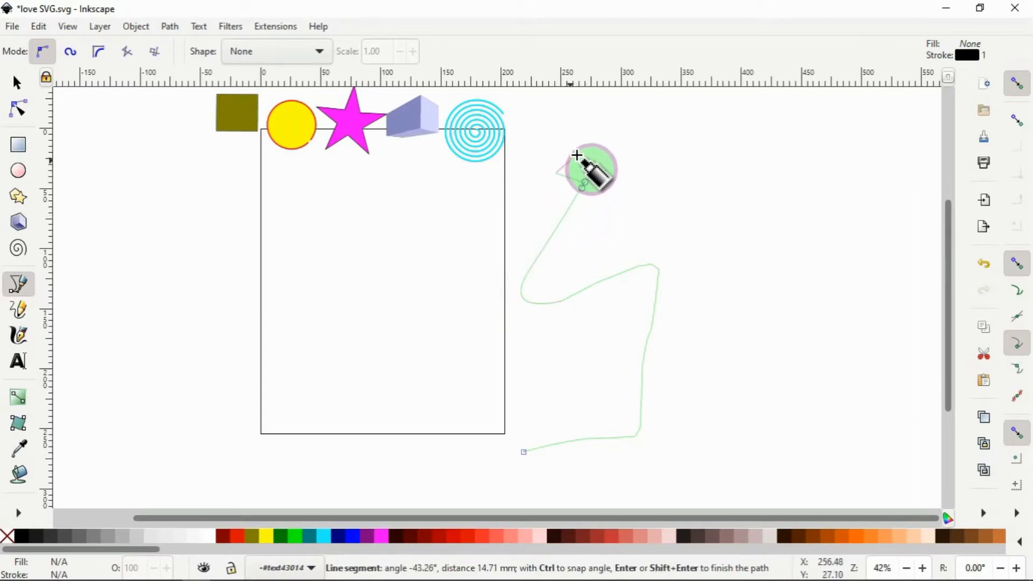
Step: Extend the tree outline up the canopy's upper left edge and over a rounded treetop
{"action": "left_click", "coordinate": [616, 123]}
{"action": "left_click", "coordinate": [639, 126]}
{"action": "left_click", "coordinate": [660, 105]}
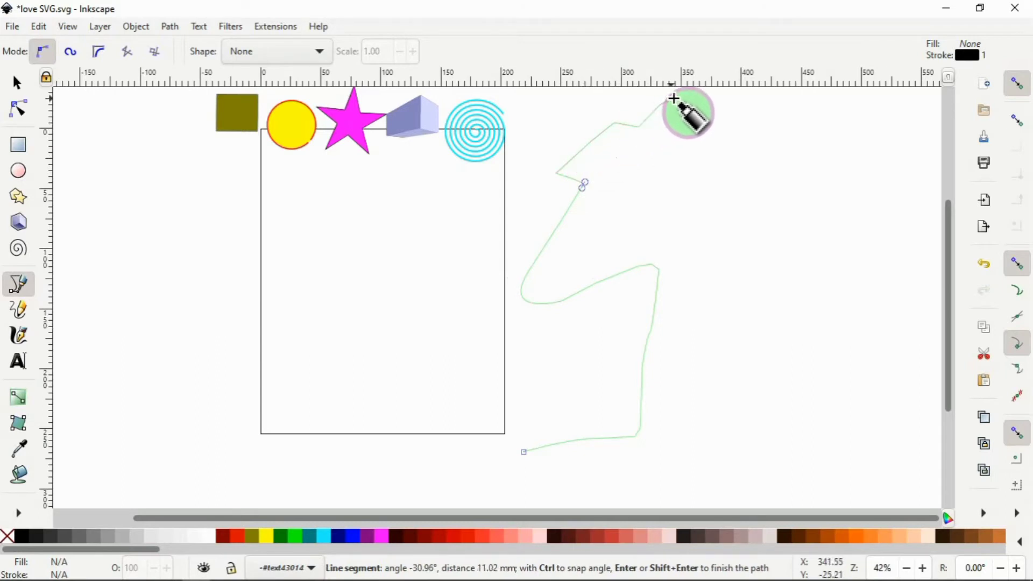
{"action": "left_click", "coordinate": [675, 96]}
{"action": "scroll", "coordinate": [675, 97], "scroll_direction": "up", "scroll_amount": 2}
{"action": "left_click", "coordinate": [702, 108]}
{"action": "left_click_drag", "start_coordinate": [771, 112], "coordinate": [798, 168]}
Step: Carry the tree outline down the canopy's right edge with angular corners
{"action": "left_click", "coordinate": [821, 188]}
{"action": "left_click", "coordinate": [852, 200]}
{"action": "left_click", "coordinate": [921, 282]}
{"action": "left_click", "coordinate": [902, 311]}
{"action": "left_click", "coordinate": [917, 355]}
Step: Outline the canopy's right underside, the trunk's right side and the base, and close the path at its starting node
{"action": "left_click", "coordinate": [846, 381]}
{"action": "left_click_drag", "start_coordinate": [792, 344], "coordinate": [789, 342]}
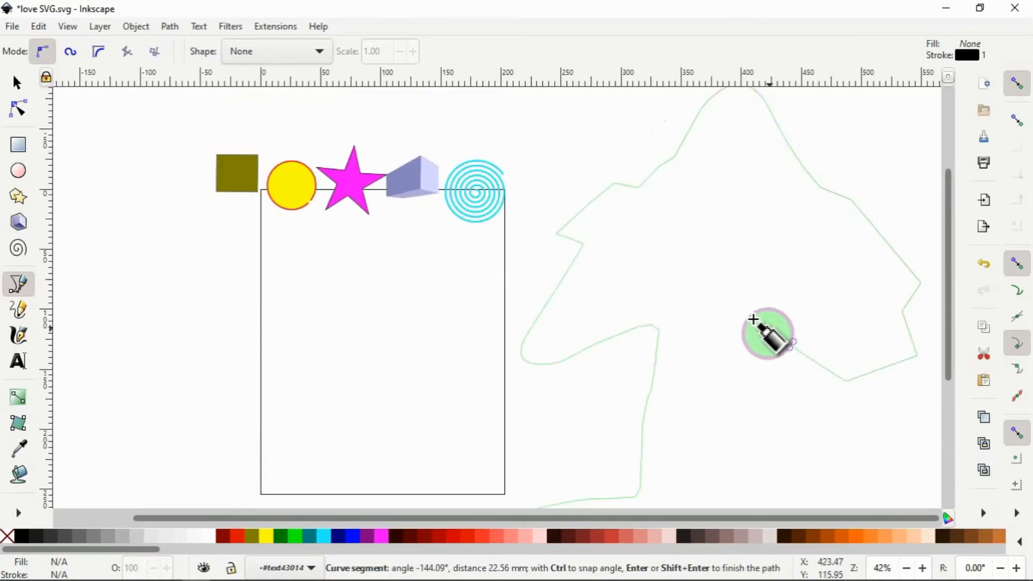
{"action": "left_click", "coordinate": [737, 315]}
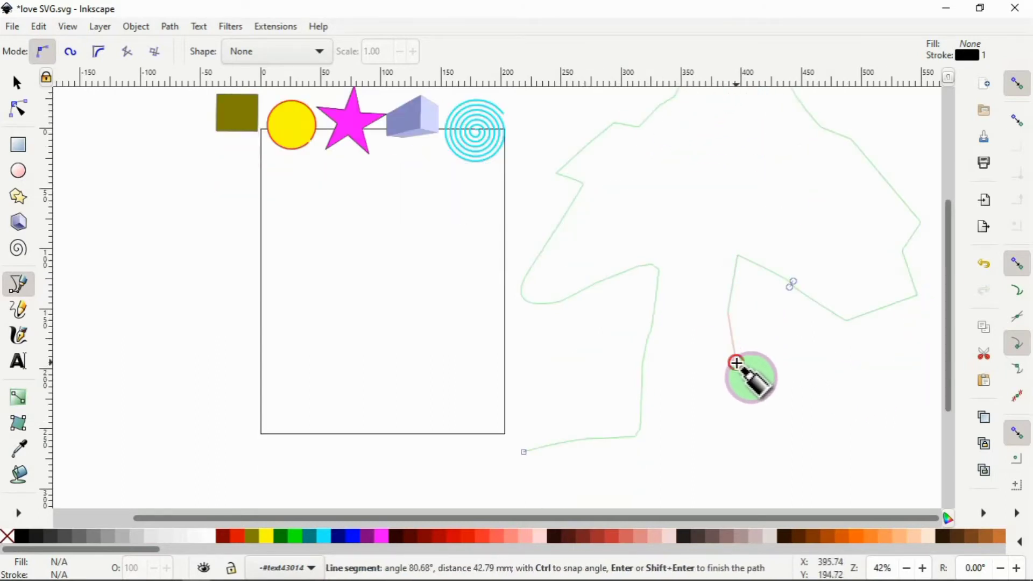
{"action": "left_click", "coordinate": [525, 452]}
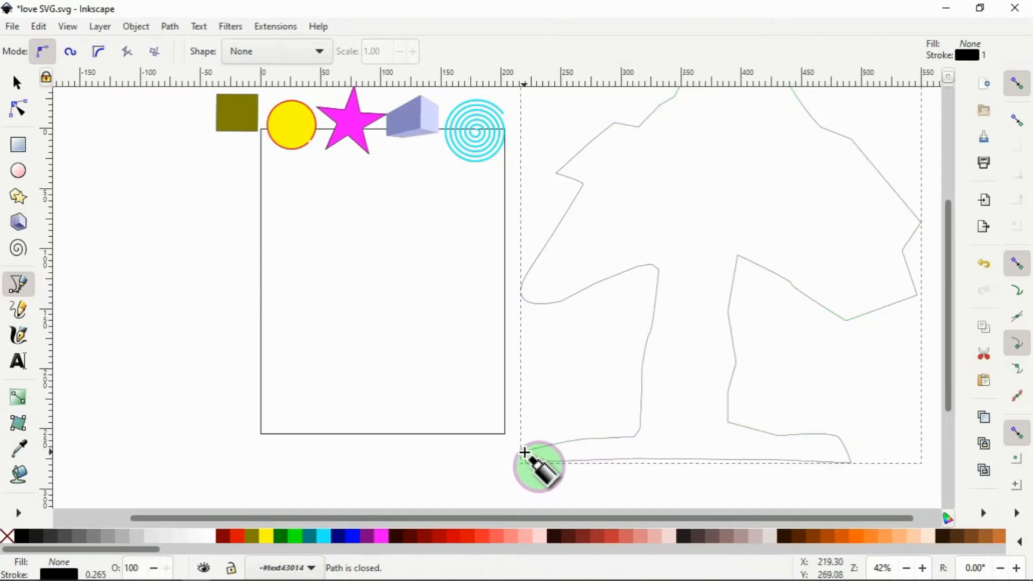
Step: Fill the tree path with black and give it a red outline
{"action": "scroll", "coordinate": [724, 350], "scroll_direction": "down", "scroll_amount": 3}
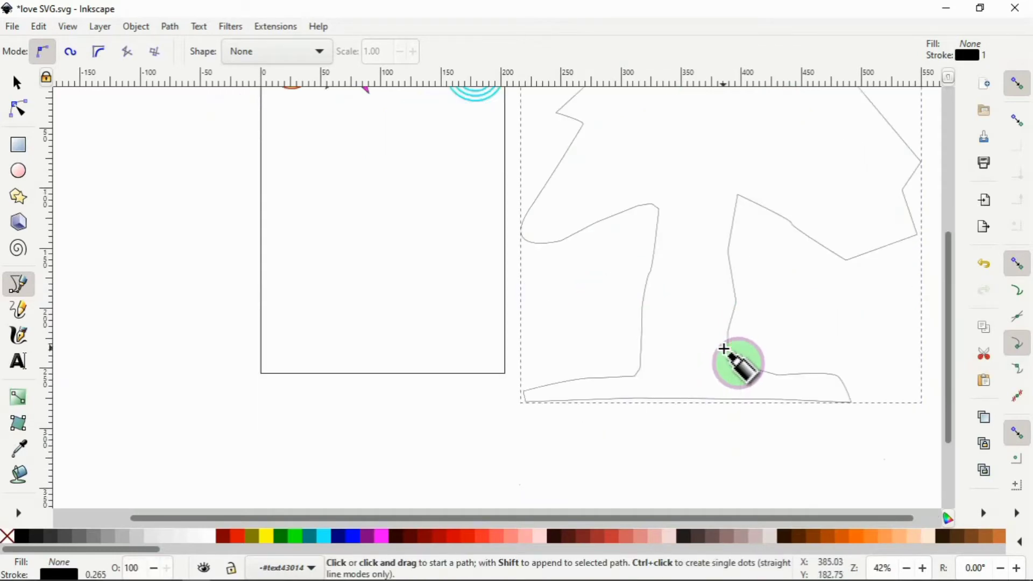
{"action": "scroll", "coordinate": [723, 350], "scroll_direction": "down", "scroll_amount": 2}
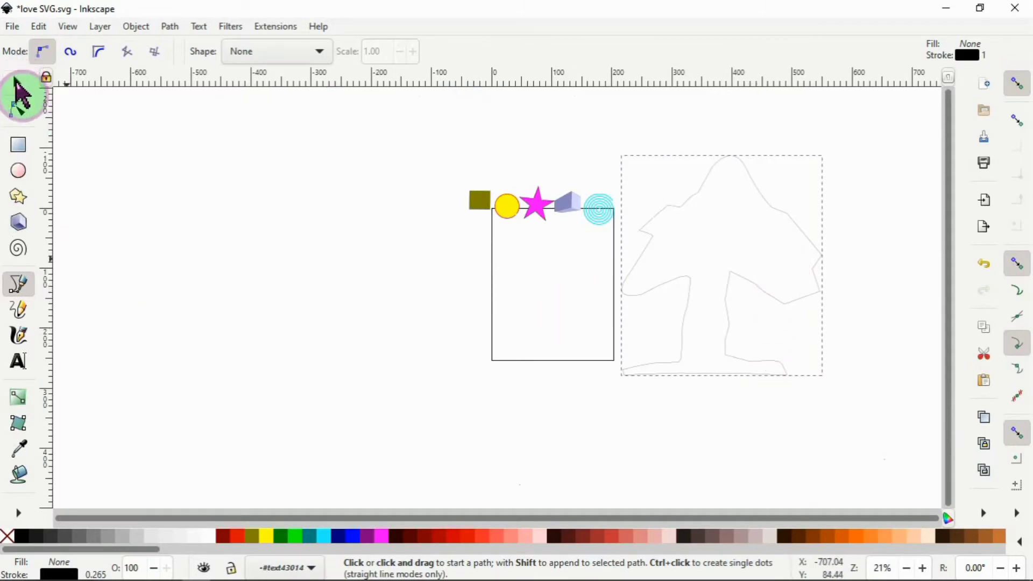
{"action": "left_click", "coordinate": [17, 85]}
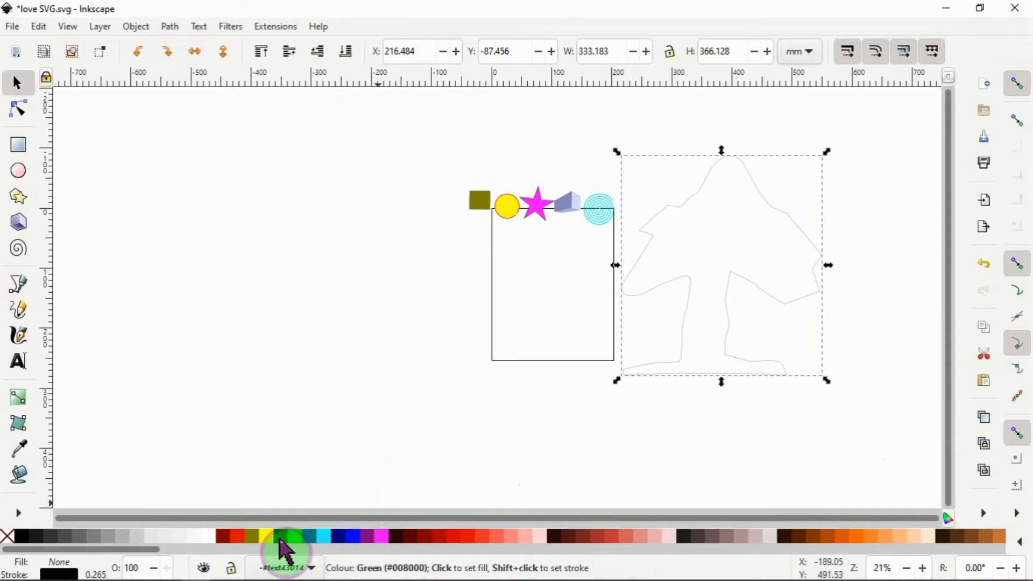
{"action": "left_click", "coordinate": [23, 536]}
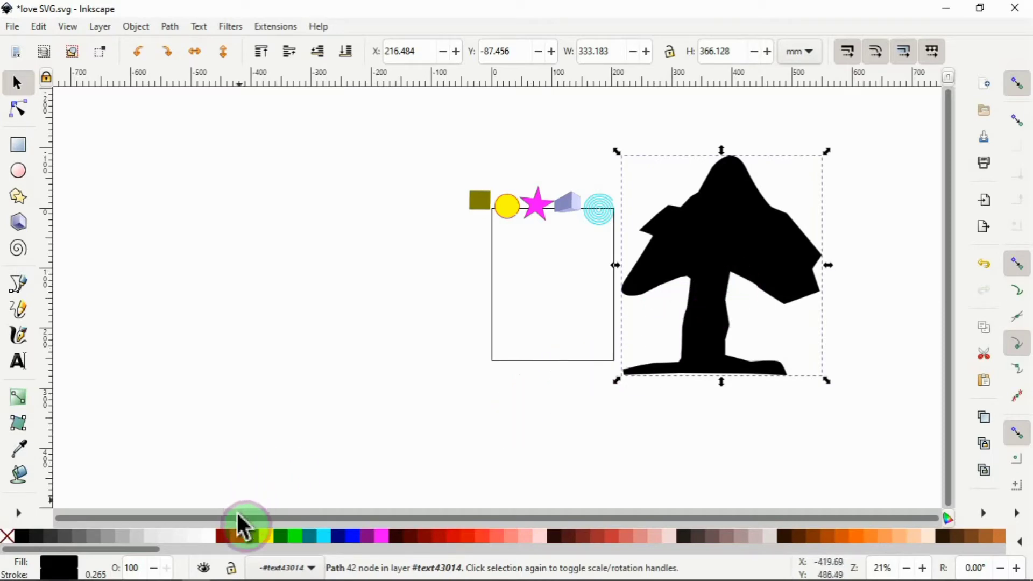
{"action": "left_click", "coordinate": [243, 548], "text": "shift"}
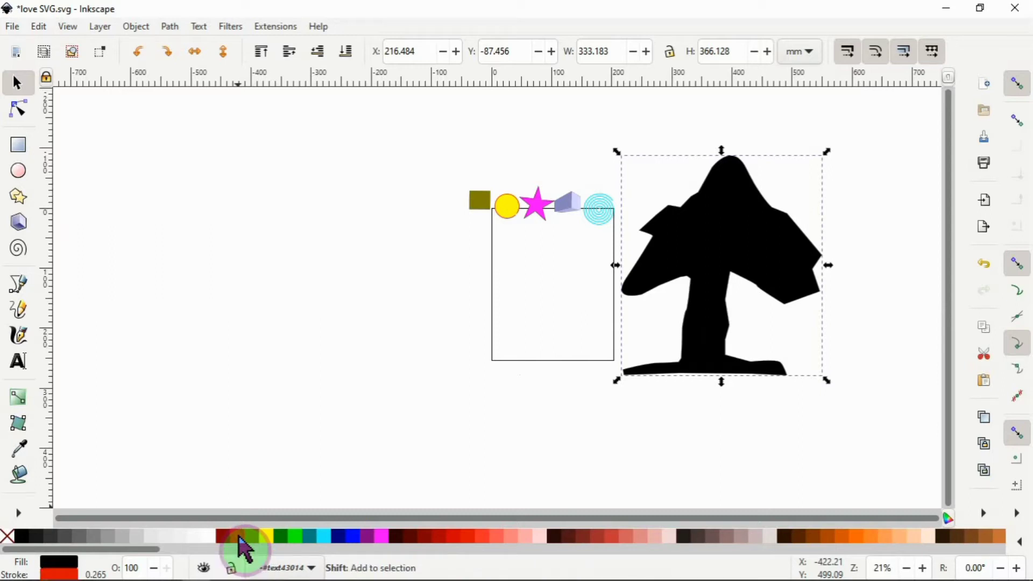
Step: Set the tree's stroke width to 2 mm and close the fill and stroke settings
{"action": "right_click", "coordinate": [751, 229]}
{"action": "left_click", "coordinate": [788, 256]}
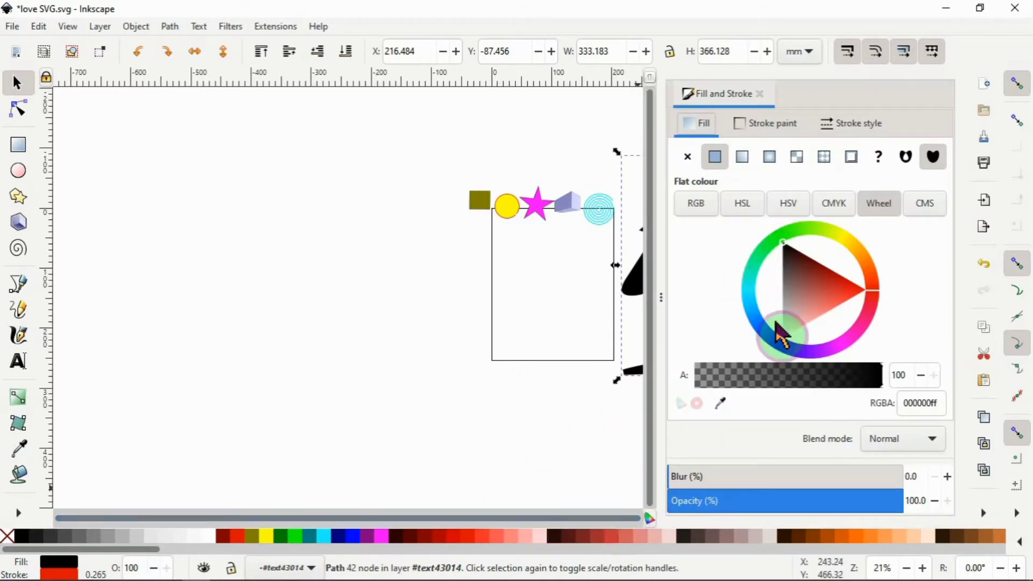
{"action": "left_click", "coordinate": [840, 128]}
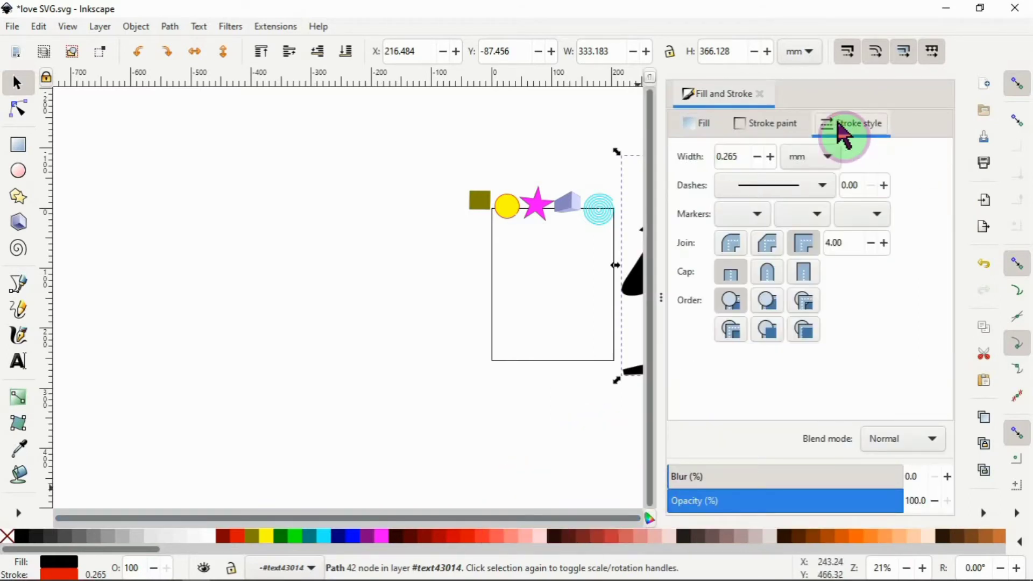
{"action": "left_click_drag", "start_coordinate": [746, 156], "coordinate": [703, 168]}
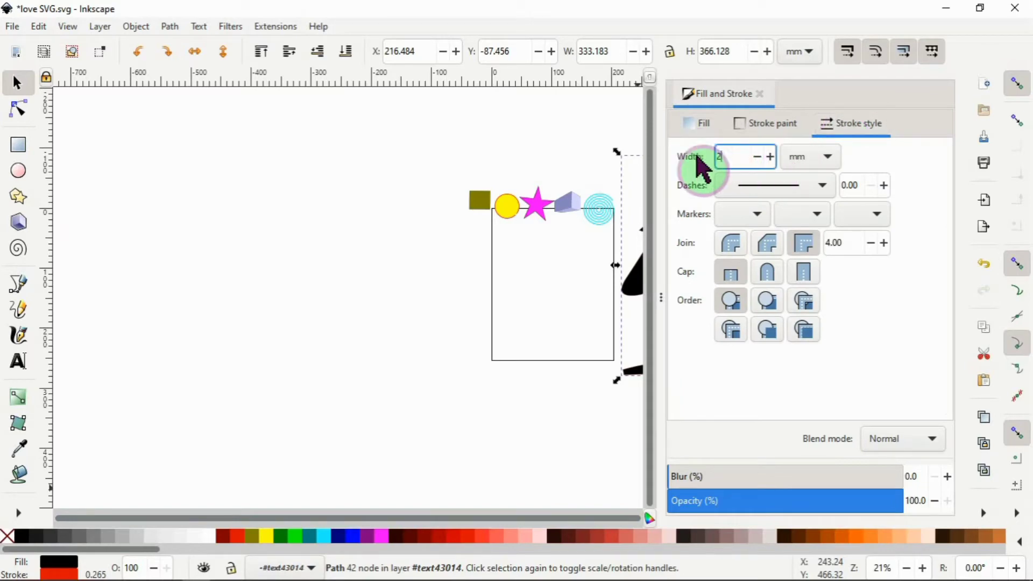
{"action": "type", "text": "2"}
{"action": "key", "text": "Return"}
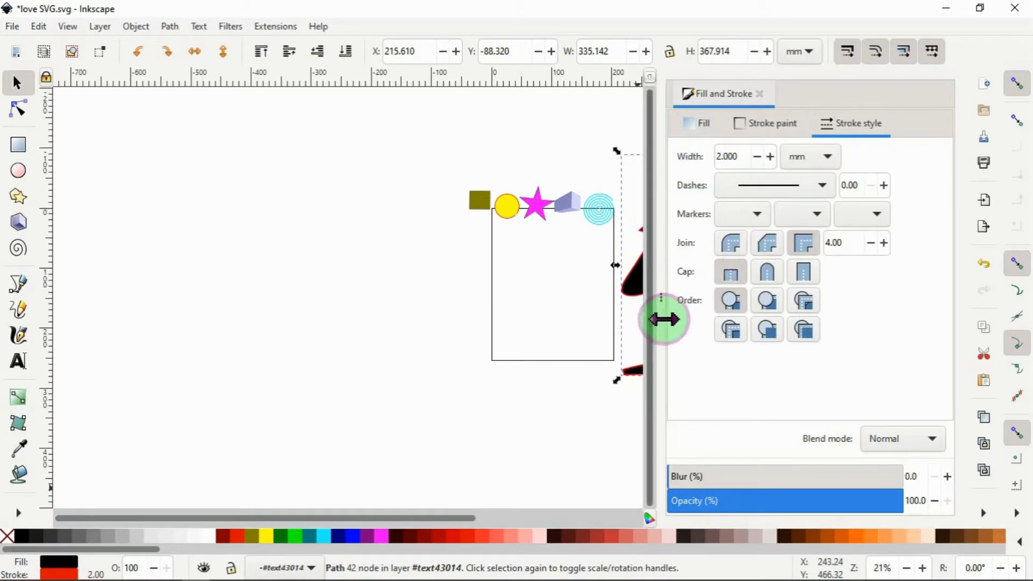
{"action": "left_click", "coordinate": [764, 115]}
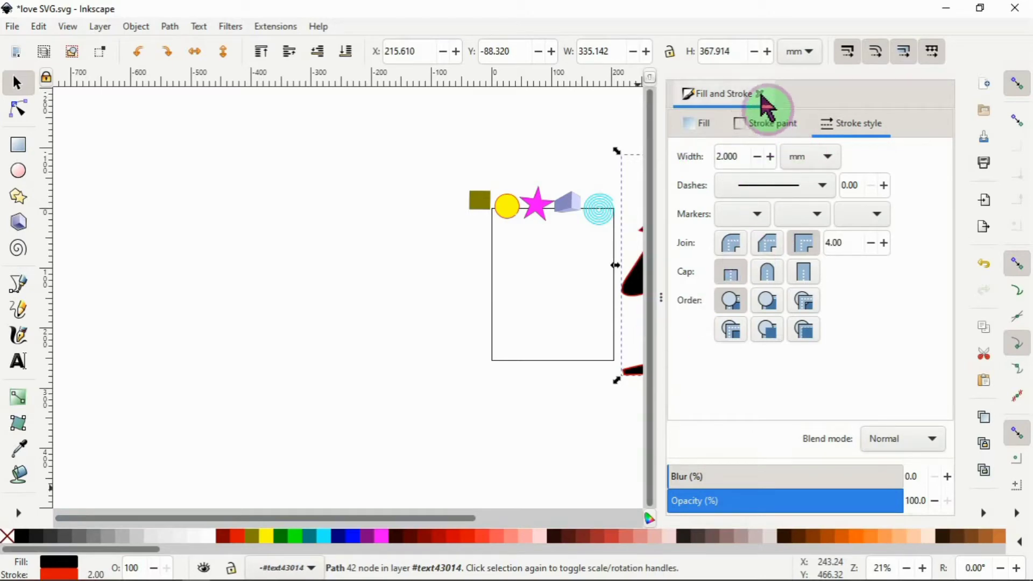
{"action": "left_click", "coordinate": [759, 94]}
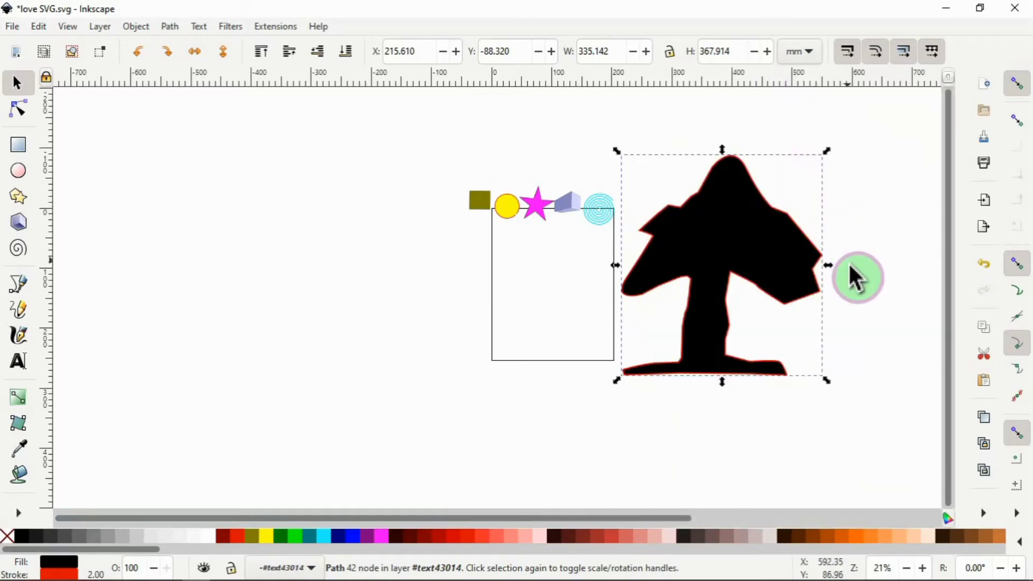
Step: Examine the tree's red outline up close and remove the stroke from the tree
{"action": "scroll", "coordinate": [859, 277], "scroll_direction": "up", "scroll_amount": 4}
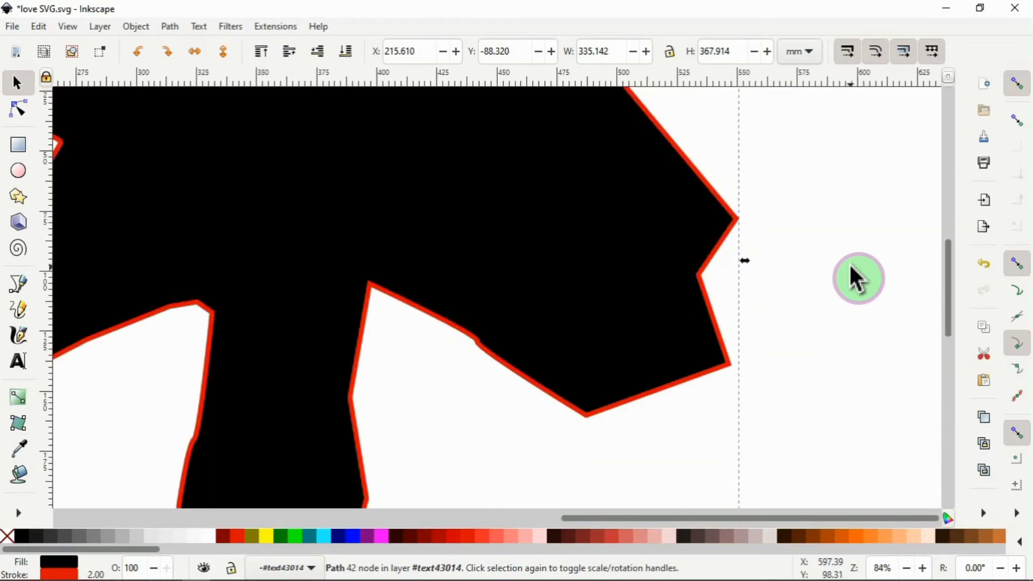
{"action": "scroll", "coordinate": [858, 277], "scroll_direction": "up", "scroll_amount": 2}
{"action": "scroll", "coordinate": [858, 277], "scroll_direction": "down", "scroll_amount": 8}
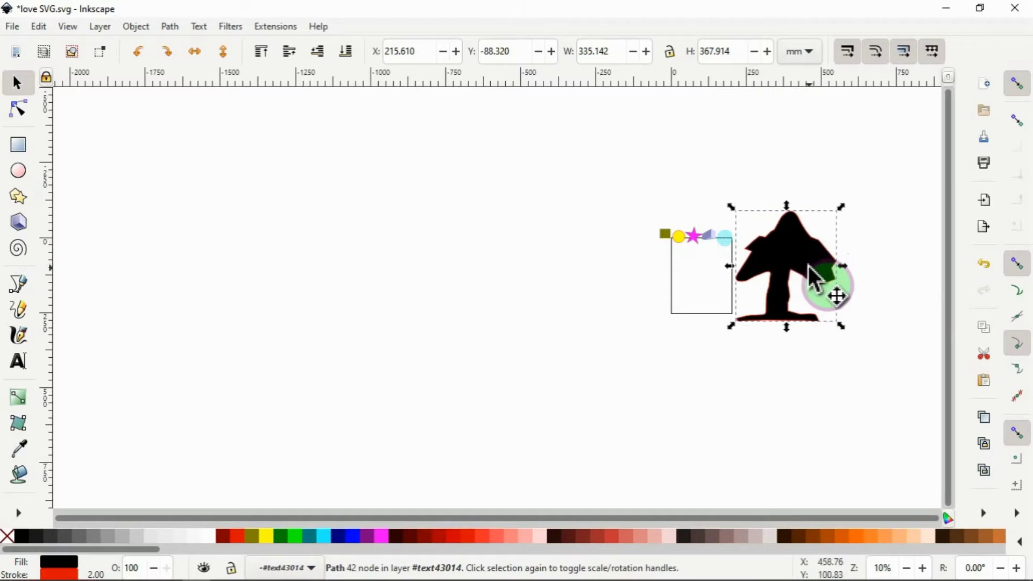
{"action": "scroll", "coordinate": [811, 268], "scroll_direction": "up", "scroll_amount": 6}
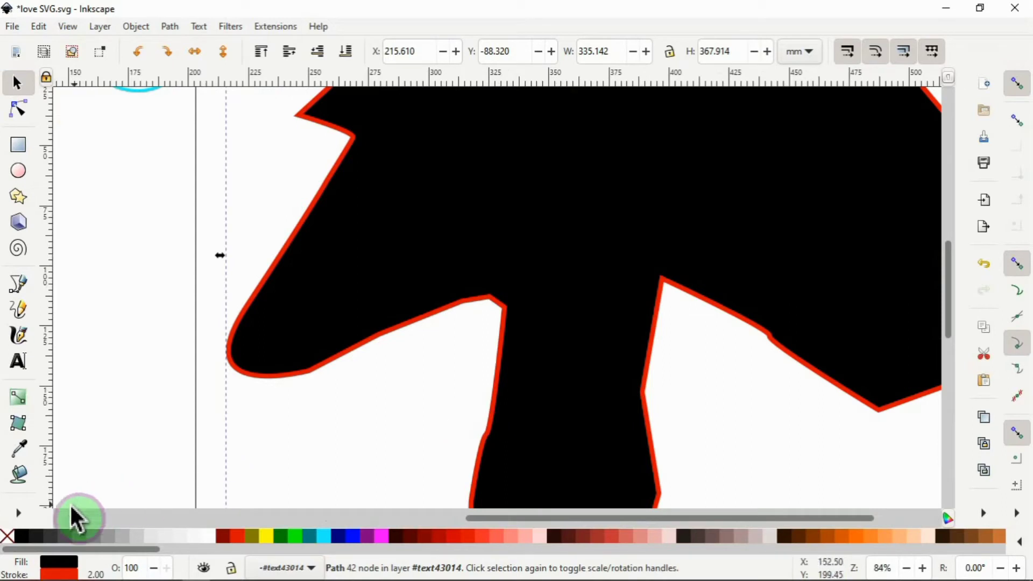
{"action": "left_click", "coordinate": [8, 537], "text": "shift"}
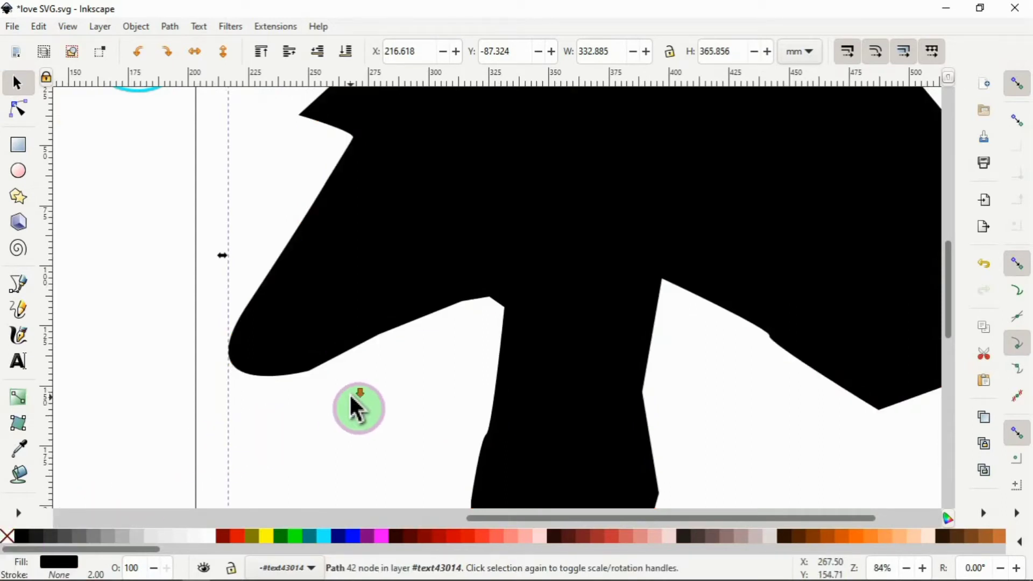
{"action": "scroll", "coordinate": [355, 411], "scroll_direction": "down", "scroll_amount": 4}
{"action": "scroll", "coordinate": [427, 392], "scroll_direction": "down", "scroll_amount": 4}
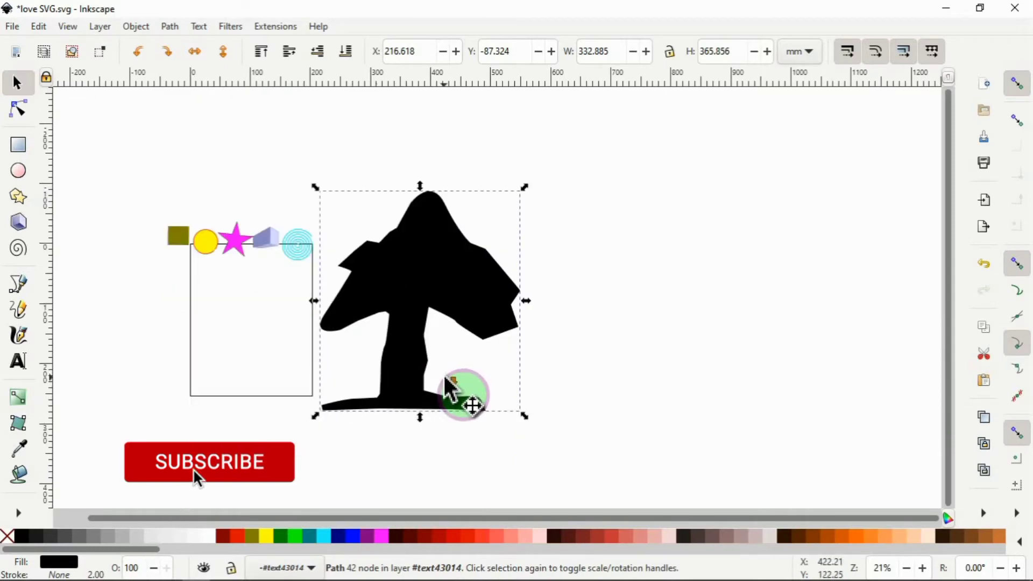
Step: Shrink the tree to about 115 × 133 mm, place it beside the spiral and deselect it
{"action": "left_click", "coordinate": [448, 304]}
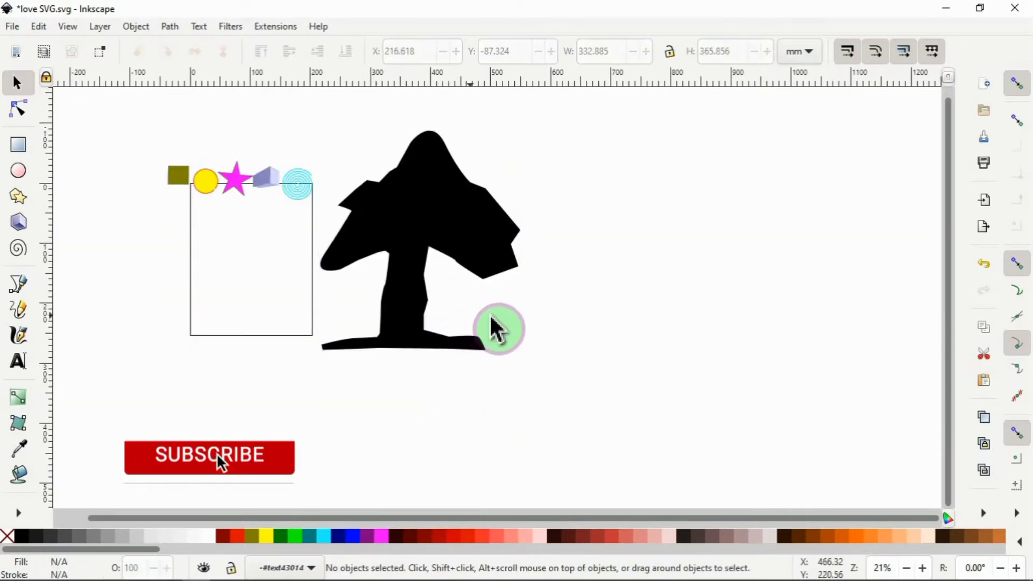
{"action": "left_click", "coordinate": [423, 336]}
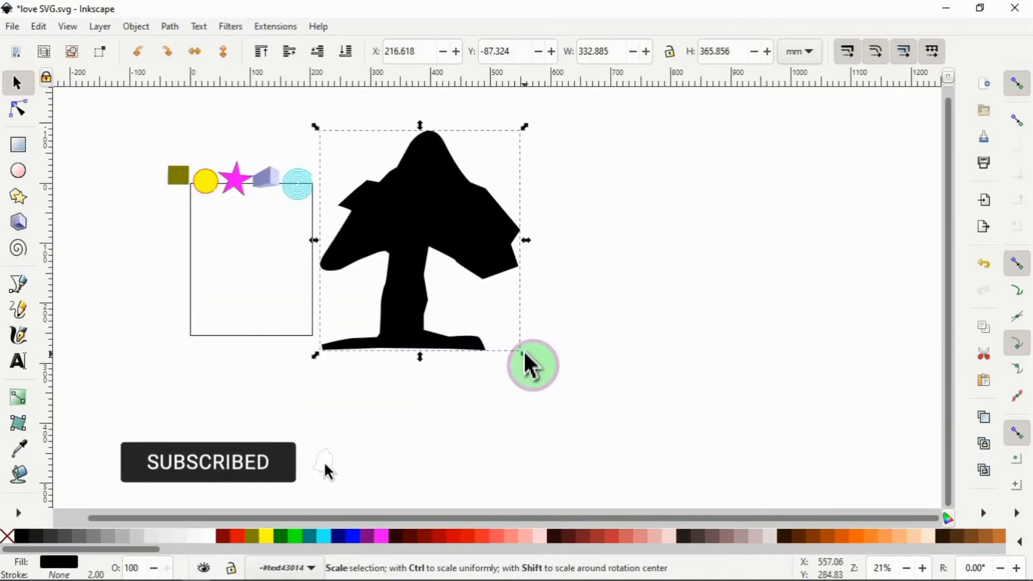
{"action": "left_click_drag", "start_coordinate": [523, 355], "coordinate": [374, 159]}
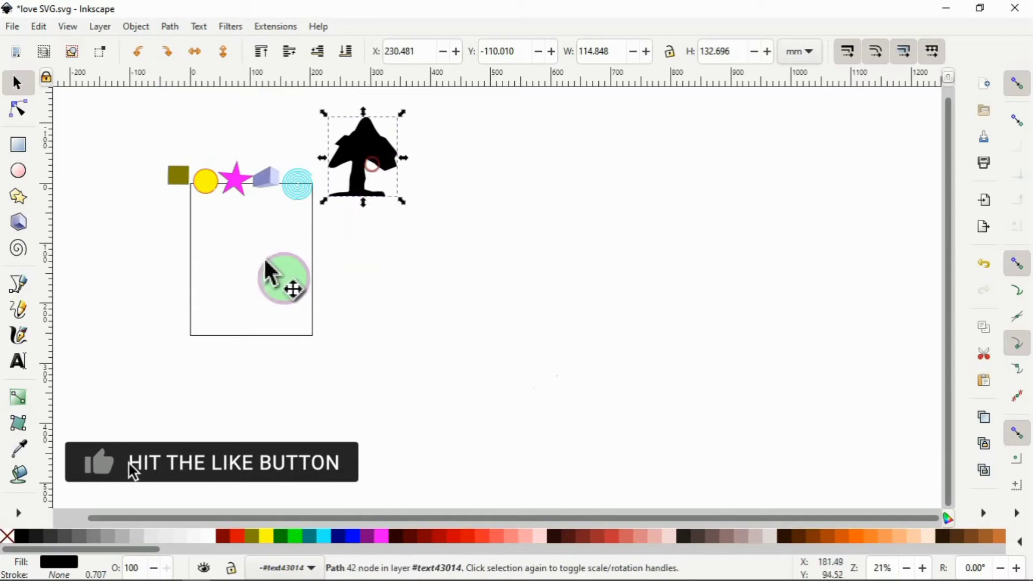
{"action": "left_click", "coordinate": [77, 152]}
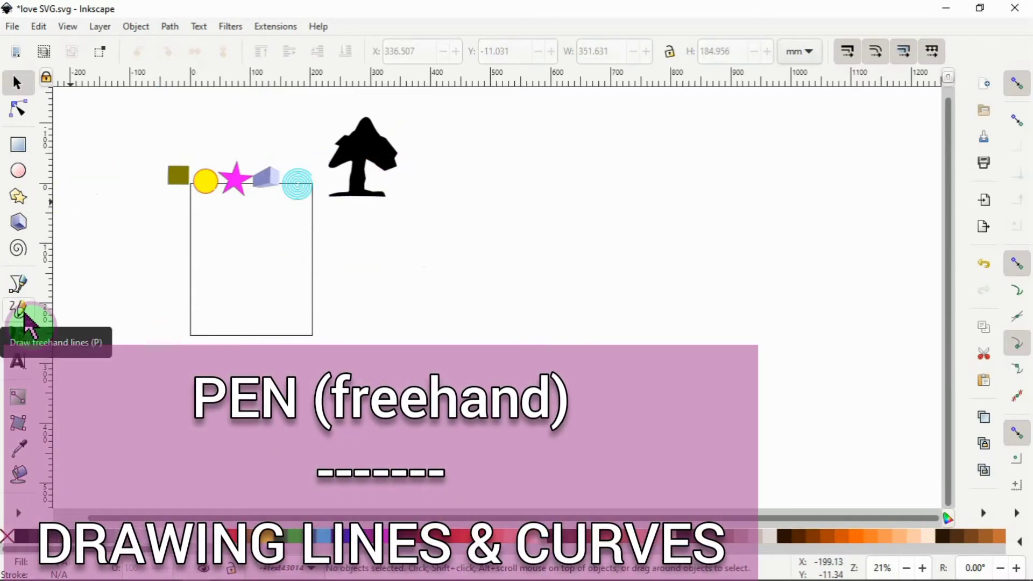
Step: Set the freehand Pencil tool to minimum pressure 4, maximum pressure 6 and smoothing 8
{"action": "left_click", "coordinate": [25, 313]}
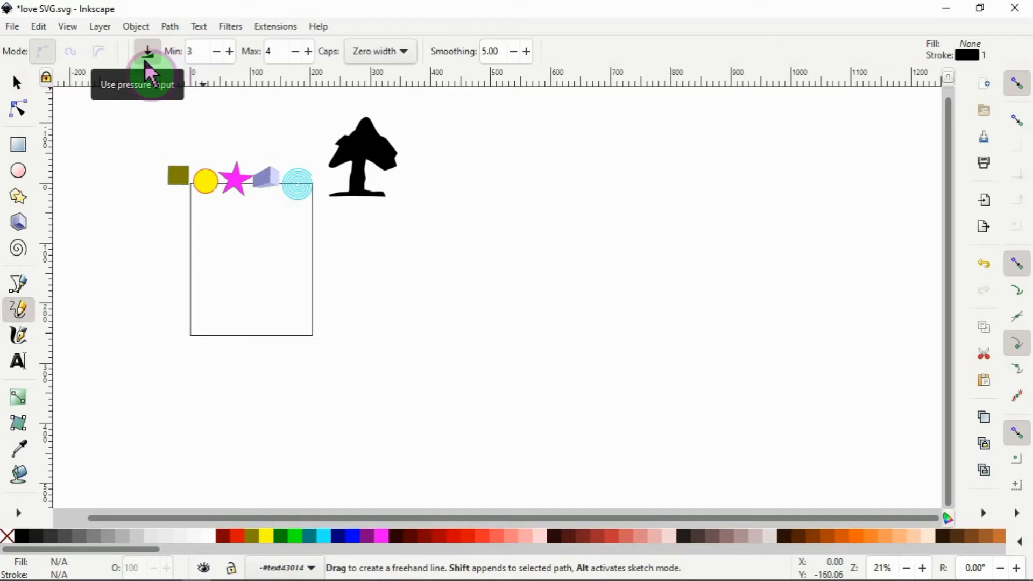
{"action": "left_click_drag", "start_coordinate": [199, 51], "coordinate": [187, 51]}
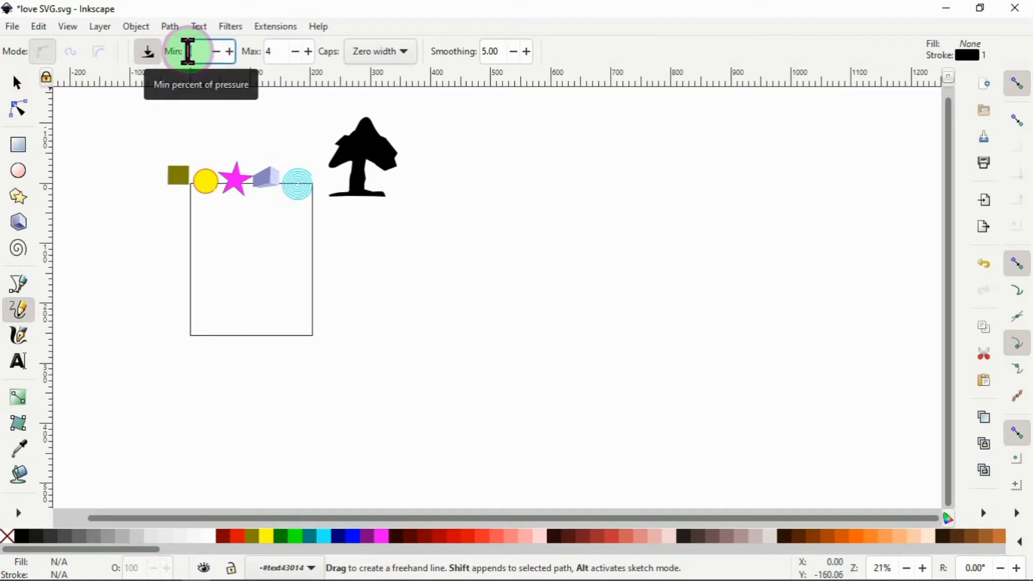
{"action": "type", "text": "4"}
{"action": "left_click_drag", "start_coordinate": [279, 51], "coordinate": [264, 50]}
{"action": "type", "text": "6"}
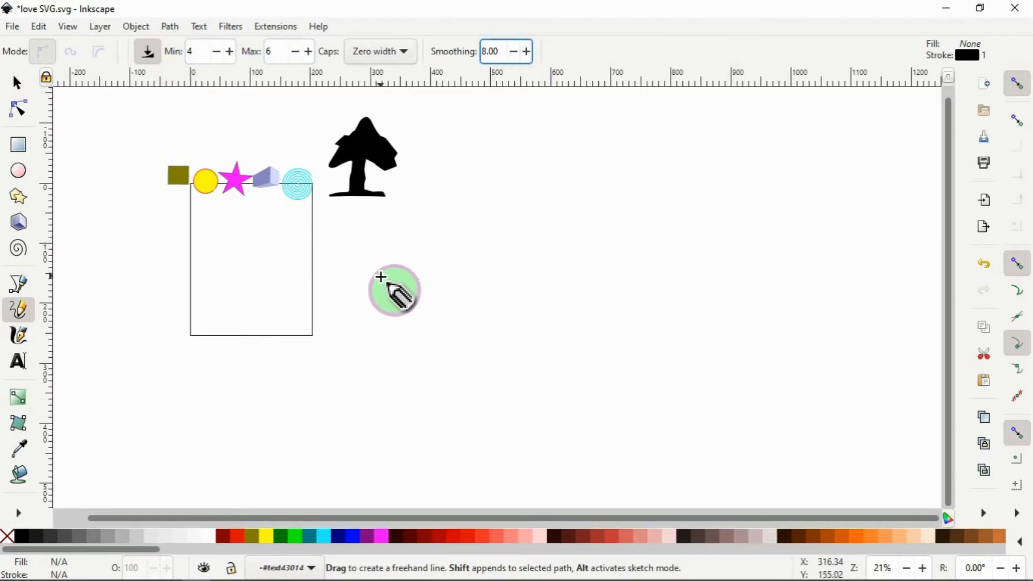
Step: Sketch an open book with thick freehand Pencil strokes below the tree, including its pages, spine and lower edges
{"action": "mouse_move", "coordinate": [381, 278]}
{"action": "left_mouse_down"}
{"action": "mouse_move", "coordinate": [401, 261]}
{"action": "mouse_move", "coordinate": [458, 268]}
{"action": "mouse_move", "coordinate": [476, 254]}
{"action": "mouse_move", "coordinate": [540, 246]}
{"action": "mouse_move", "coordinate": [590, 353]}
{"action": "mouse_move", "coordinate": [408, 350]}
{"action": "mouse_move", "coordinate": [377, 276]}
{"action": "left_mouse_up"}
{"action": "left_click_drag", "start_coordinate": [462, 264], "coordinate": [468, 349]}
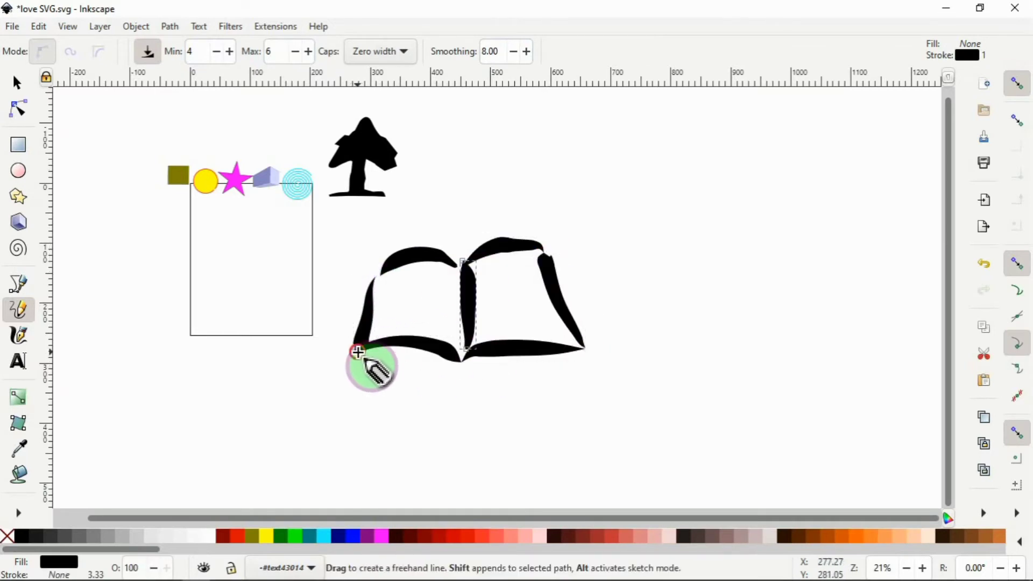
{"action": "left_click_drag", "start_coordinate": [357, 353], "coordinate": [560, 358]}
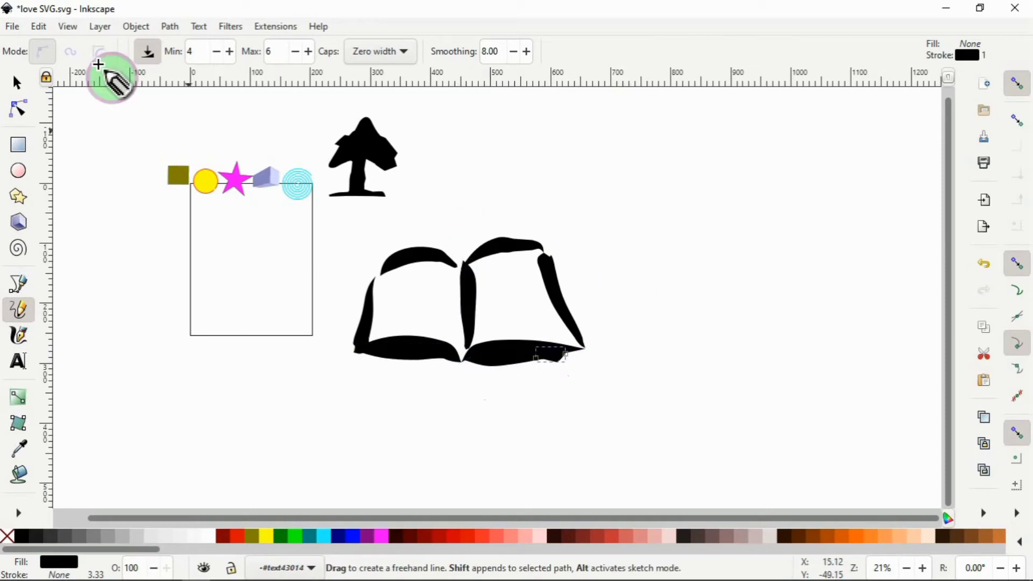
Step: Move the book's spine, right page's upper edge and right side strokes apart, one at a time
{"action": "left_click", "coordinate": [17, 82]}
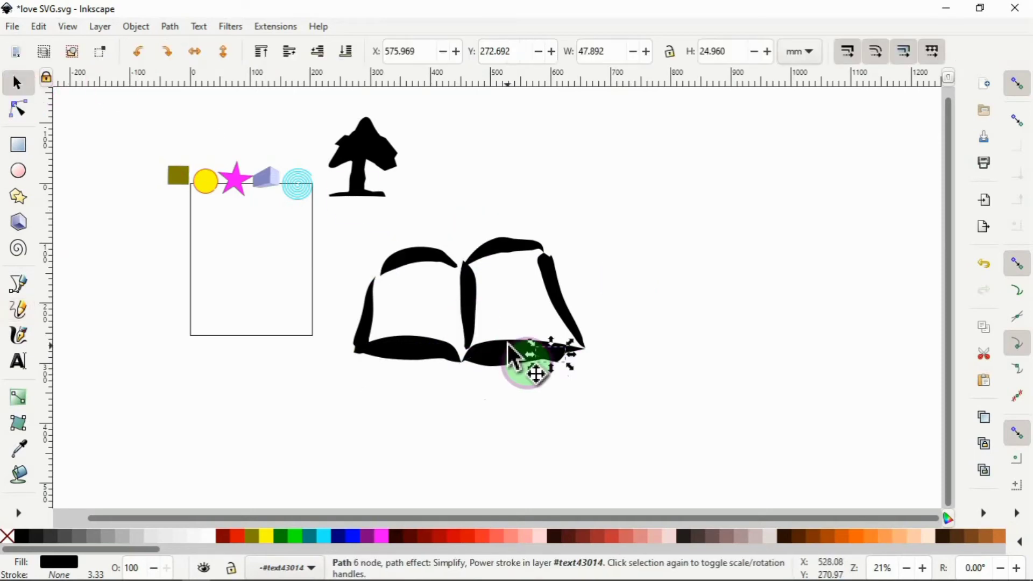
{"action": "left_click", "coordinate": [471, 302]}
{"action": "mouse_move", "coordinate": [471, 301]}
{"action": "left_mouse_down"}
{"action": "mouse_move", "coordinate": [472, 236]}
{"action": "mouse_move", "coordinate": [542, 247]}
{"action": "mouse_move", "coordinate": [528, 236]}
{"action": "left_mouse_up"}
{"action": "left_click", "coordinate": [508, 247]}
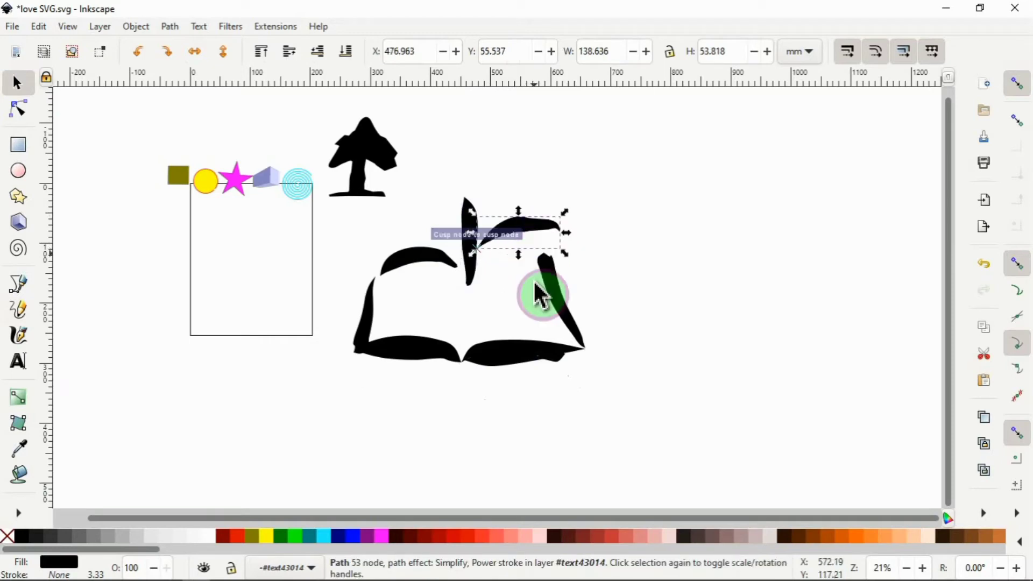
{"action": "left_click_drag", "start_coordinate": [577, 306], "coordinate": [625, 307]}
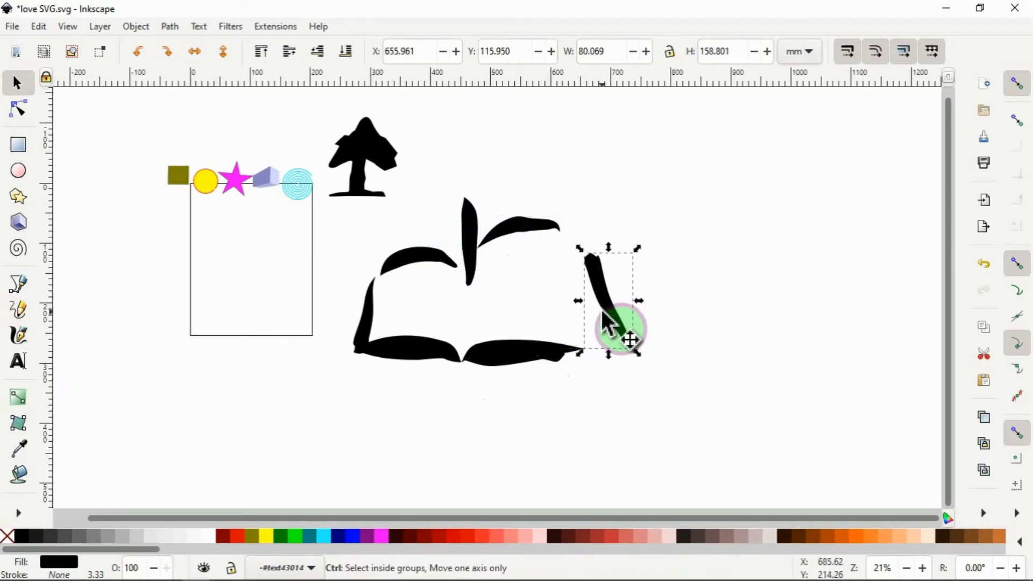
{"action": "key", "text": "ctrl"}
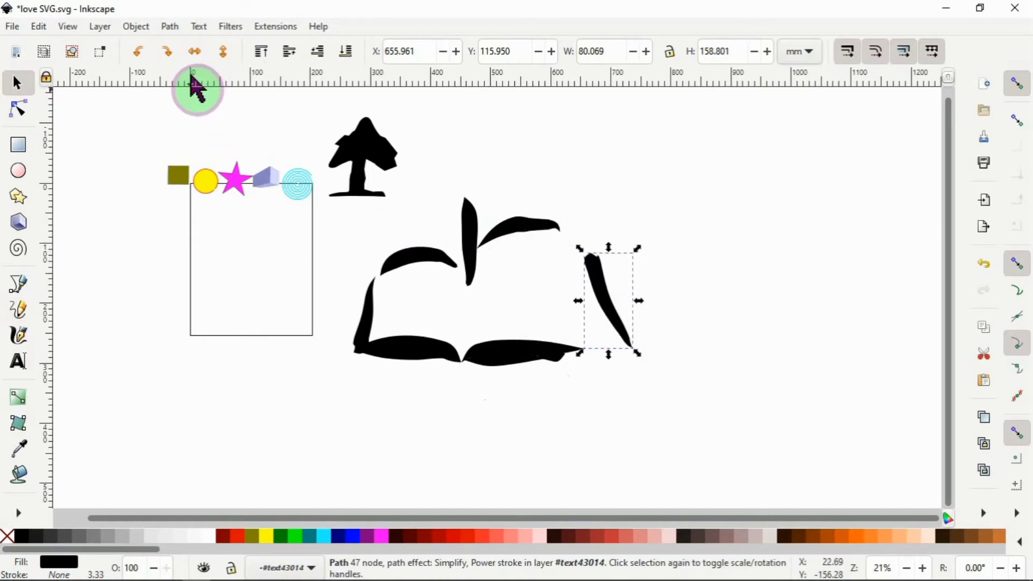
Step: Undo the moves of the separate strokes to reassemble the open book, and deselect everything
{"action": "left_click", "coordinate": [985, 275]}
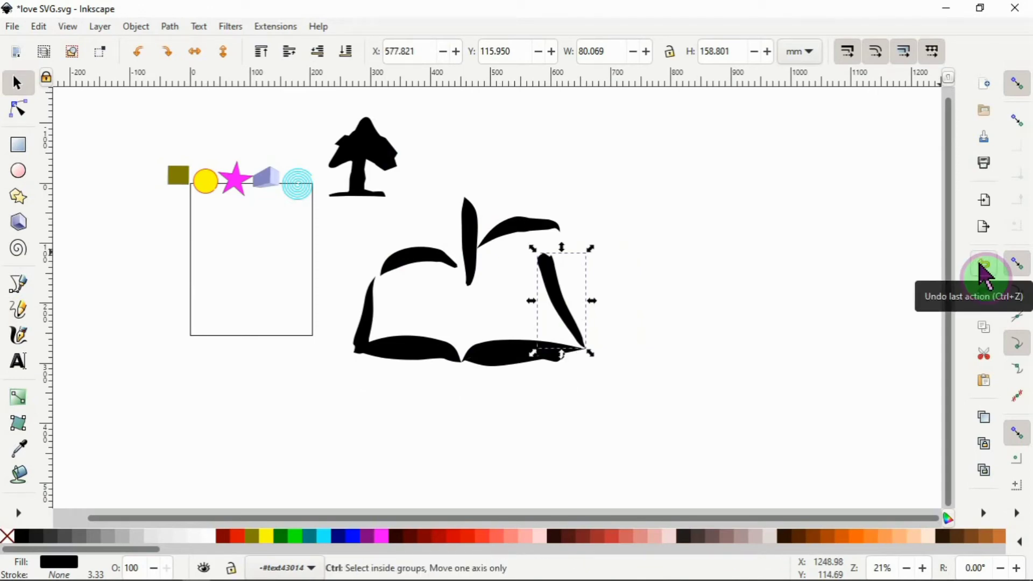
{"action": "left_click", "coordinate": [985, 275]}
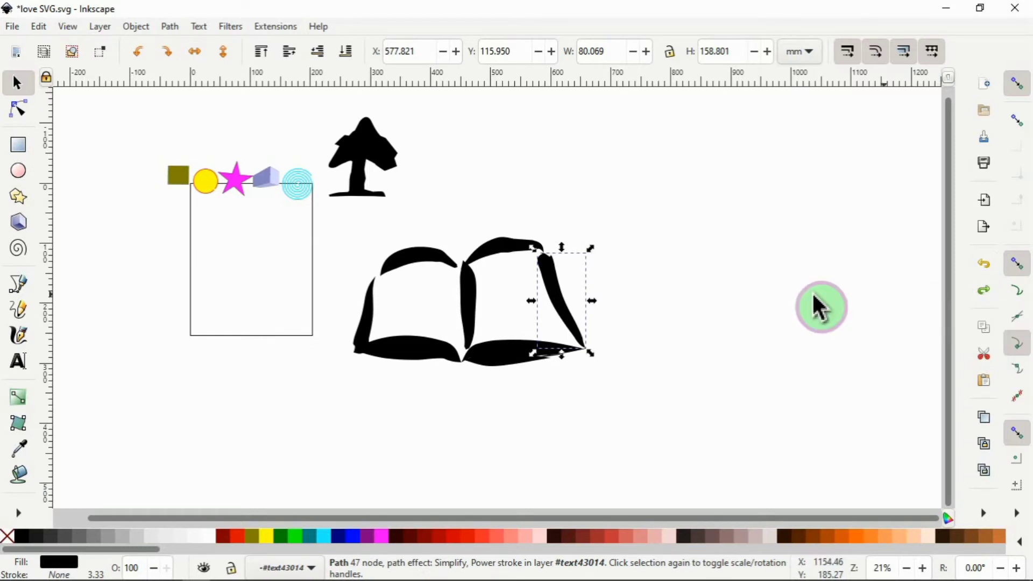
{"action": "left_click", "coordinate": [762, 334]}
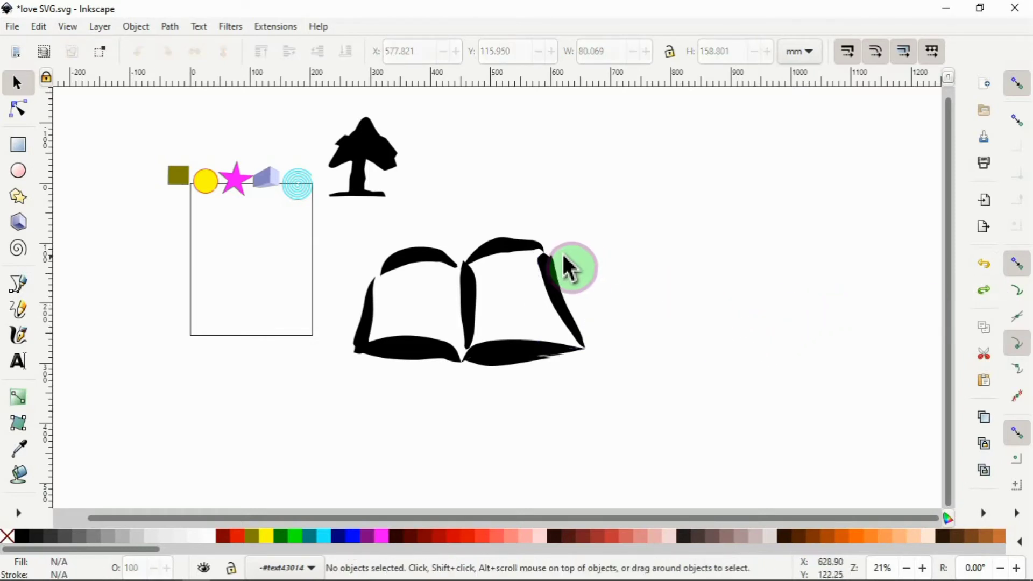
Step: Select every stroke of the open book and group them into one object
{"action": "left_click_drag", "start_coordinate": [353, 225], "coordinate": [604, 409]}
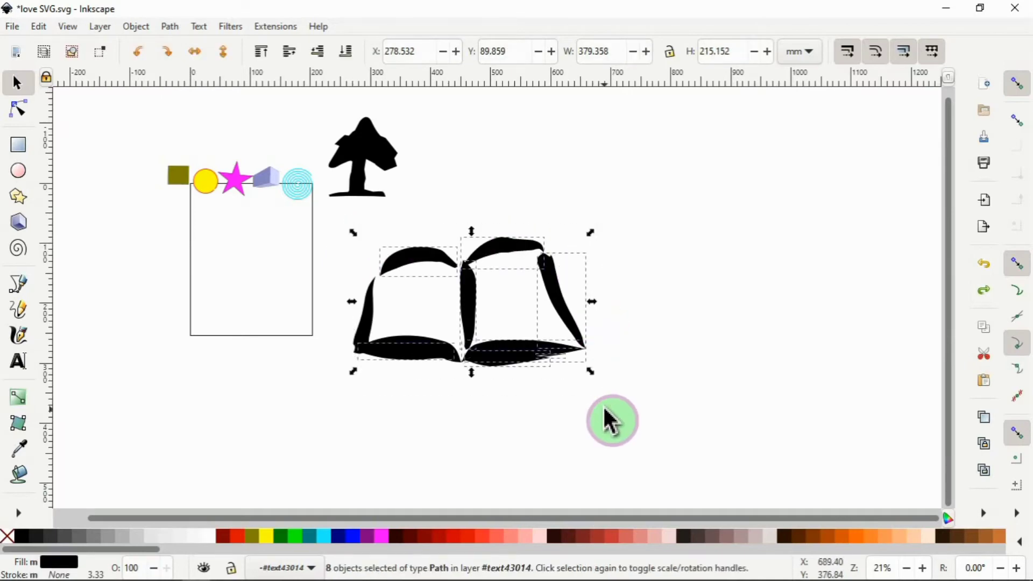
{"action": "left_click", "coordinate": [612, 414]}
{"action": "left_click_drag", "start_coordinate": [316, 225], "coordinate": [614, 404]}
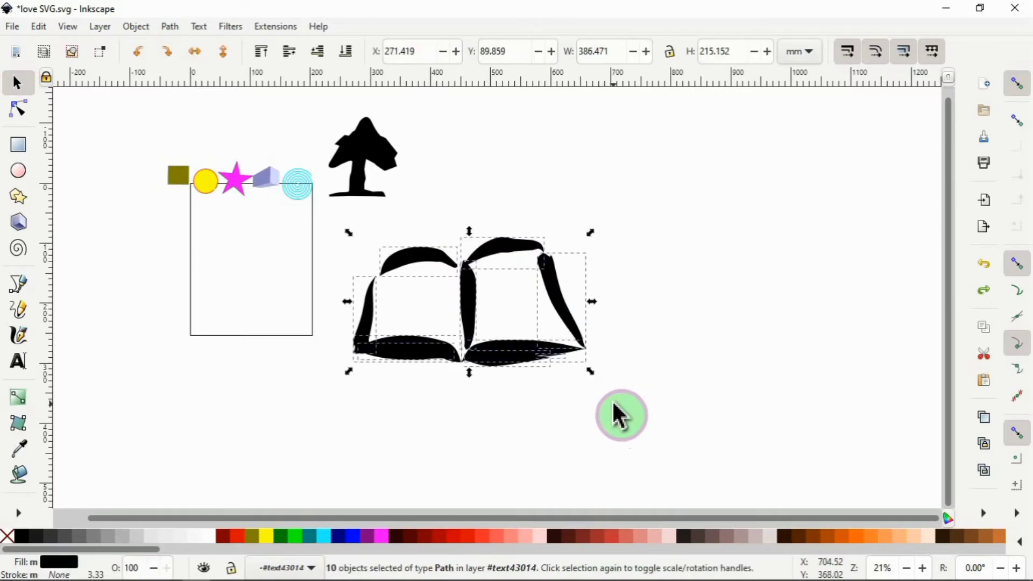
{"action": "key", "text": "ctrl"}
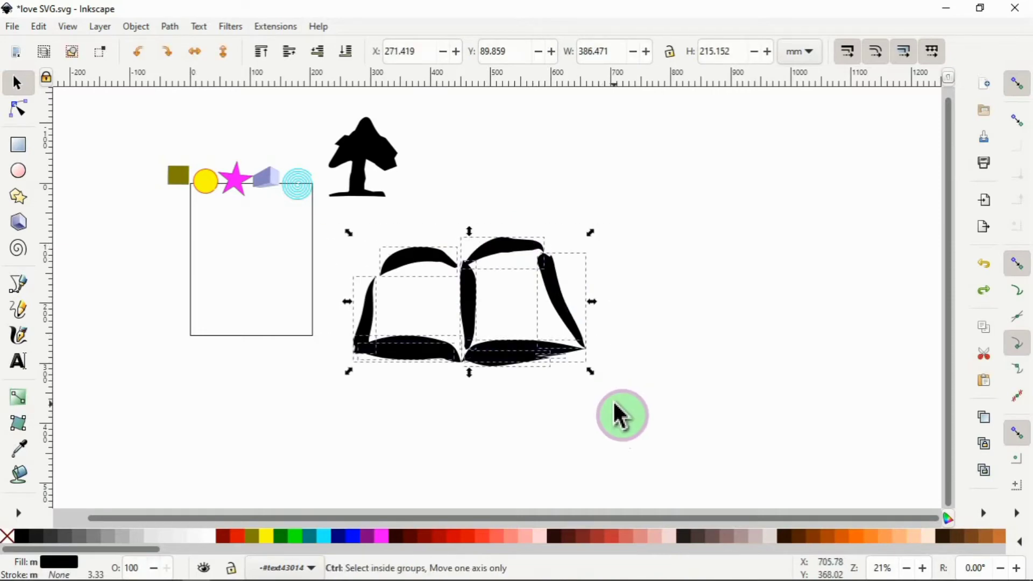
{"action": "key", "text": "ctrl+g"}
Step: Shrink the grouped book to about 223 × 124 mm and place it beside the tree
{"action": "left_click_drag", "start_coordinate": [501, 304], "coordinate": [565, 387]}
{"action": "left_click_drag", "start_coordinate": [476, 304], "coordinate": [516, 294]}
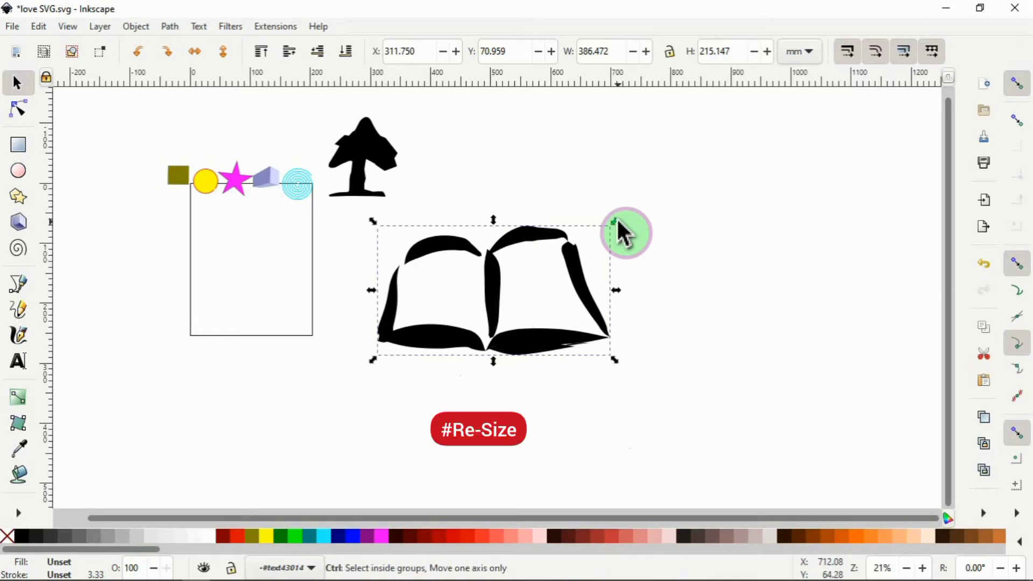
{"action": "left_click_drag", "start_coordinate": [618, 221], "coordinate": [559, 276]}
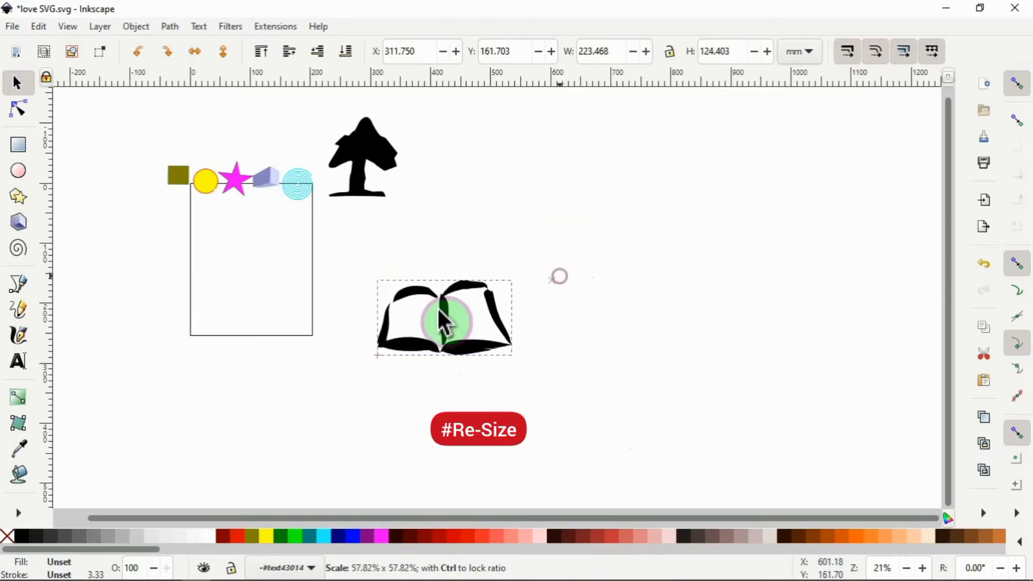
{"action": "left_click_drag", "start_coordinate": [434, 319], "coordinate": [434, 197]}
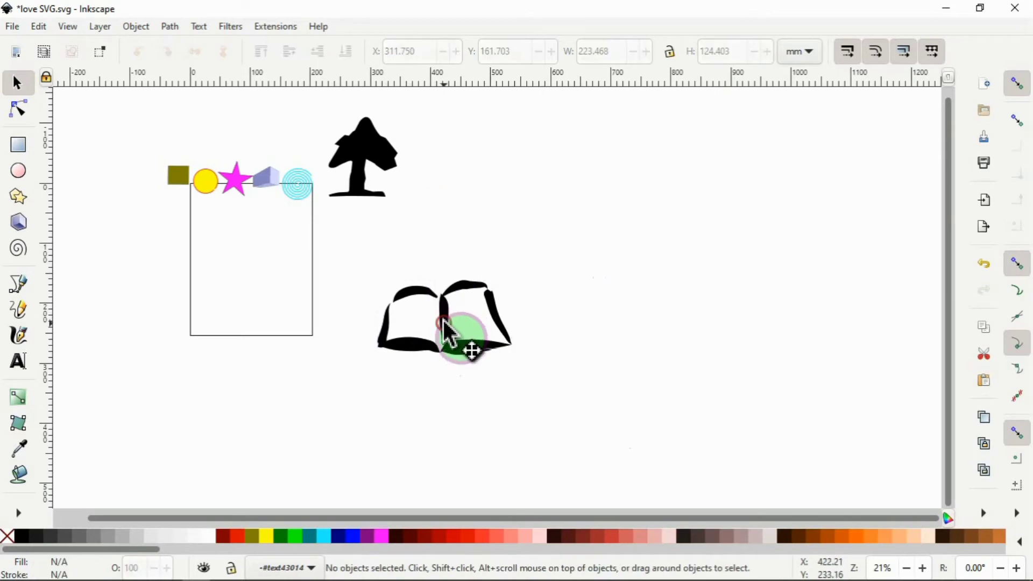
{"action": "left_click_drag", "start_coordinate": [462, 341], "coordinate": [481, 187]}
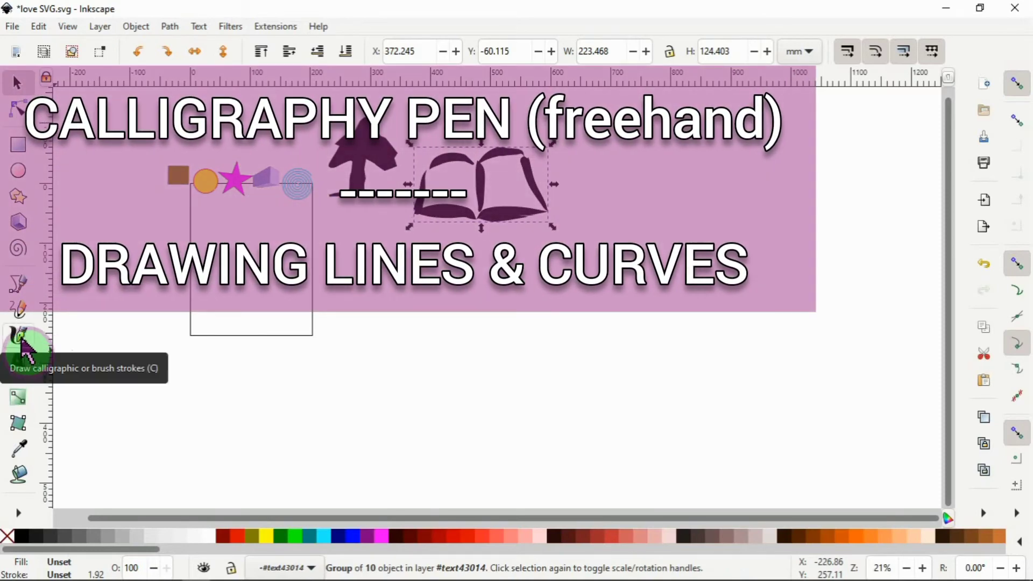
Step: Draw a rounded mug with an elongated rim and a curved handle beside the book using Calligraphy pen strokes
{"action": "left_click", "coordinate": [21, 342]}
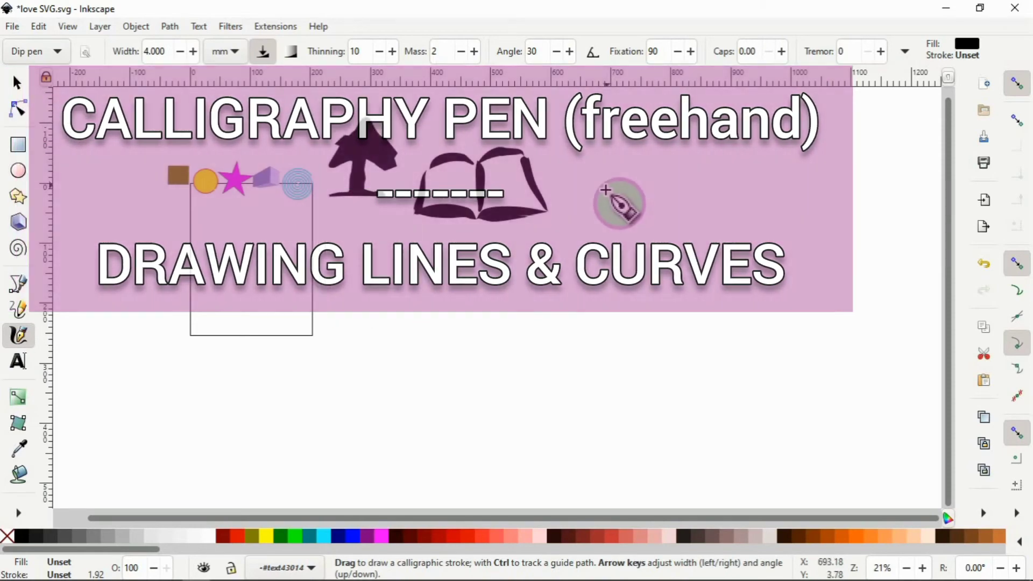
{"action": "mouse_move", "coordinate": [606, 188]}
{"action": "left_mouse_down"}
{"action": "mouse_move", "coordinate": [638, 174]}
{"action": "mouse_move", "coordinate": [677, 195]}
{"action": "left_mouse_up"}
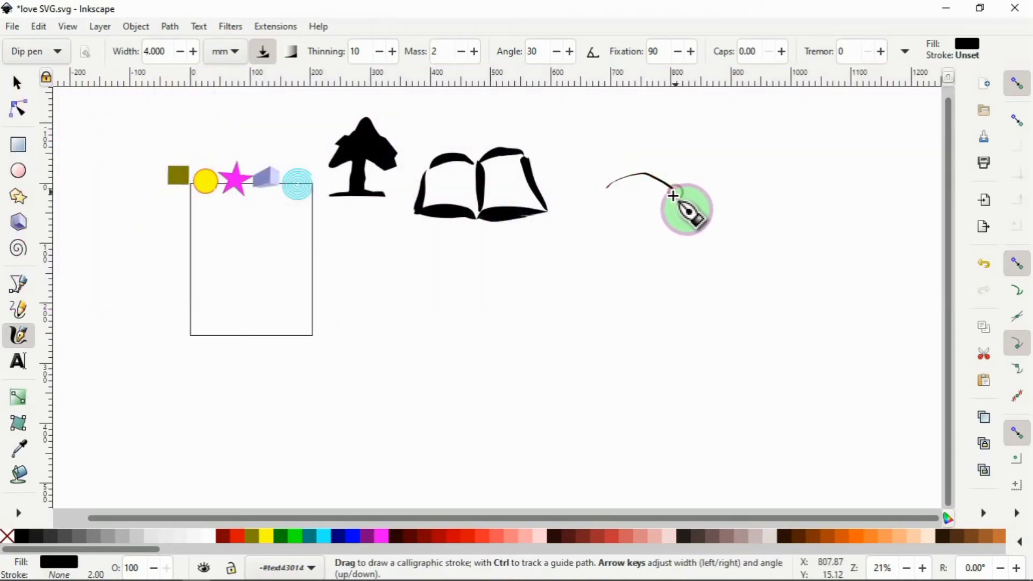
{"action": "mouse_move", "coordinate": [606, 188]}
{"action": "left_mouse_down"}
{"action": "mouse_move", "coordinate": [677, 190]}
{"action": "mouse_move", "coordinate": [675, 260]}
{"action": "mouse_move", "coordinate": [636, 273]}
{"action": "mouse_move", "coordinate": [599, 253]}
{"action": "mouse_move", "coordinate": [591, 219]}
{"action": "mouse_move", "coordinate": [612, 184]}
{"action": "left_mouse_up"}
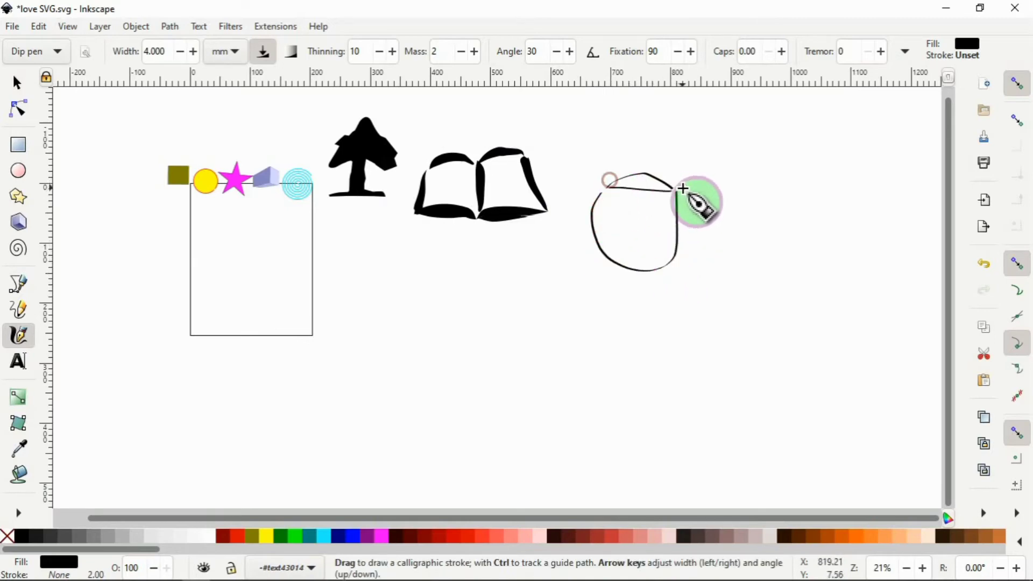
{"action": "mouse_move", "coordinate": [679, 189]}
{"action": "left_mouse_down"}
{"action": "mouse_move", "coordinate": [700, 182]}
{"action": "mouse_move", "coordinate": [703, 193]}
{"action": "mouse_move", "coordinate": [681, 234]}
{"action": "left_mouse_up"}
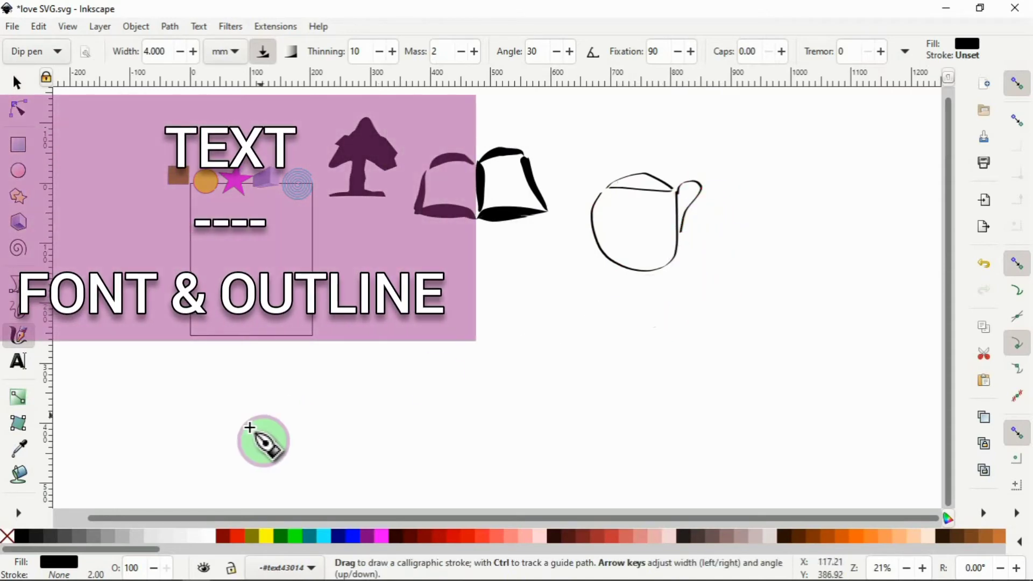
Step: Add the text LOVE in a frame below the book and enlarge it to about 266 × 99 mm
{"action": "left_click", "coordinate": [17, 365]}
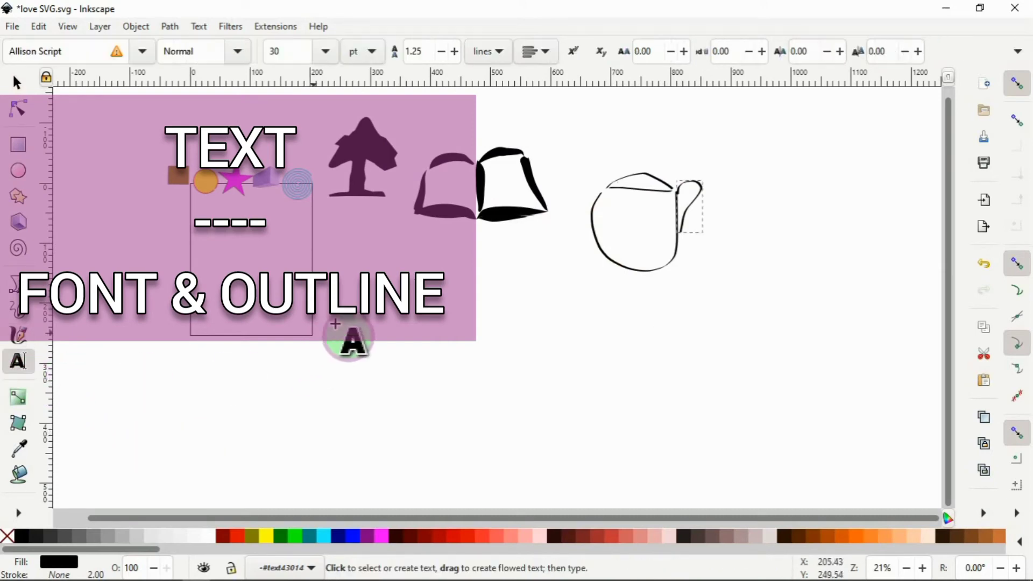
{"action": "left_click_drag", "start_coordinate": [353, 303], "coordinate": [500, 323]}
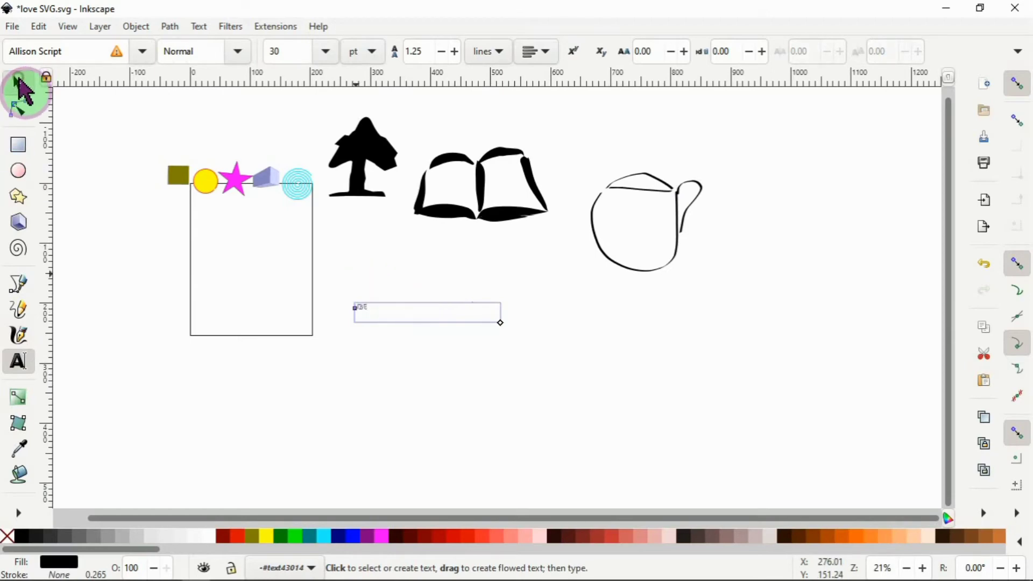
{"action": "left_click", "coordinate": [19, 82]}
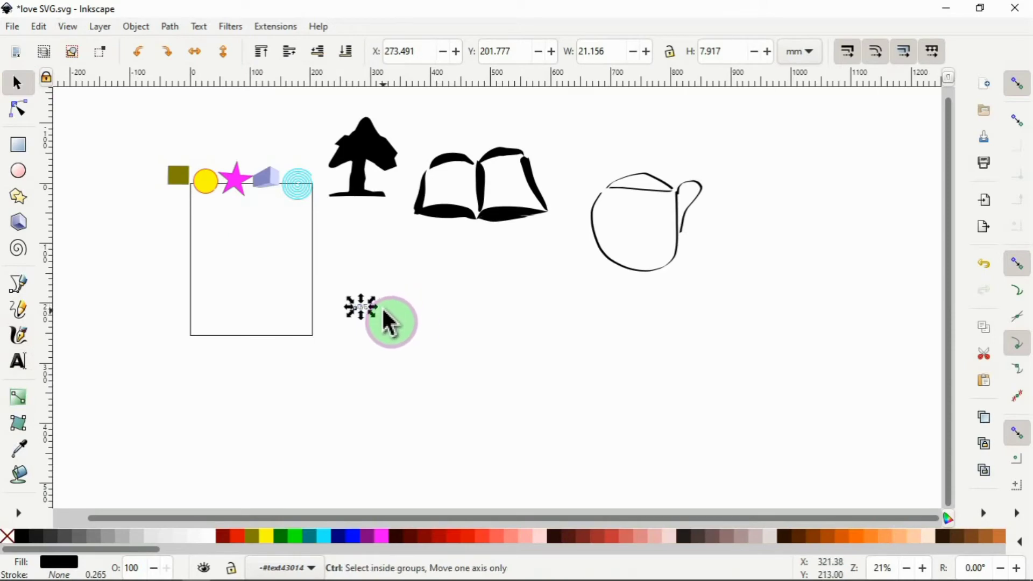
{"action": "left_click_drag", "start_coordinate": [374, 318], "coordinate": [528, 447]}
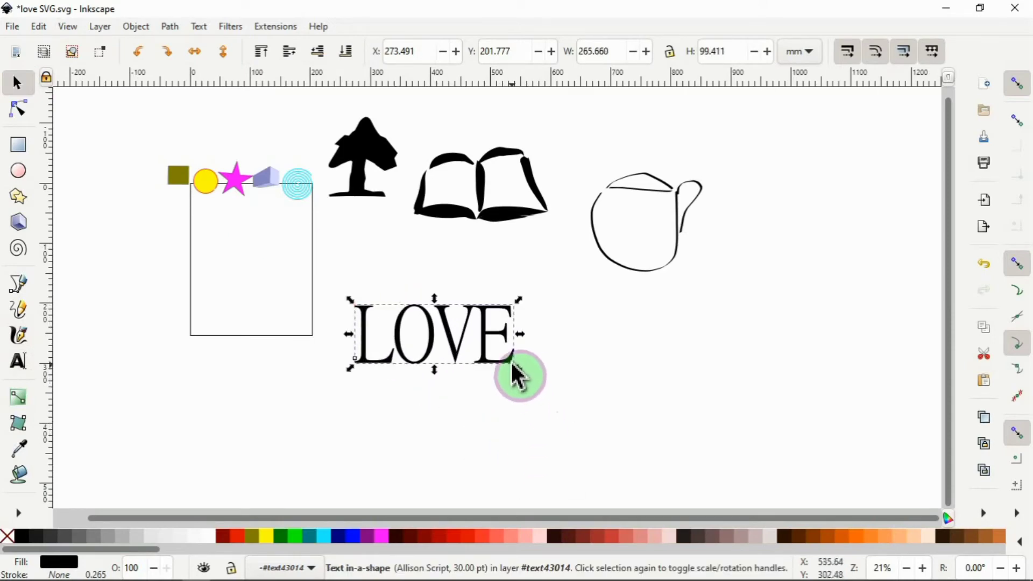
Step: Lock the width-to-height ratio, scale the LOVE text to about 188 × 70 mm and move it across the page's left edge
{"action": "left_click_drag", "start_coordinate": [515, 366], "coordinate": [734, 345]}
{"action": "key", "text": "ctrl+z"}
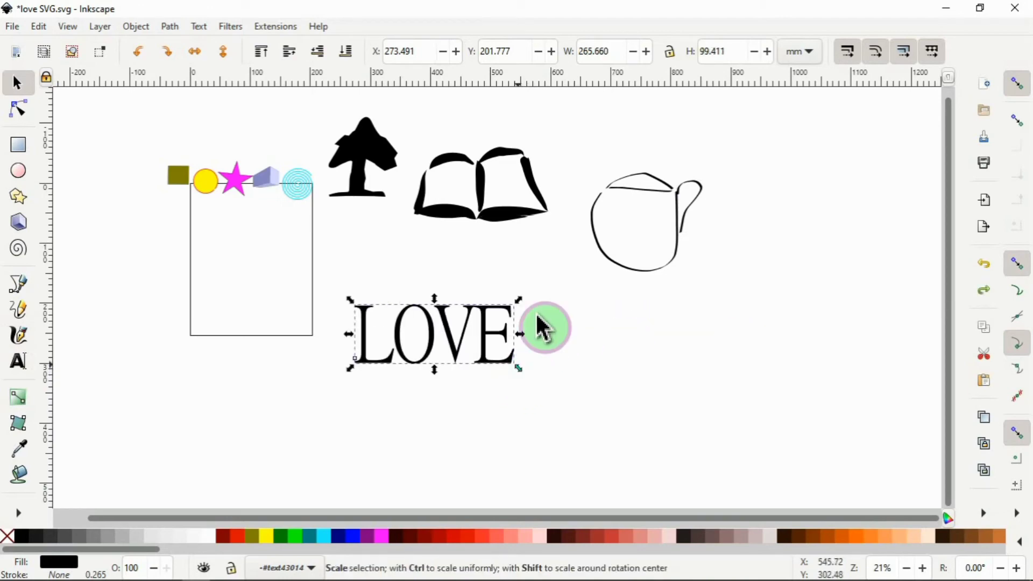
{"action": "left_click", "coordinate": [671, 52]}
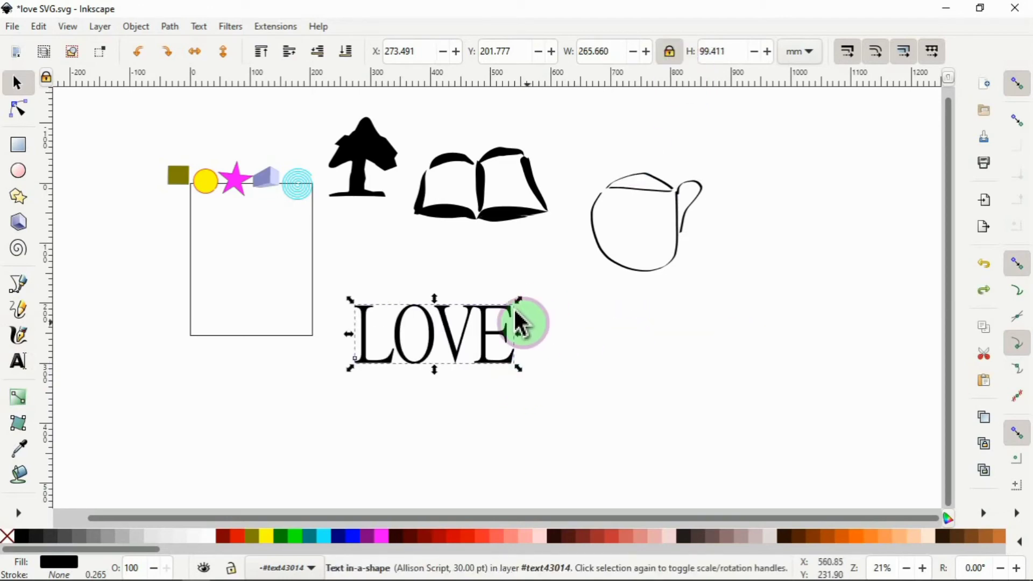
{"action": "left_click_drag", "start_coordinate": [520, 300], "coordinate": [544, 318]}
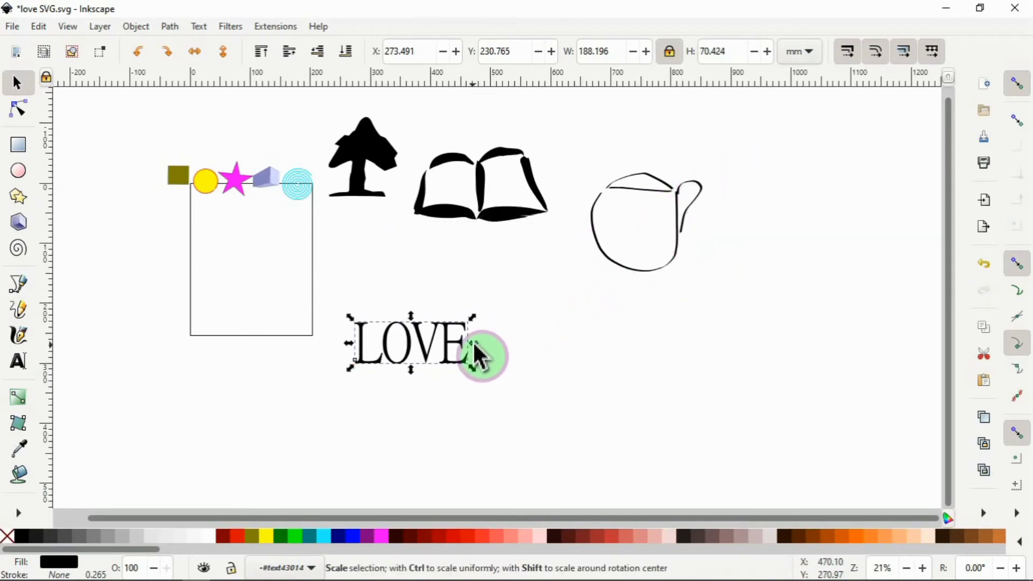
{"action": "left_click_drag", "start_coordinate": [398, 348], "coordinate": [215, 253]}
Step: Change the LOVE text's font to Cooper Black Regular and close the font settings
{"action": "right_click", "coordinate": [220, 265]}
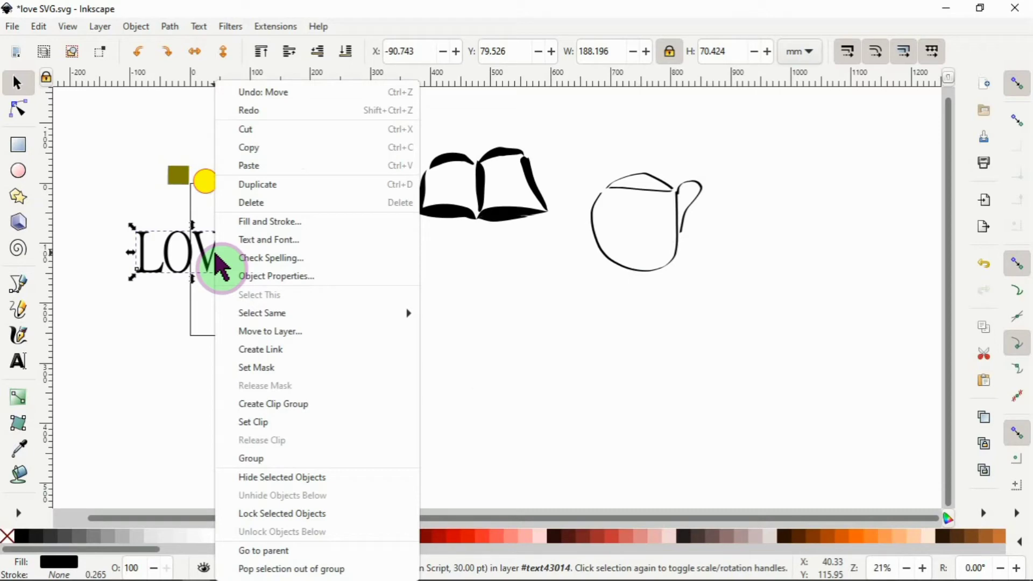
{"action": "left_click", "coordinate": [250, 243]}
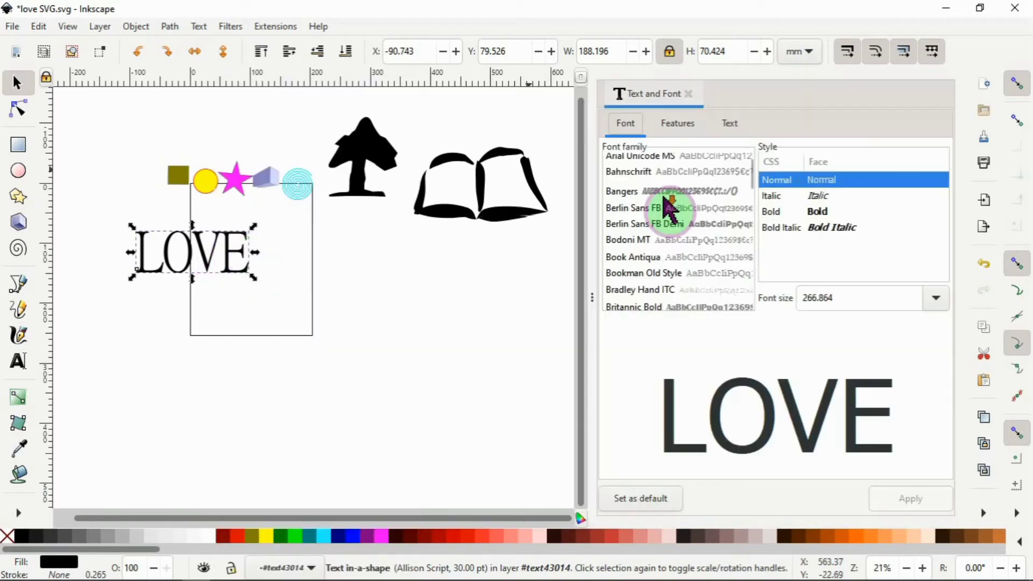
{"action": "scroll", "coordinate": [668, 207], "scroll_direction": "down", "scroll_amount": 1}
{"action": "scroll", "coordinate": [668, 207], "scroll_direction": "down", "scroll_amount": 2}
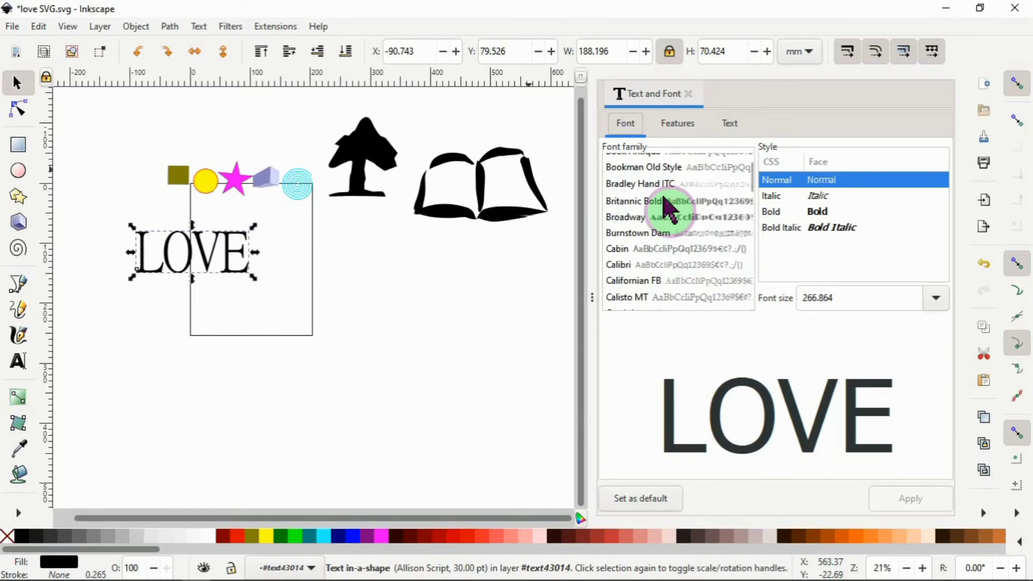
{"action": "scroll", "coordinate": [669, 207], "scroll_direction": "down", "scroll_amount": 6}
{"action": "left_click", "coordinate": [614, 245]}
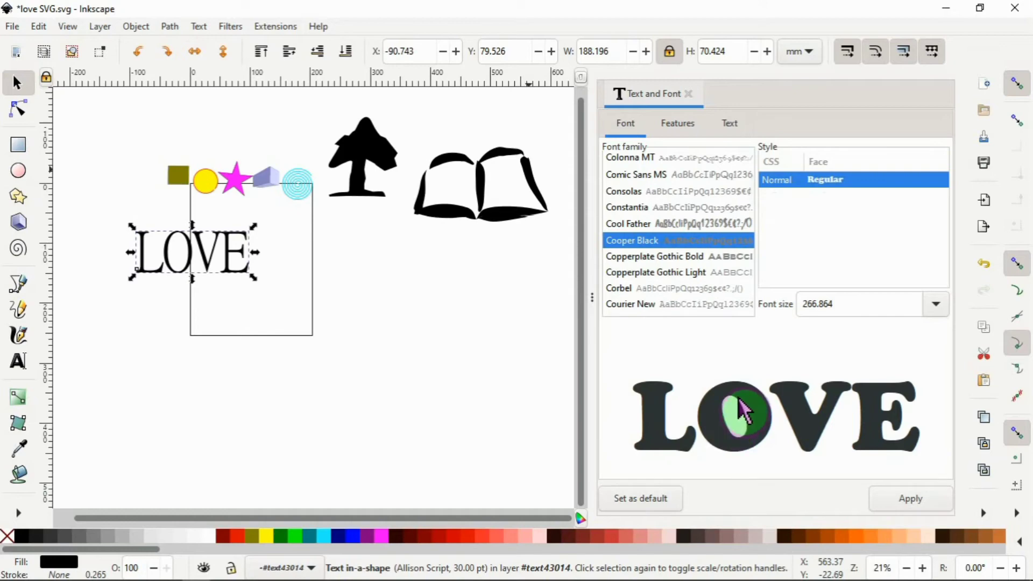
{"action": "left_click", "coordinate": [910, 507]}
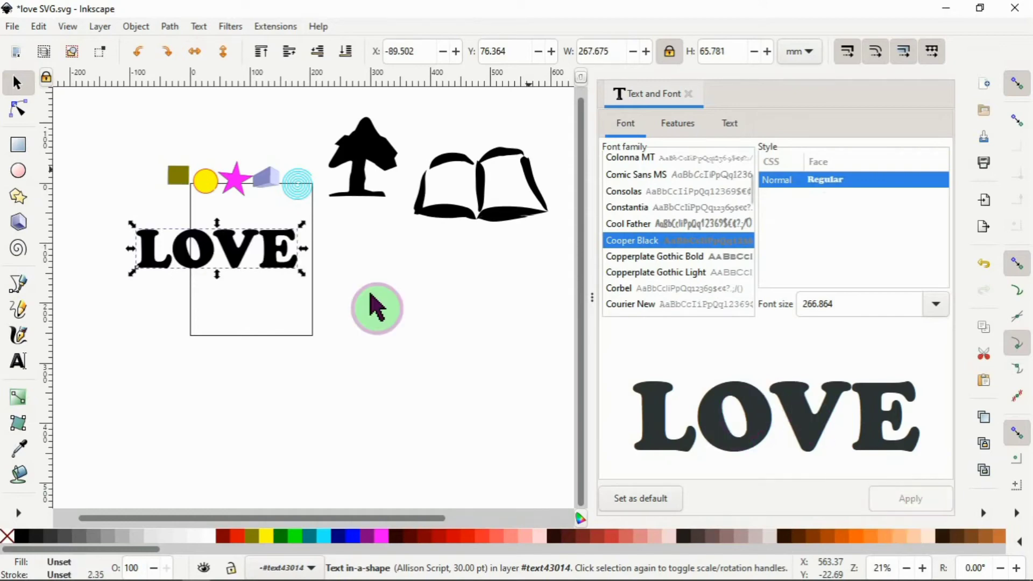
{"action": "left_click", "coordinate": [690, 94]}
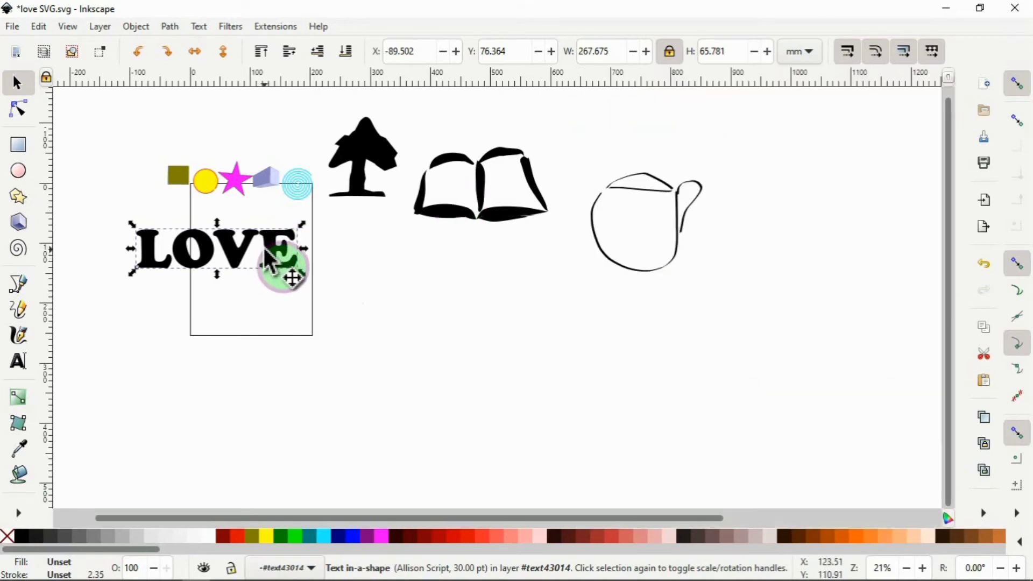
Step: Fill the LOVE text with bright red
{"action": "left_click", "coordinate": [415, 537]}
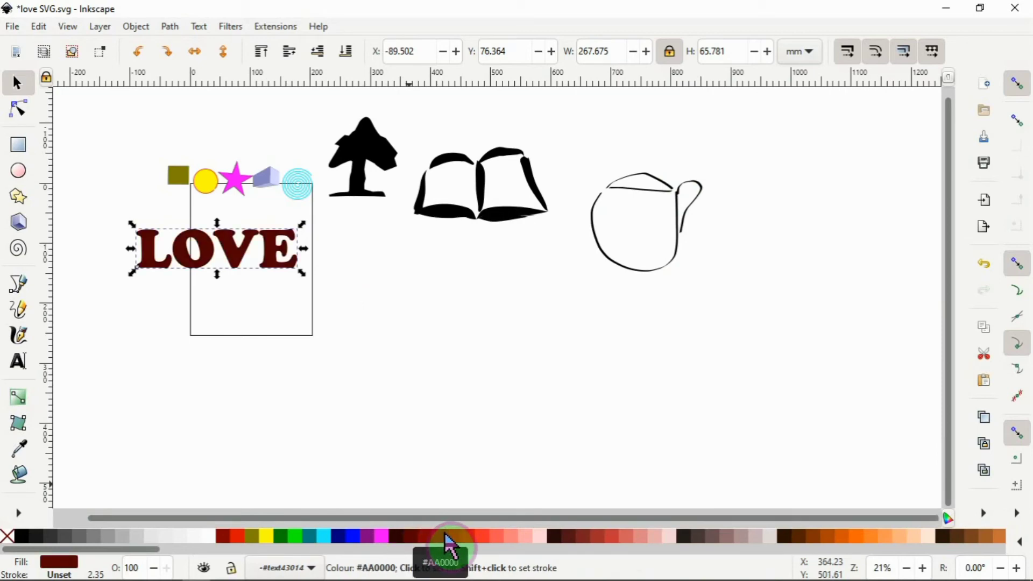
{"action": "left_click", "coordinate": [469, 536]}
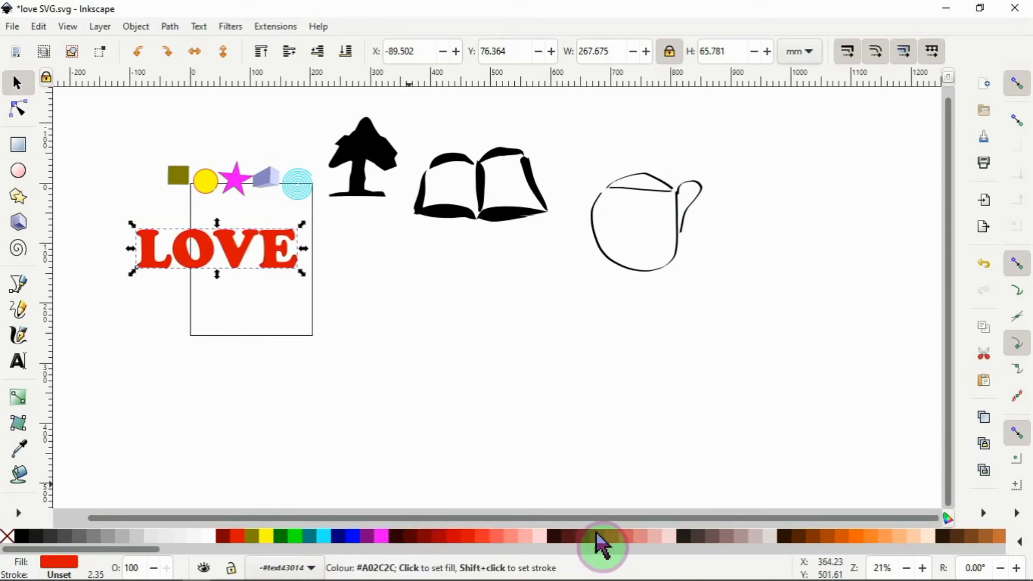
Step: Add a black outline to the red LOVE text
{"action": "scroll", "coordinate": [336, 339], "scroll_direction": "up", "scroll_amount": 2}
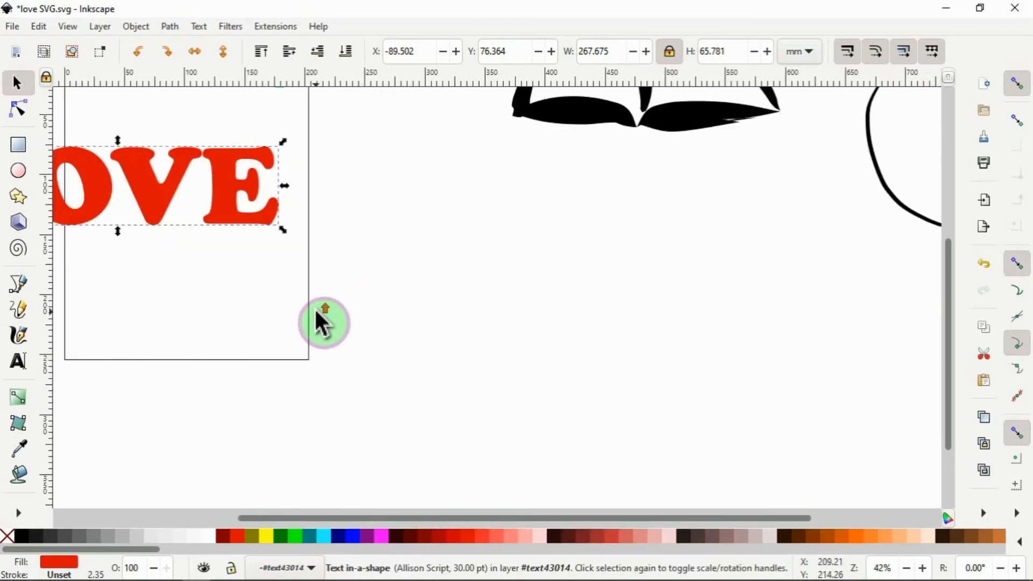
{"action": "scroll", "coordinate": [322, 326], "scroll_direction": "up", "scroll_amount": 4}
{"action": "scroll", "coordinate": [322, 355], "scroll_direction": "left", "scroll_amount": 5}
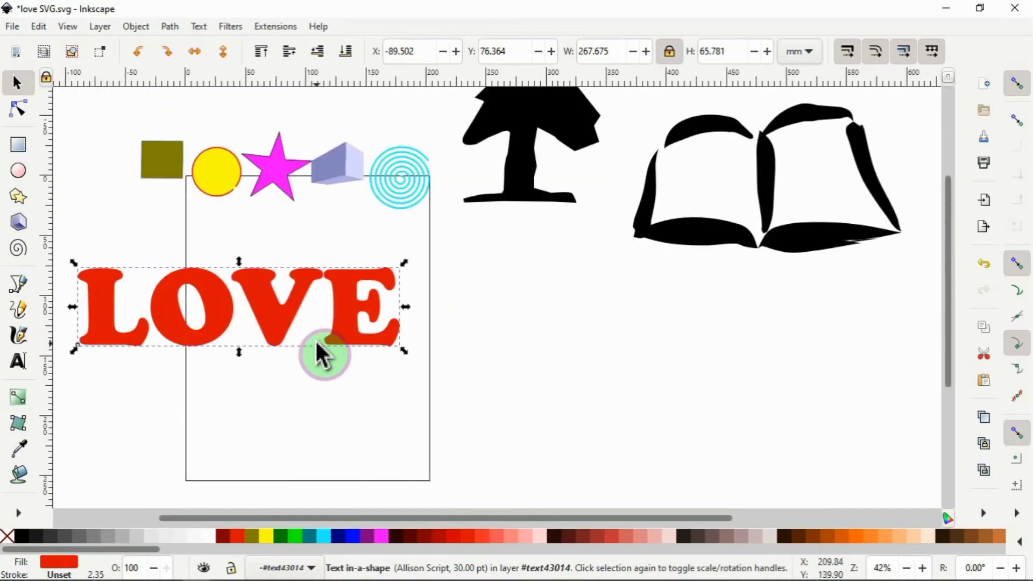
{"action": "left_click", "coordinate": [23, 538], "text": "shift"}
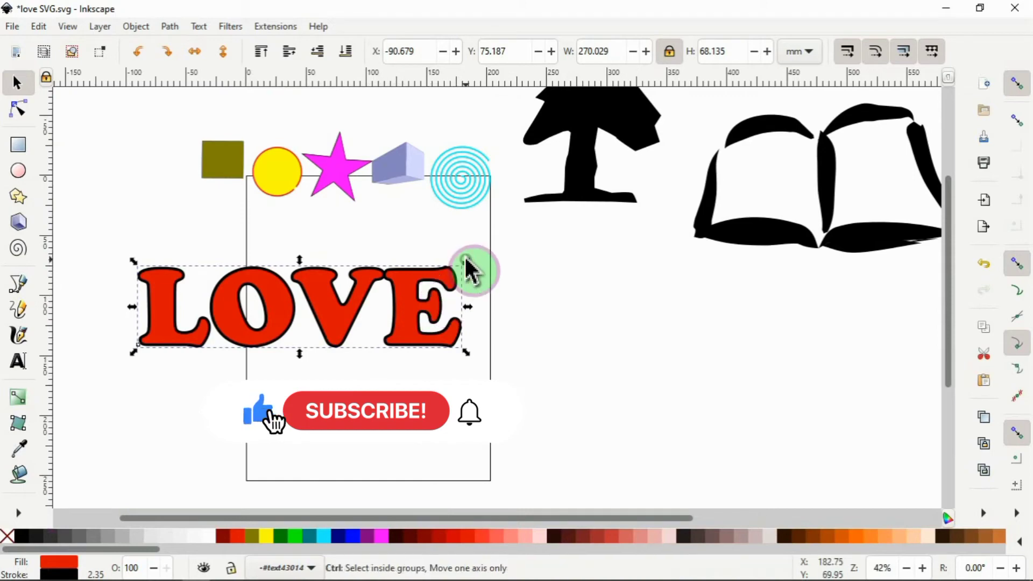
Step: Scale the LOVE text to about 190 × 48 mm and move it within the page's width
{"action": "left_click_drag", "start_coordinate": [466, 260], "coordinate": [413, 283]}
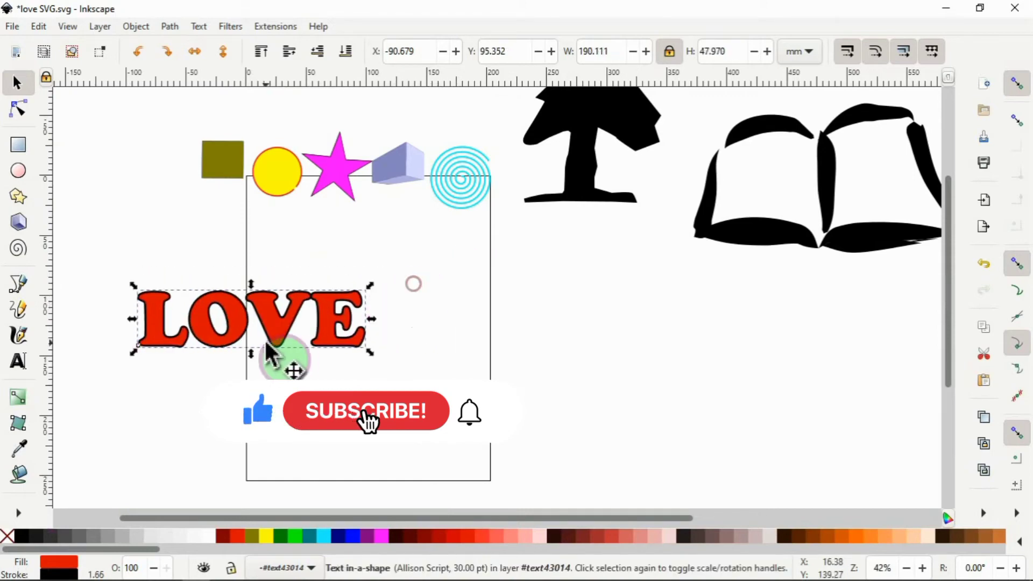
{"action": "left_click_drag", "start_coordinate": [286, 321], "coordinate": [392, 297]}
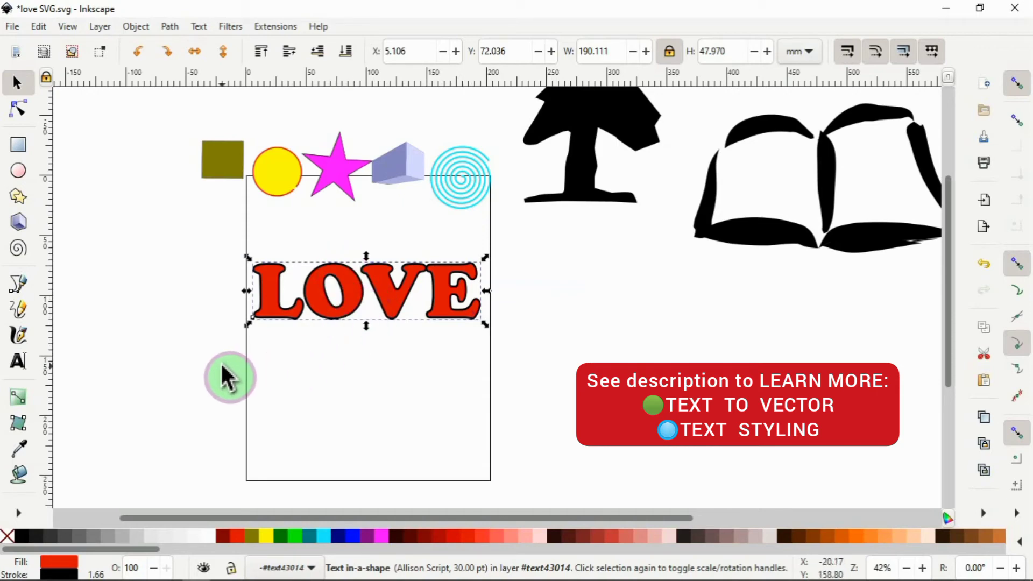
Step: Apply a linear gradient to the LOVE text, fading red to transparent from the top of the L to a point below the letters
{"action": "left_click", "coordinate": [25, 408]}
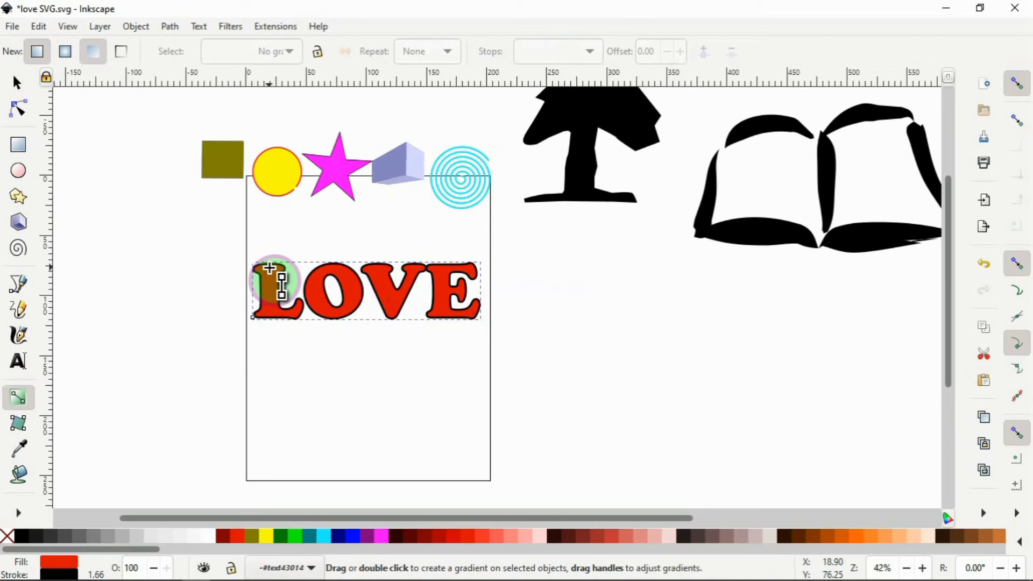
{"action": "left_click_drag", "start_coordinate": [269, 269], "coordinate": [274, 305]}
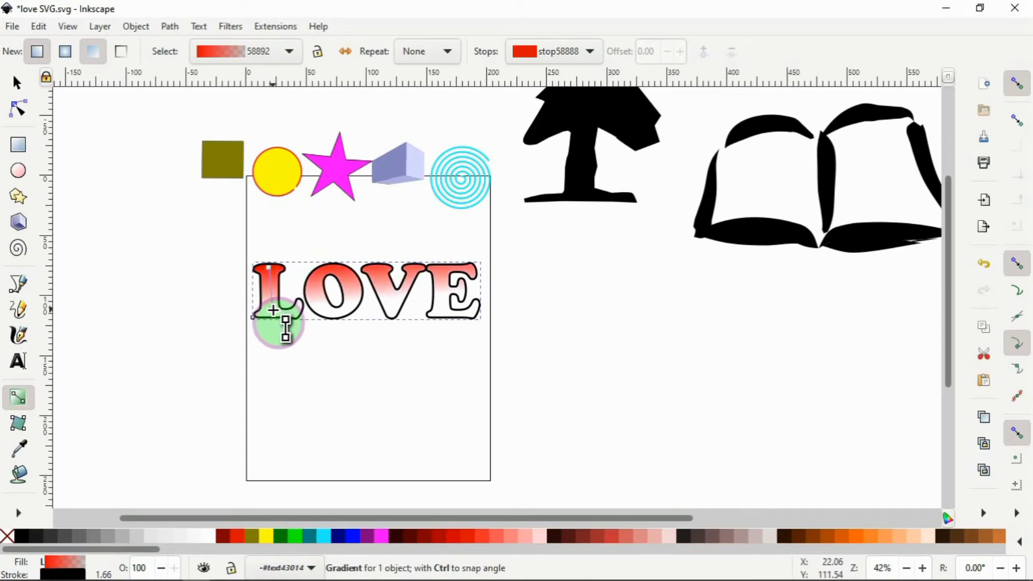
{"action": "left_click_drag", "start_coordinate": [273, 311], "coordinate": [484, 297]}
{"action": "mouse_move", "coordinate": [275, 354]}
{"action": "left_mouse_down"}
{"action": "mouse_move", "coordinate": [278, 328]}
{"action": "mouse_move", "coordinate": [308, 328]}
{"action": "mouse_move", "coordinate": [282, 352]}
{"action": "left_mouse_up"}
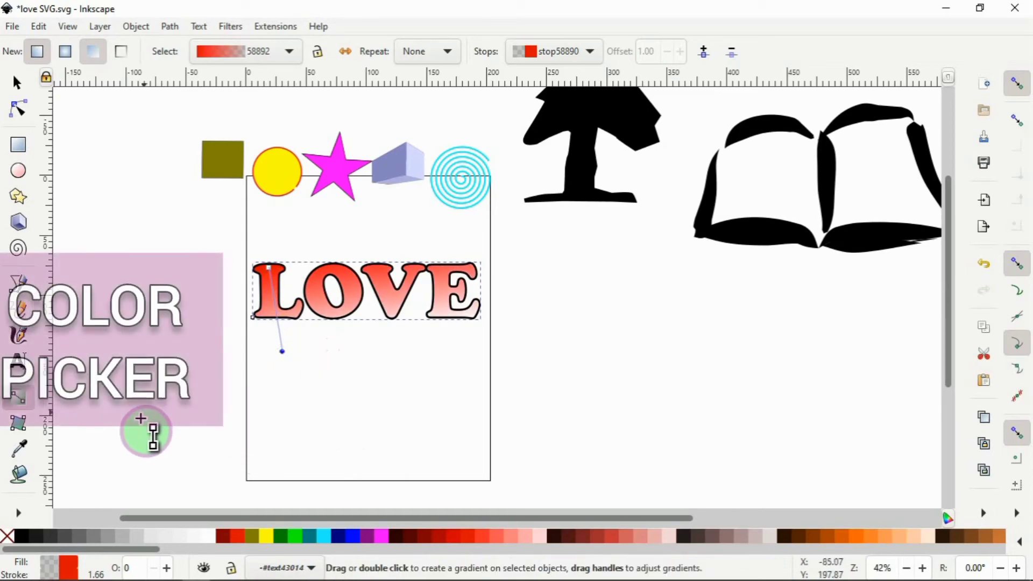
Step: Recolour the end of the LOVE gradient with yellow picked from the circle, and finally with magenta picked from the star
{"action": "left_click", "coordinate": [17, 452]}
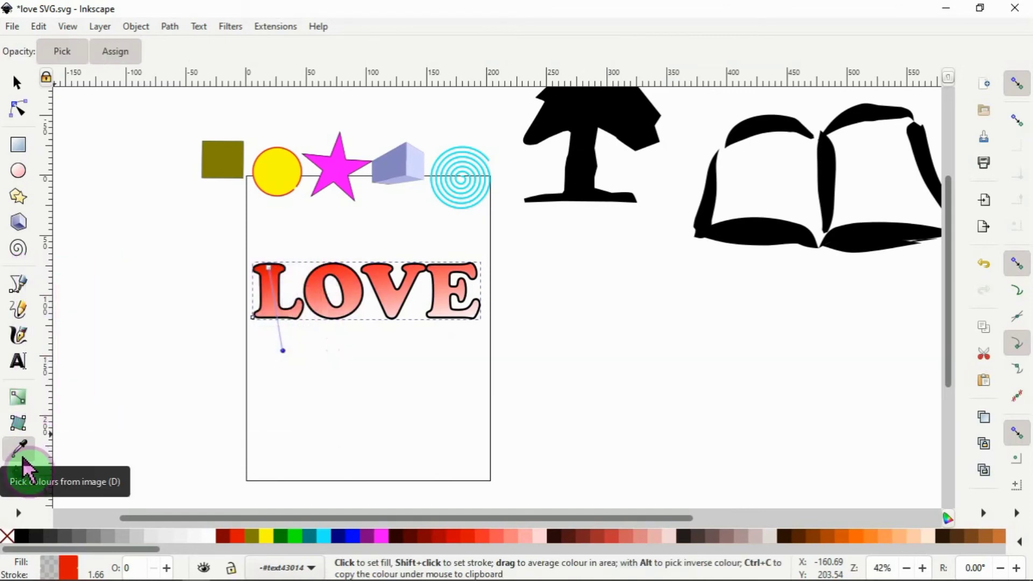
{"action": "left_click", "coordinate": [24, 84]}
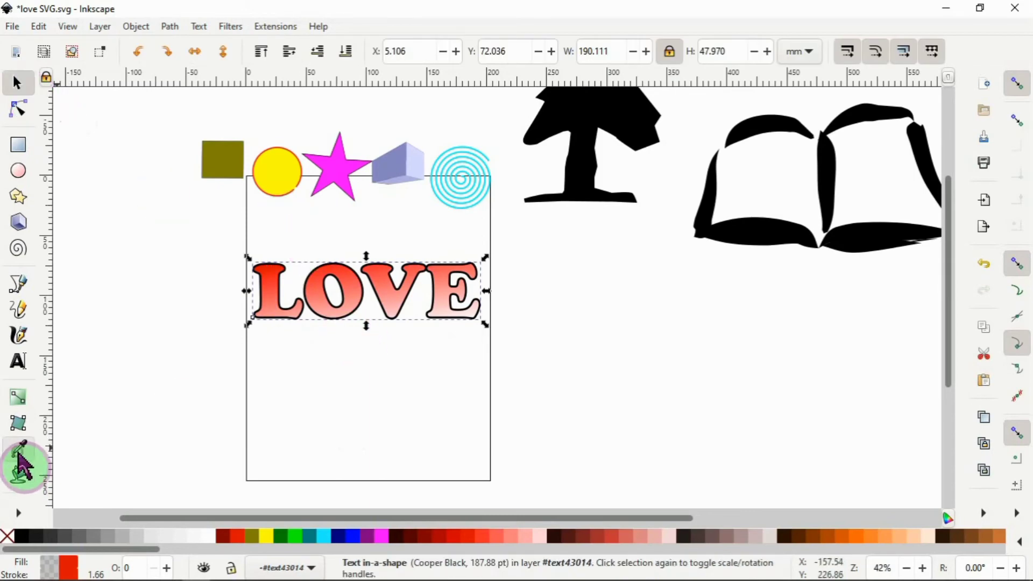
{"action": "left_click", "coordinate": [19, 451]}
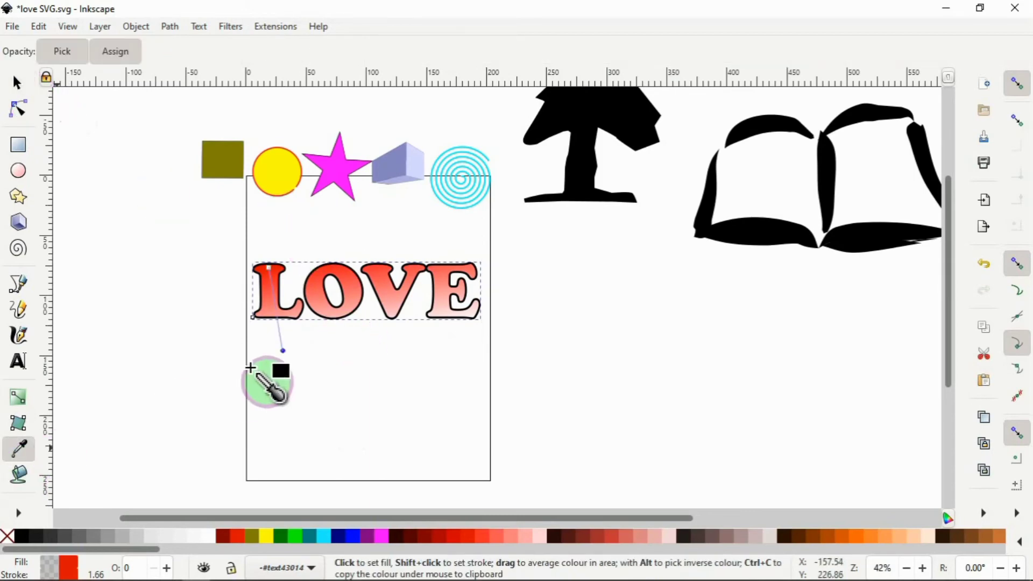
{"action": "left_click", "coordinate": [274, 167]}
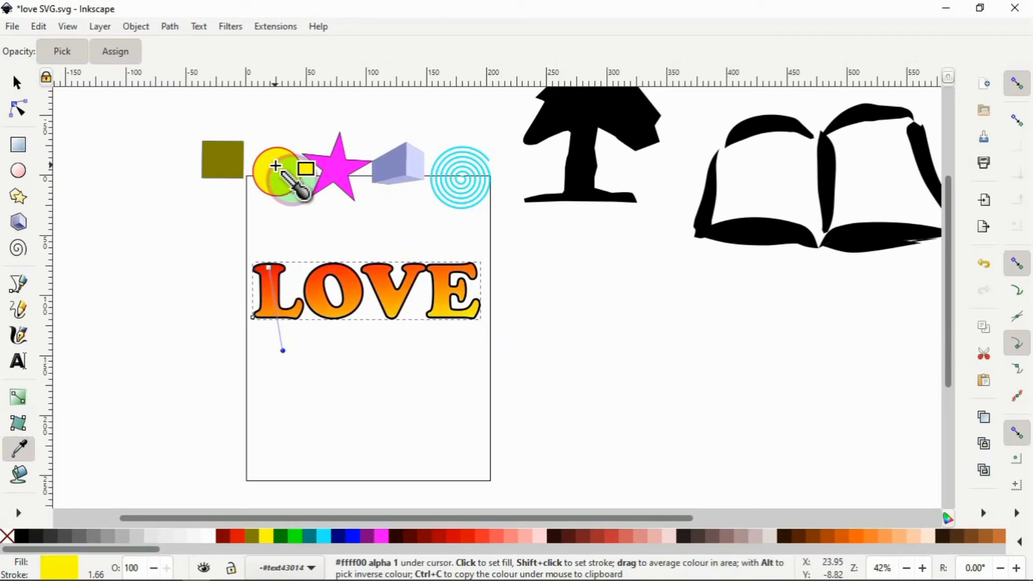
{"action": "left_click", "coordinate": [334, 164]}
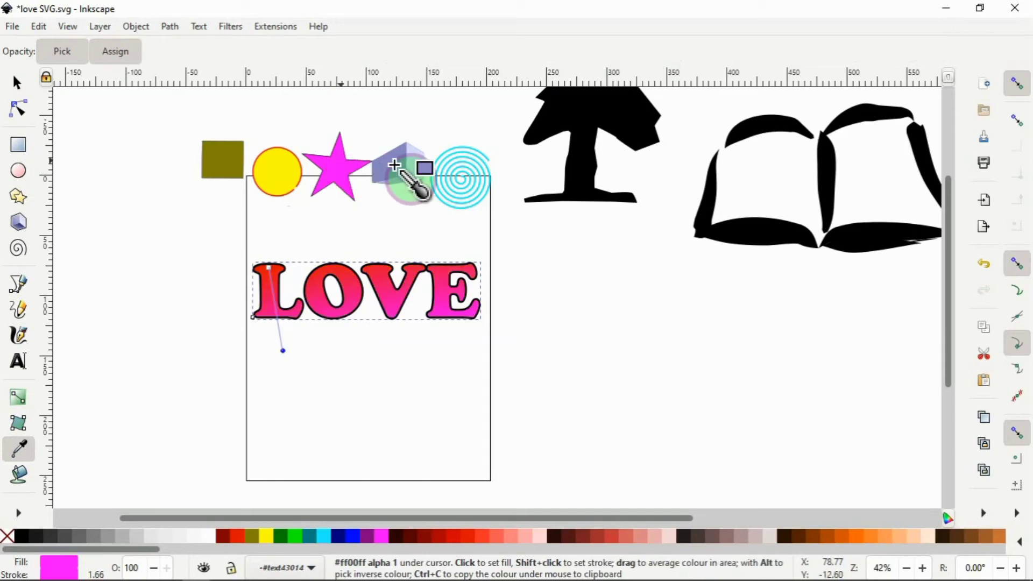
{"action": "left_click", "coordinate": [18, 88]}
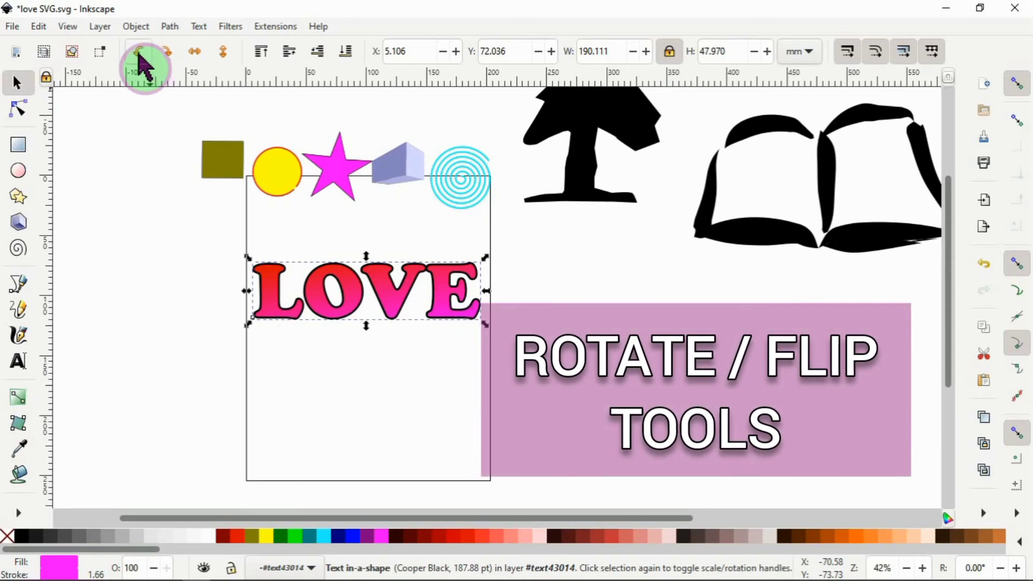
Step: Rotate the LOVE text a full turn anticlockwise and a full turn clockwise in 90° increments
{"action": "left_click", "coordinate": [139, 56]}
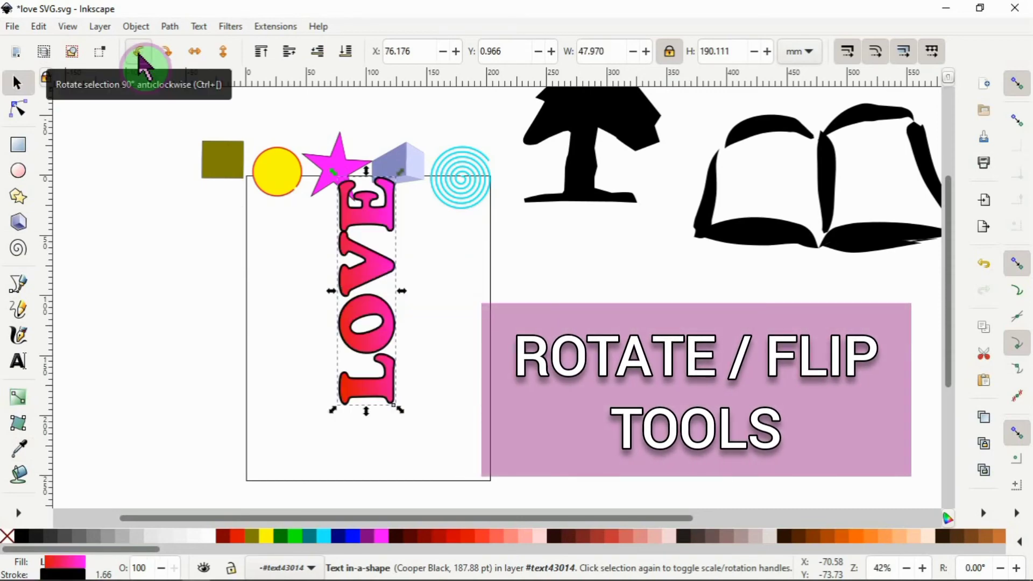
{"action": "left_click", "coordinate": [139, 56]}
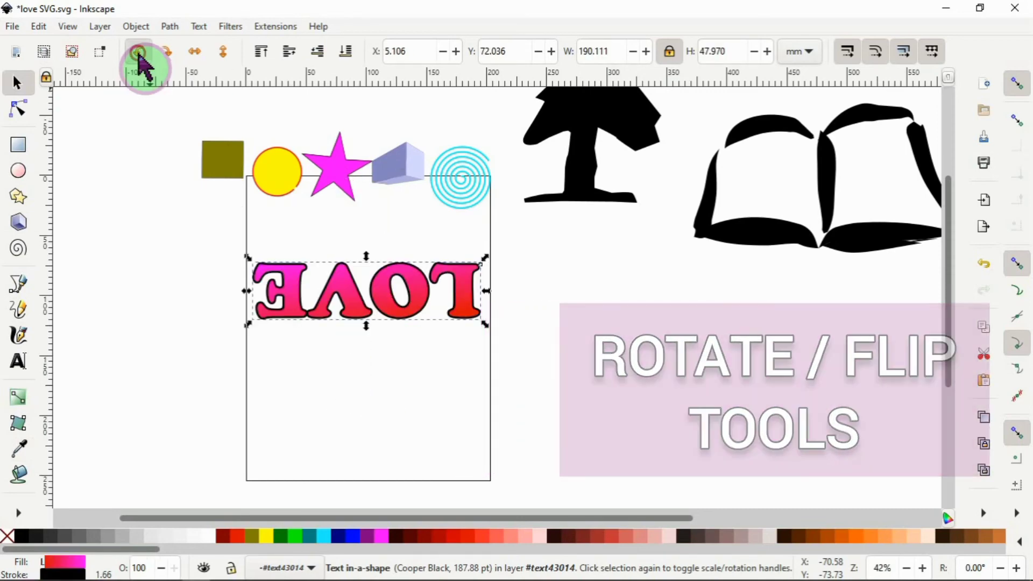
{"action": "left_click", "coordinate": [141, 60]}
{"action": "left_click", "coordinate": [139, 58]}
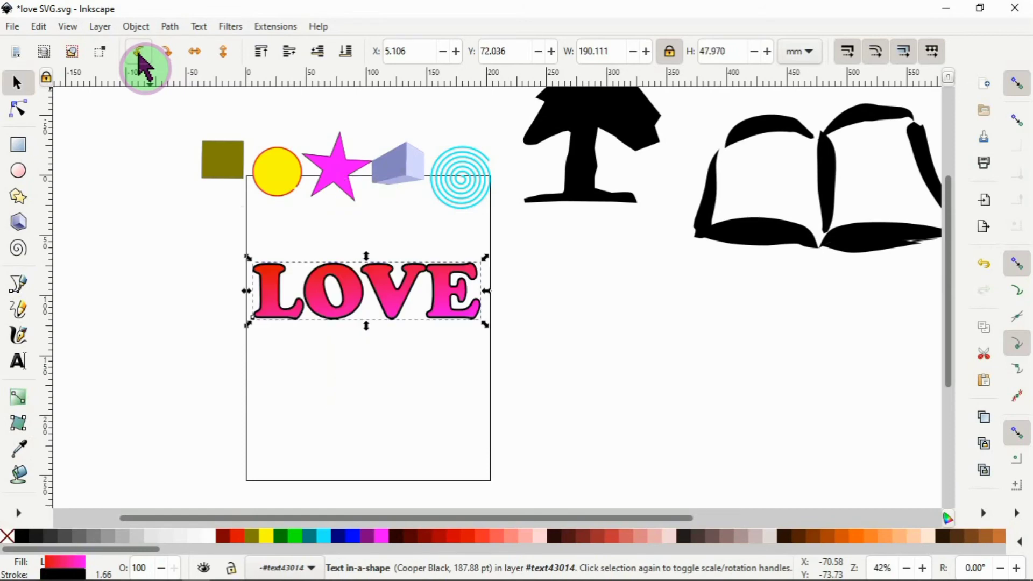
{"action": "left_click", "coordinate": [171, 55]}
{"action": "left_click", "coordinate": [171, 54]}
{"action": "left_click", "coordinate": [171, 55]}
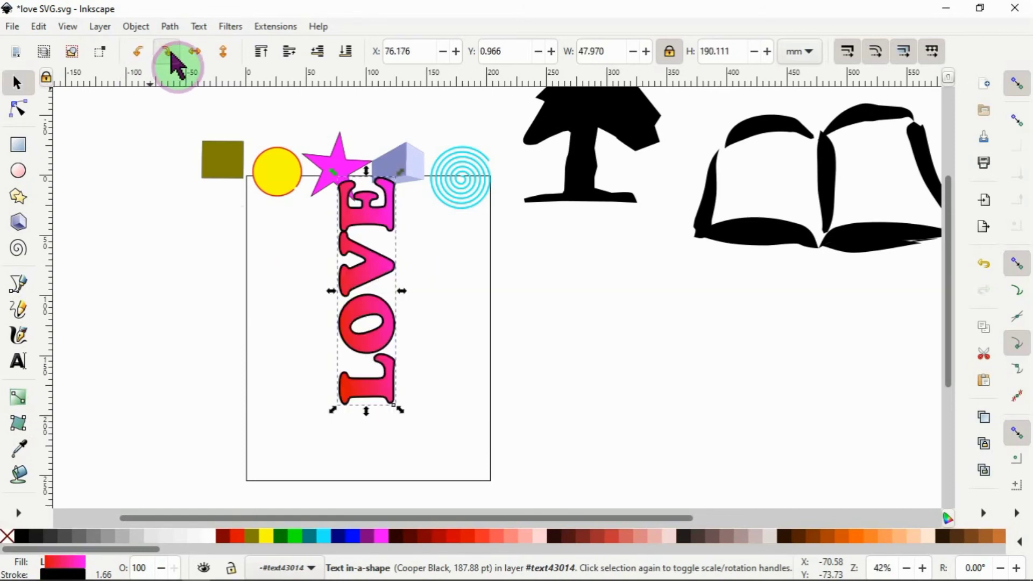
{"action": "left_click", "coordinate": [171, 55]}
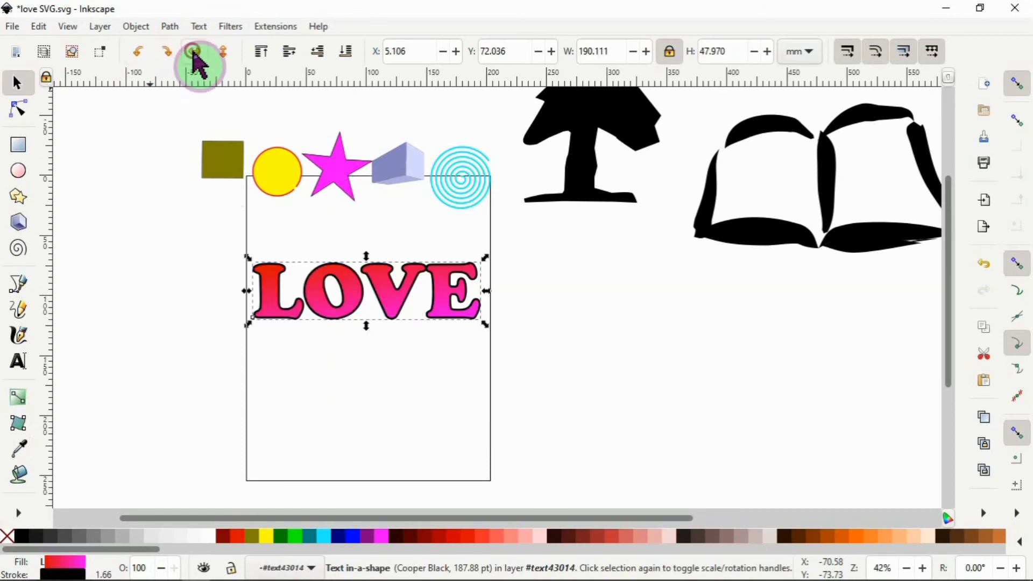
Step: Flip the LOVE text horizontally and vertically, restoring its upright orientation each time
{"action": "left_click", "coordinate": [195, 52]}
{"action": "left_click", "coordinate": [195, 53]}
{"action": "left_click", "coordinate": [227, 54]}
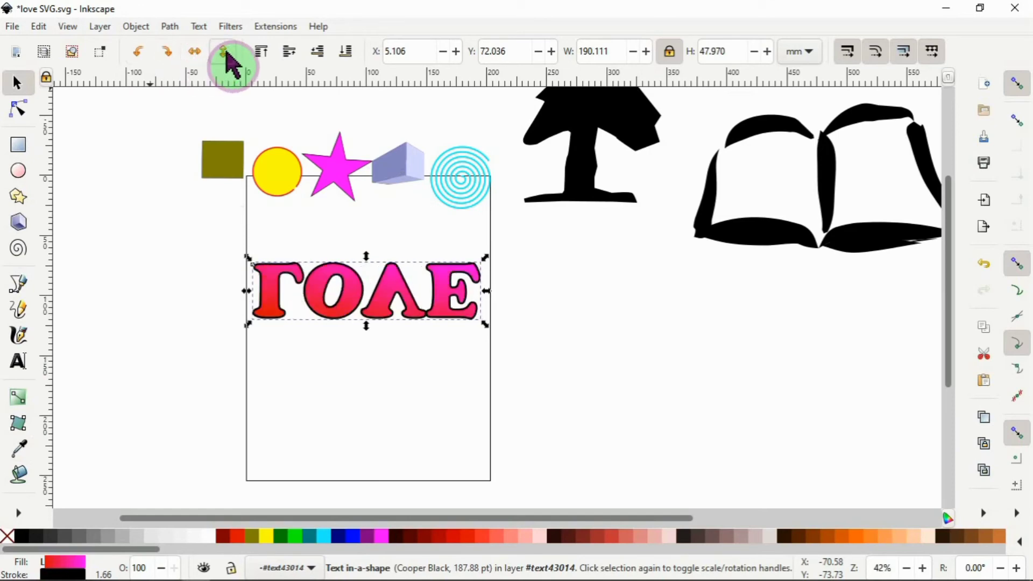
{"action": "left_click", "coordinate": [226, 54]}
{"action": "left_click", "coordinate": [227, 54]}
{"action": "left_click", "coordinate": [227, 54]}
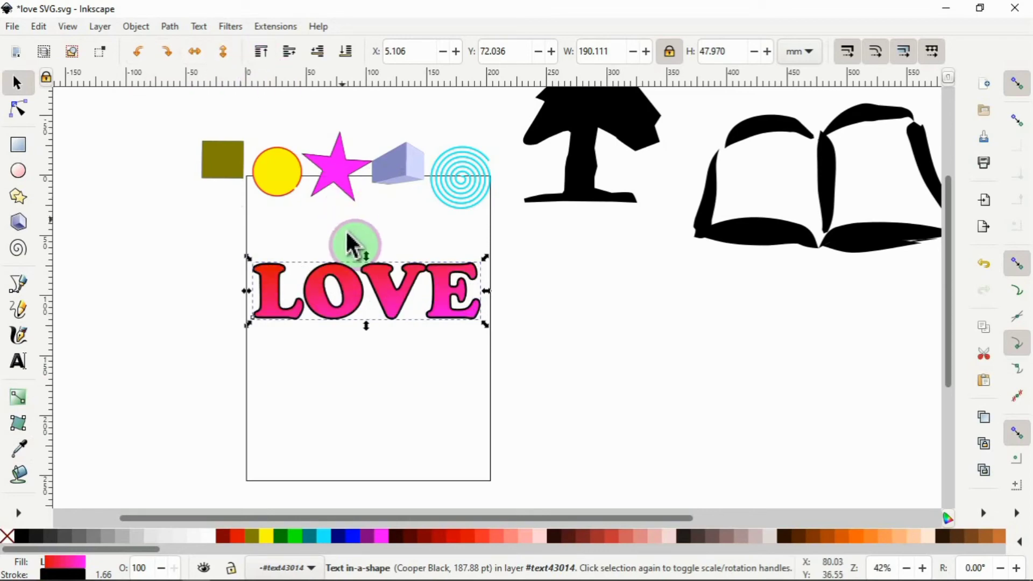
Step: Move the LOVE text lower on the page and arrange the square, circle, star and 3D box along its upper edge
{"action": "left_click_drag", "start_coordinate": [352, 290], "coordinate": [350, 370]}
{"action": "left_click_drag", "start_coordinate": [222, 161], "coordinate": [268, 347]}
{"action": "double_click", "coordinate": [278, 171]}
{"action": "left_click", "coordinate": [18, 83]}
{"action": "left_click_drag", "start_coordinate": [277, 169], "coordinate": [320, 340]}
{"action": "left_click_drag", "start_coordinate": [342, 169], "coordinate": [474, 334]}
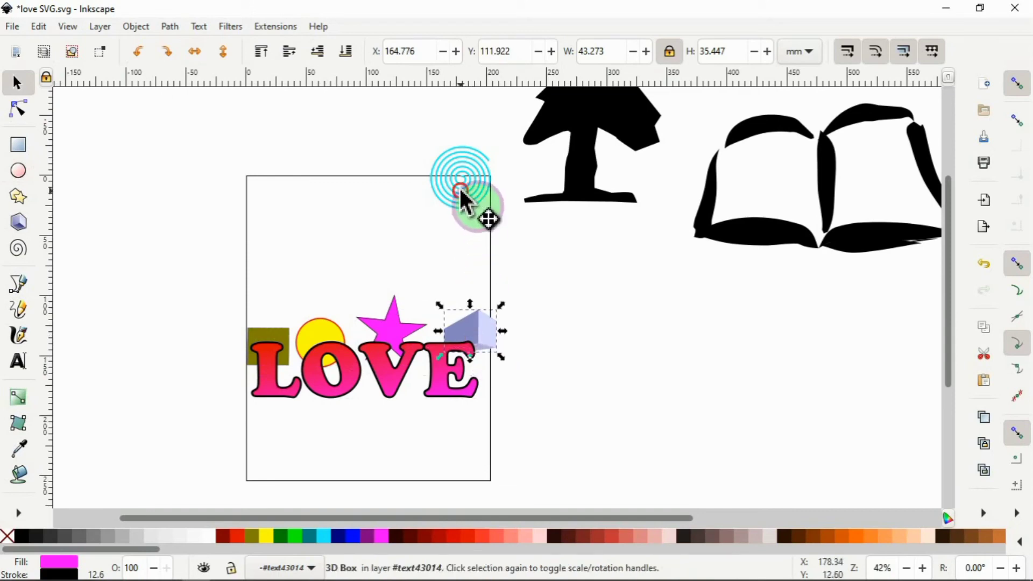
Step: Place the spiral behind the lower part of the V and reposition the LOVE text at about X 5.1, Y 131.3 mm
{"action": "left_click", "coordinate": [460, 186]}
{"action": "left_click_drag", "start_coordinate": [461, 183], "coordinate": [351, 367]}
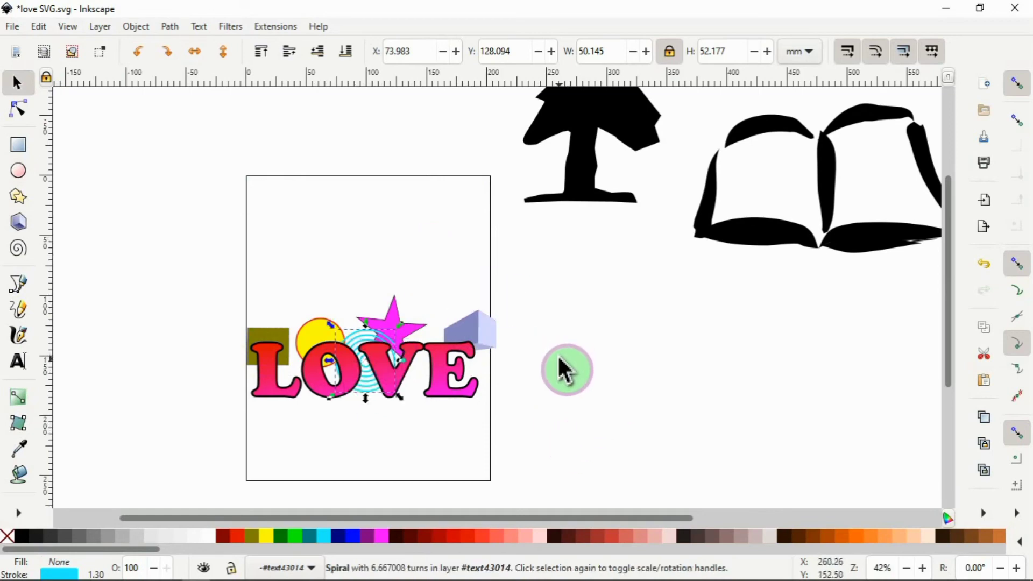
{"action": "left_click_drag", "start_coordinate": [369, 386], "coordinate": [380, 409]}
{"action": "left_click", "coordinate": [364, 383]}
{"action": "left_click", "coordinate": [366, 383]}
{"action": "left_click", "coordinate": [371, 399]}
{"action": "left_click", "coordinate": [390, 336]}
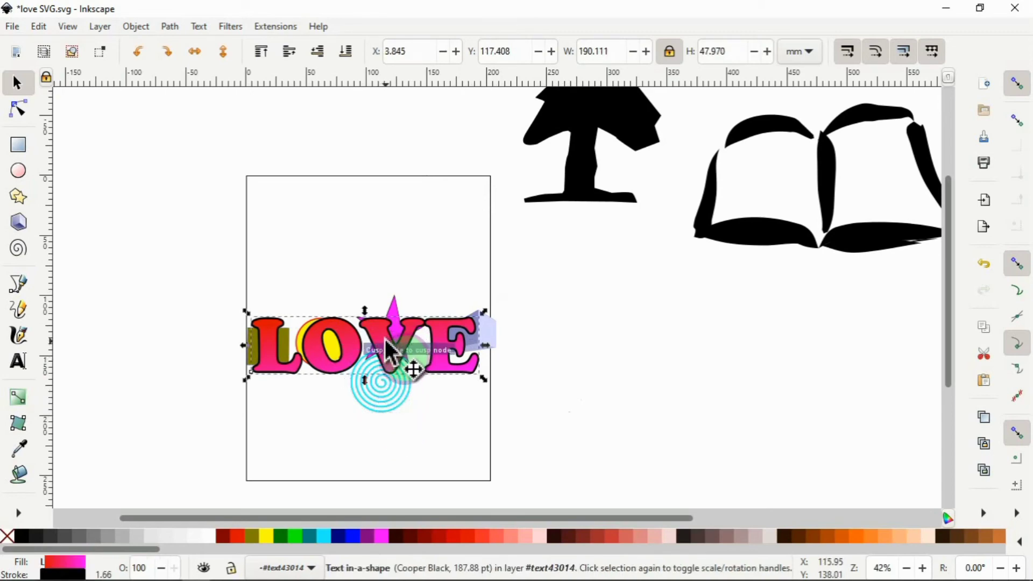
{"action": "left_click_drag", "start_coordinate": [386, 340], "coordinate": [387, 360]}
Step: Lower the LOVE text one step and to the bottom of the stack, and send the square behind it
{"action": "left_click", "coordinate": [322, 54]}
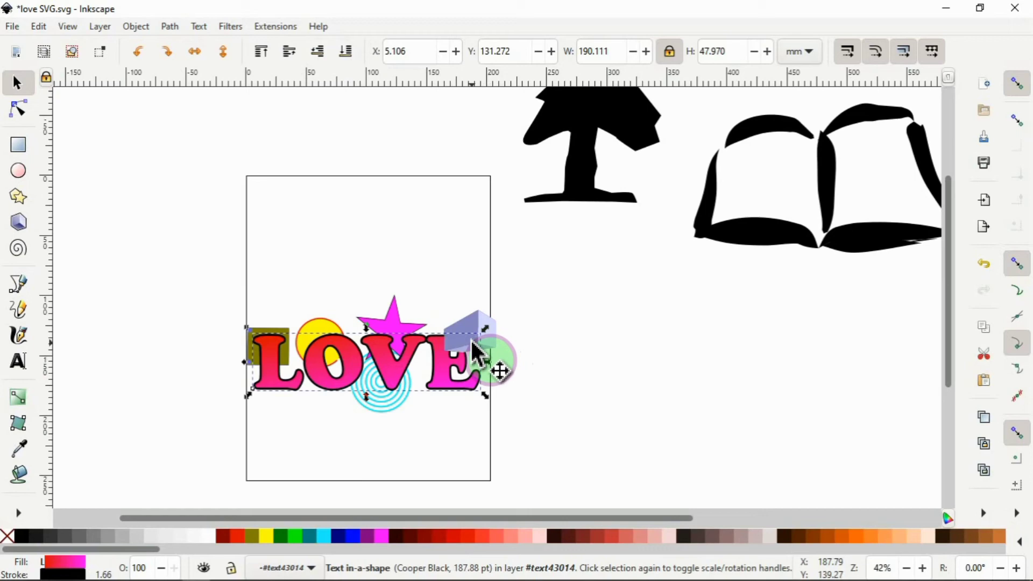
{"action": "left_click", "coordinate": [350, 54]}
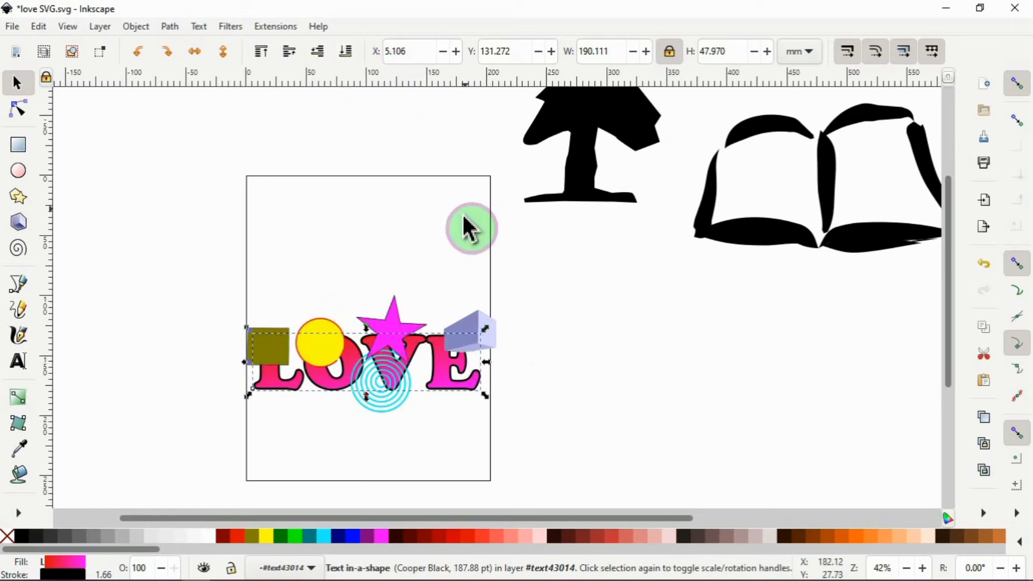
{"action": "left_click", "coordinate": [446, 229]}
{"action": "left_click_drag", "start_coordinate": [385, 387], "coordinate": [281, 295]}
{"action": "left_click", "coordinate": [273, 342]}
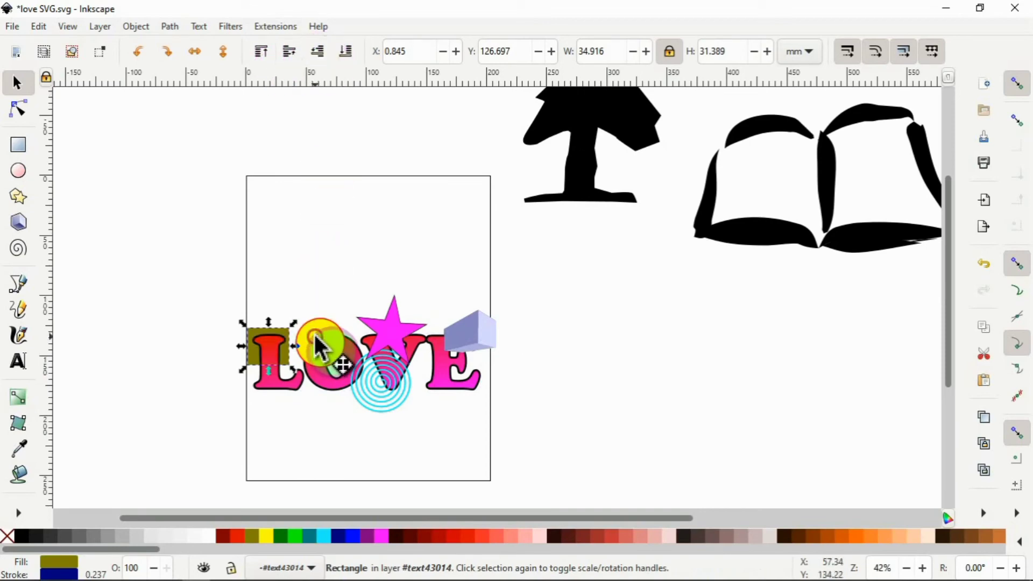
Step: Raise the LOVE text to the top of the stack and scale it down proportionally to fit within the page width
{"action": "left_click", "coordinate": [319, 346]}
{"action": "left_click", "coordinate": [331, 391]}
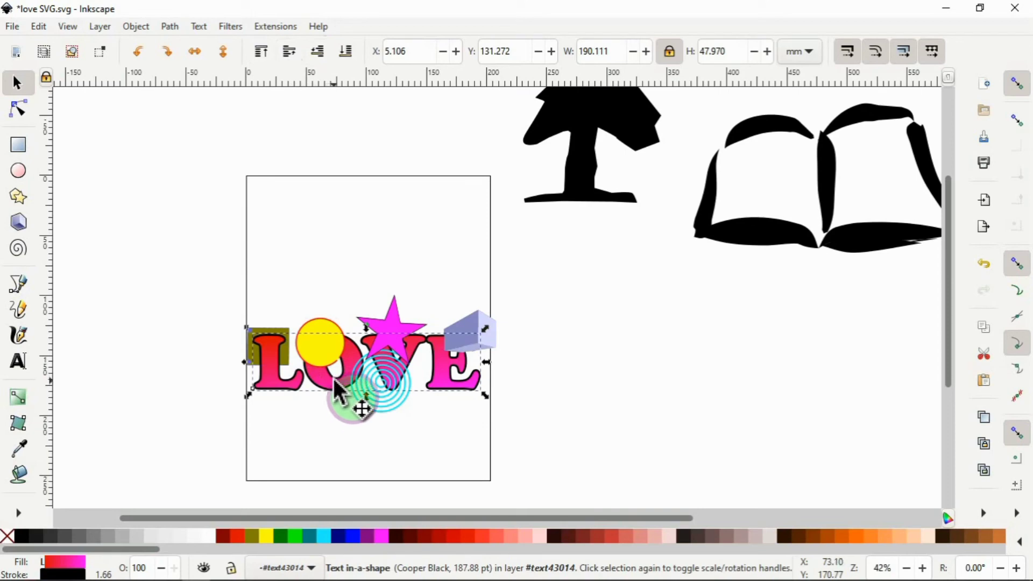
{"action": "left_click", "coordinate": [261, 52]}
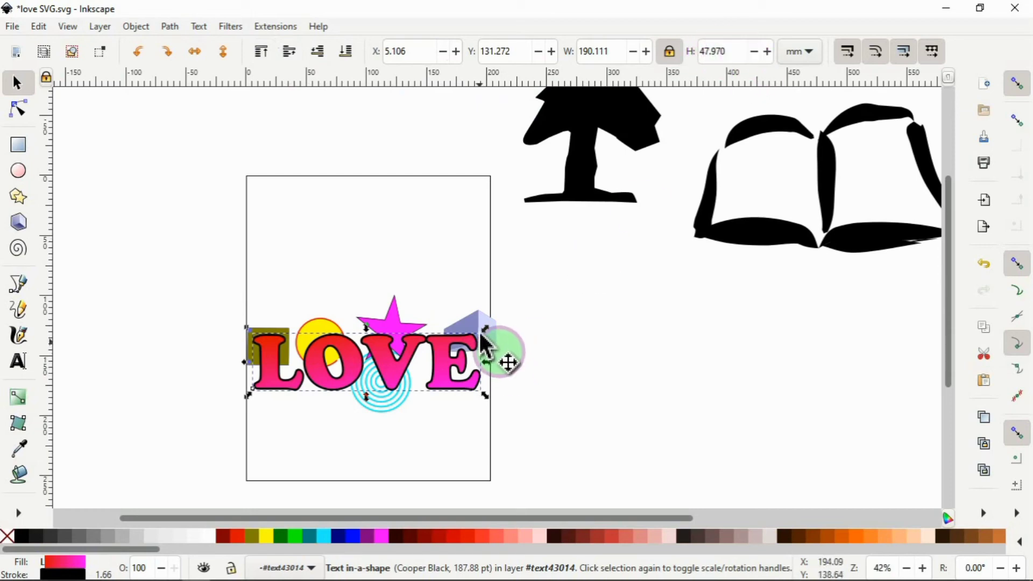
{"action": "left_click_drag", "start_coordinate": [486, 336], "coordinate": [533, 293]}
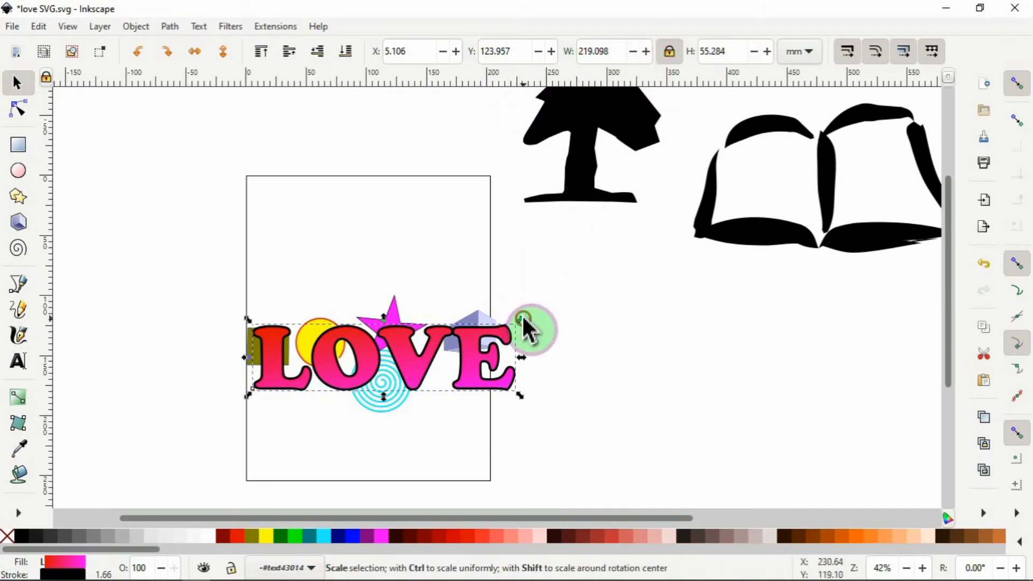
{"action": "mouse_move", "coordinate": [524, 319]}
{"action": "left_mouse_down"}
{"action": "mouse_move", "coordinate": [487, 338]}
{"action": "mouse_move", "coordinate": [537, 333]}
{"action": "left_mouse_up"}
Step: Move the book above the LOVE text near the page's left edge and scale it down
{"action": "left_click_drag", "start_coordinate": [726, 226], "coordinate": [245, 299]}
{"action": "left_click_drag", "start_coordinate": [484, 174], "coordinate": [347, 273]}
{"action": "left_click_drag", "start_coordinate": [280, 286], "coordinate": [304, 260]}
Step: Scale the tree down to about 61 × 70 mm and place it beside the book, above the star
{"action": "left_click_drag", "start_coordinate": [587, 118], "coordinate": [586, 214]}
{"action": "left_click_drag", "start_coordinate": [664, 134], "coordinate": [600, 209]}
{"action": "left_click_drag", "start_coordinate": [561, 250], "coordinate": [413, 255]}
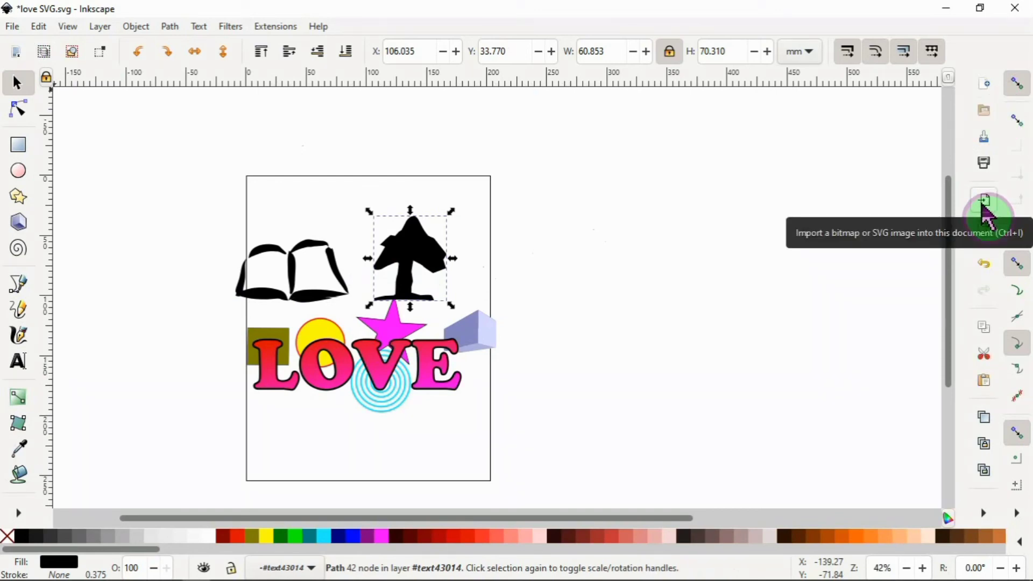
Step: Import the "Logo Design Slider NEW WORD White BG small size" JPG from the Desktop as an embedded image with DPI from file
{"action": "left_click", "coordinate": [13, 28]}
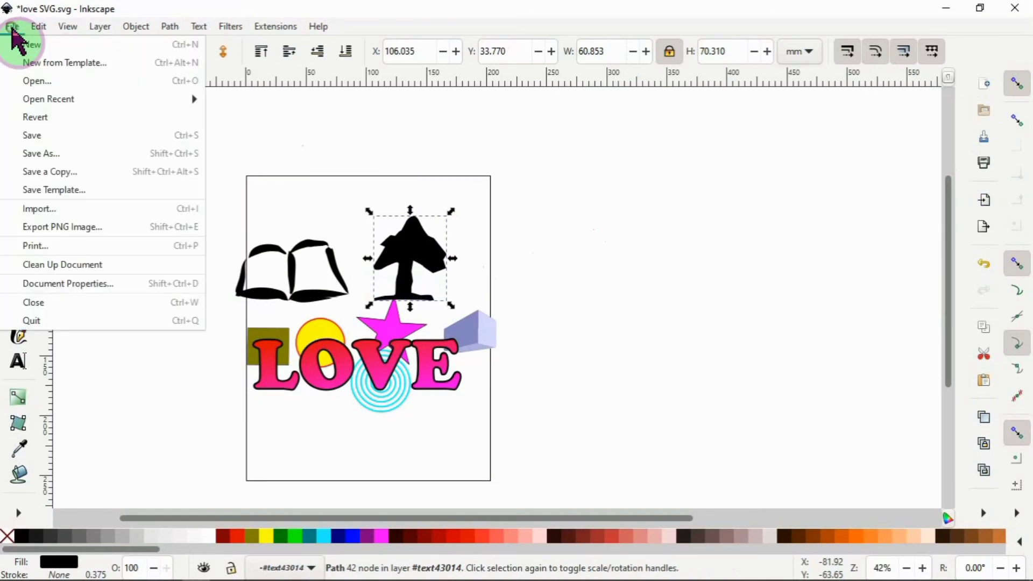
{"action": "left_click", "coordinate": [38, 210]}
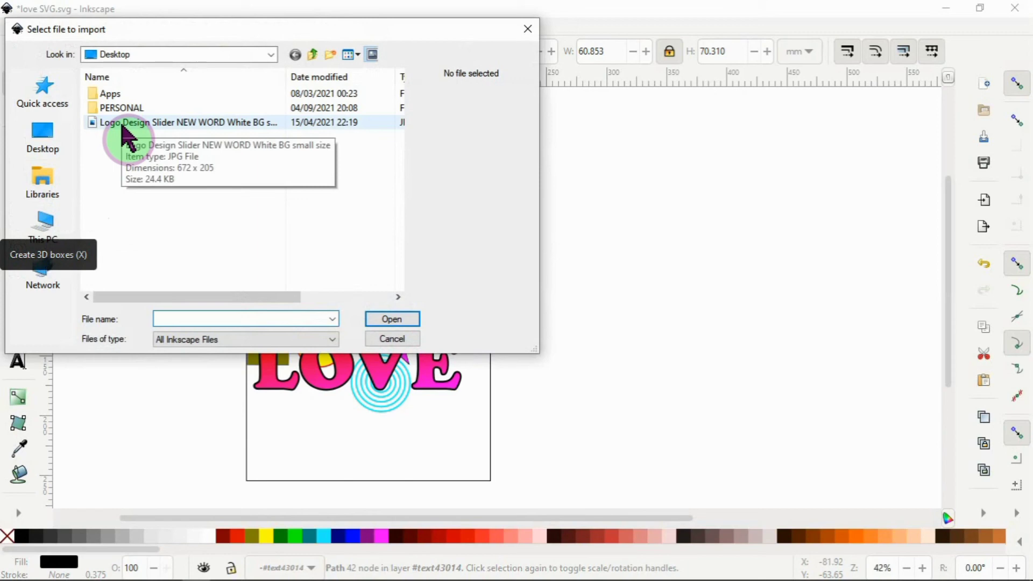
{"action": "left_click", "coordinate": [122, 129]}
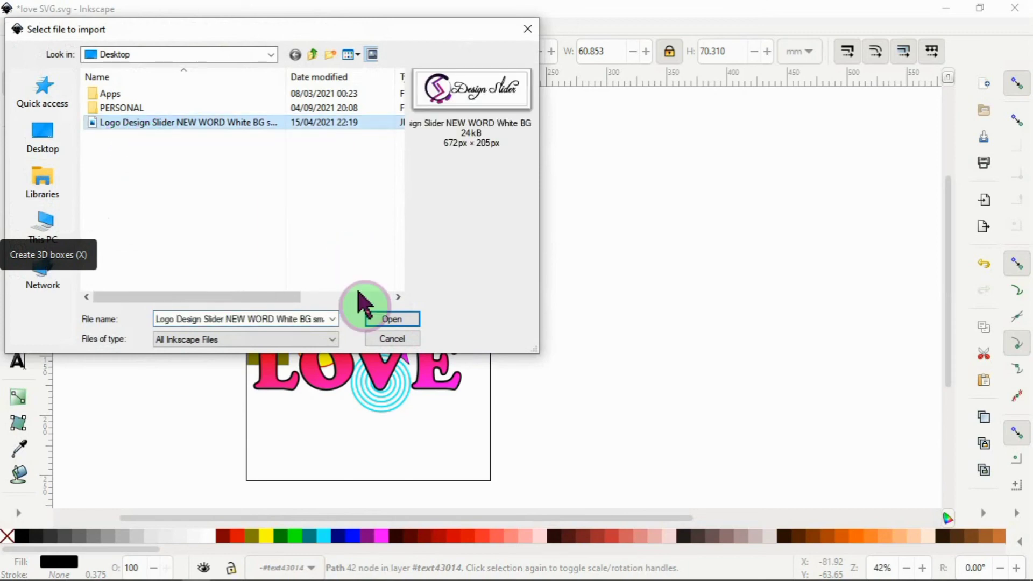
{"action": "left_click", "coordinate": [381, 319]}
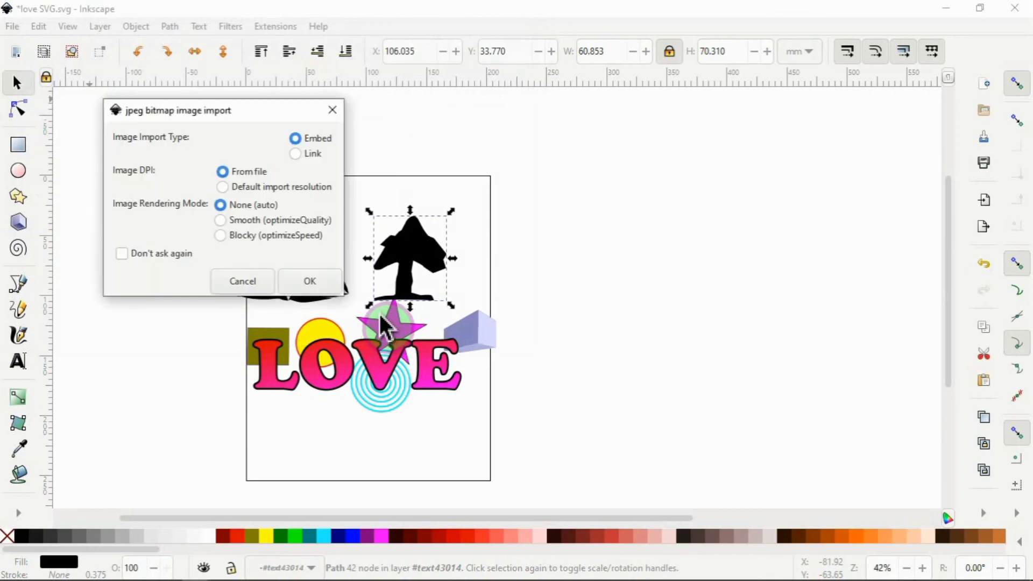
{"action": "left_click", "coordinate": [311, 282]}
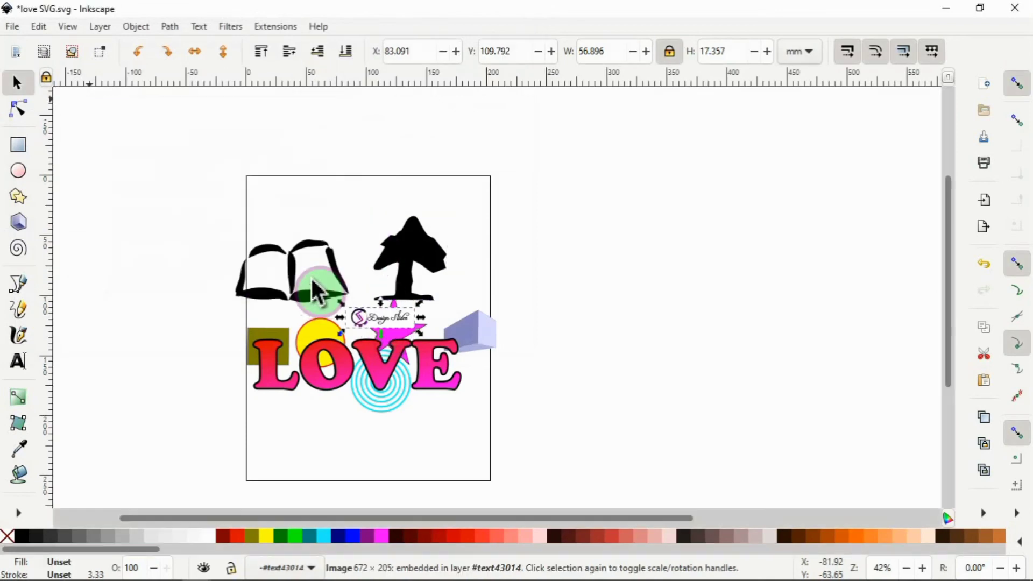
Step: Move the logo below the LOVE text near the page's lower-left corner and scale it up proportionally to about 191 × 58 mm
{"action": "left_click_drag", "start_coordinate": [366, 318], "coordinate": [273, 461]}
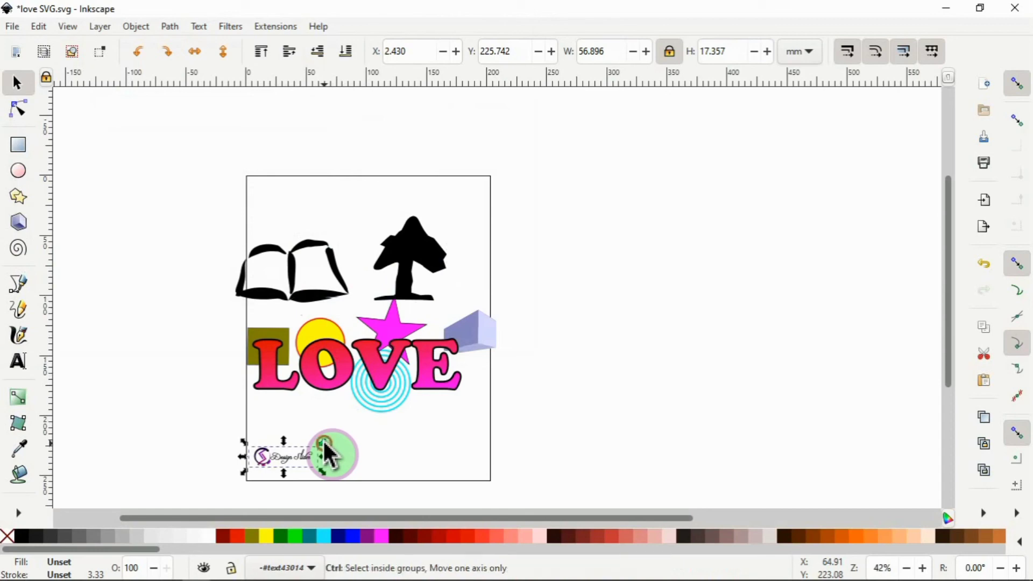
{"action": "left_click_drag", "start_coordinate": [324, 443], "coordinate": [483, 379]}
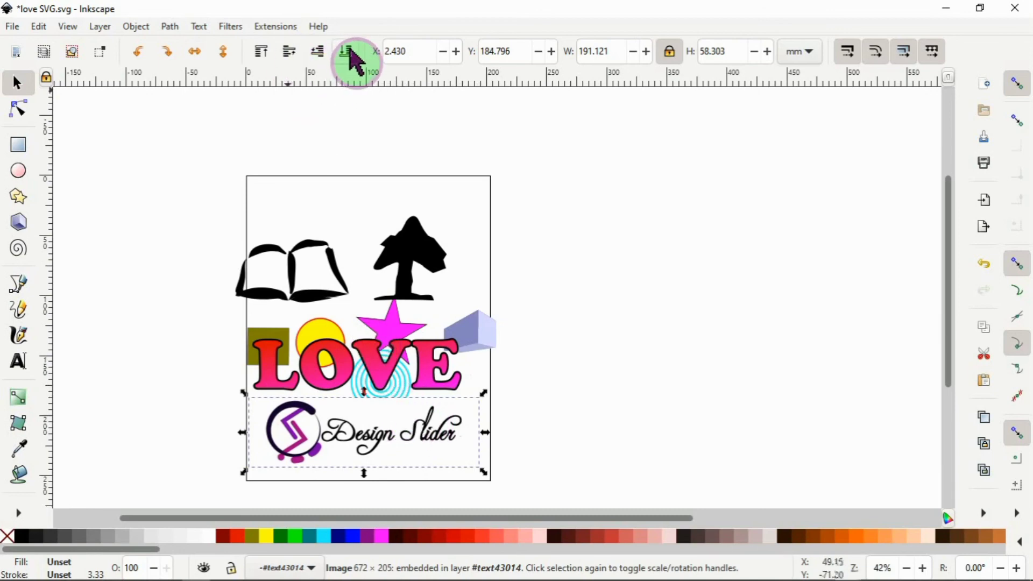
{"action": "left_click", "coordinate": [618, 357]}
Step: Save a copy of the drawing to the Desktop as a Plain SVG file named DEMO SVG
{"action": "left_click", "coordinate": [12, 27]}
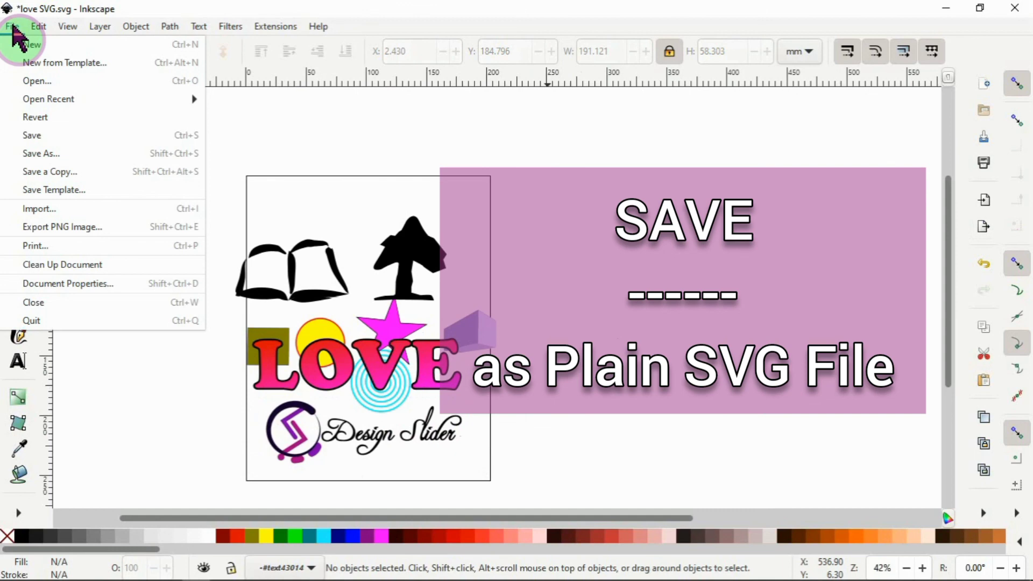
{"action": "left_click", "coordinate": [37, 154]}
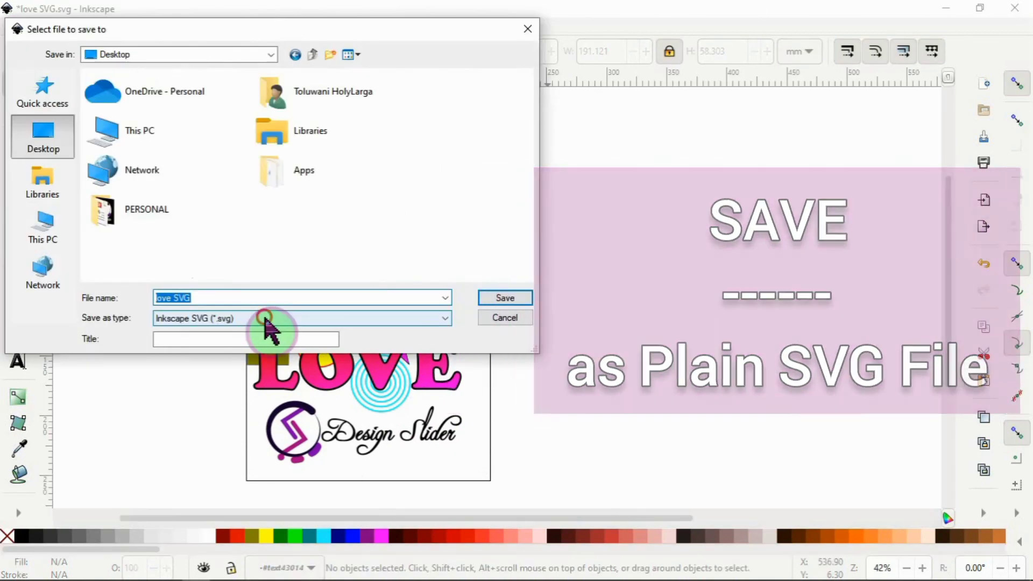
{"action": "left_click", "coordinate": [264, 318]}
{"action": "left_click", "coordinate": [231, 345]}
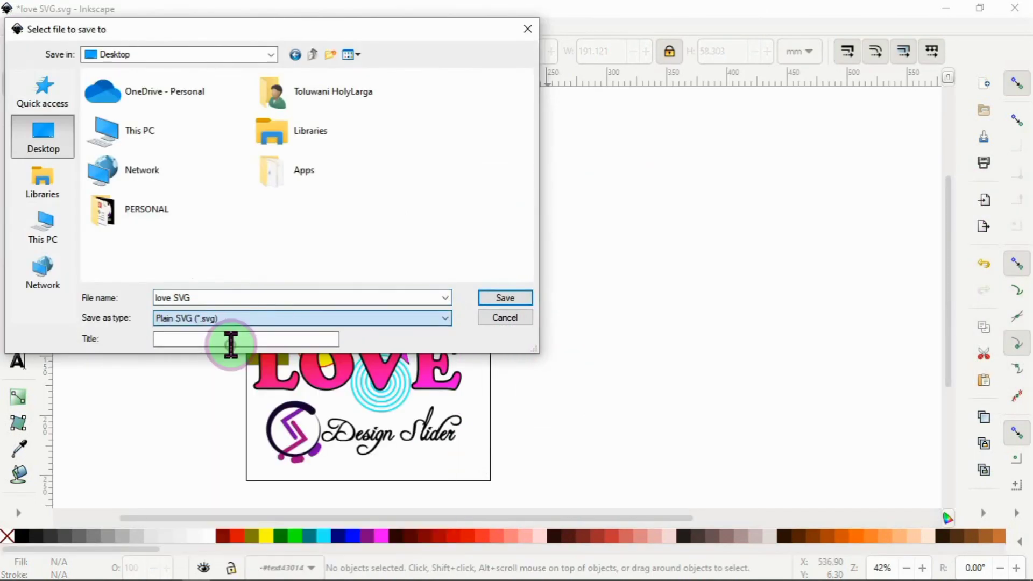
{"action": "left_click", "coordinate": [231, 343]}
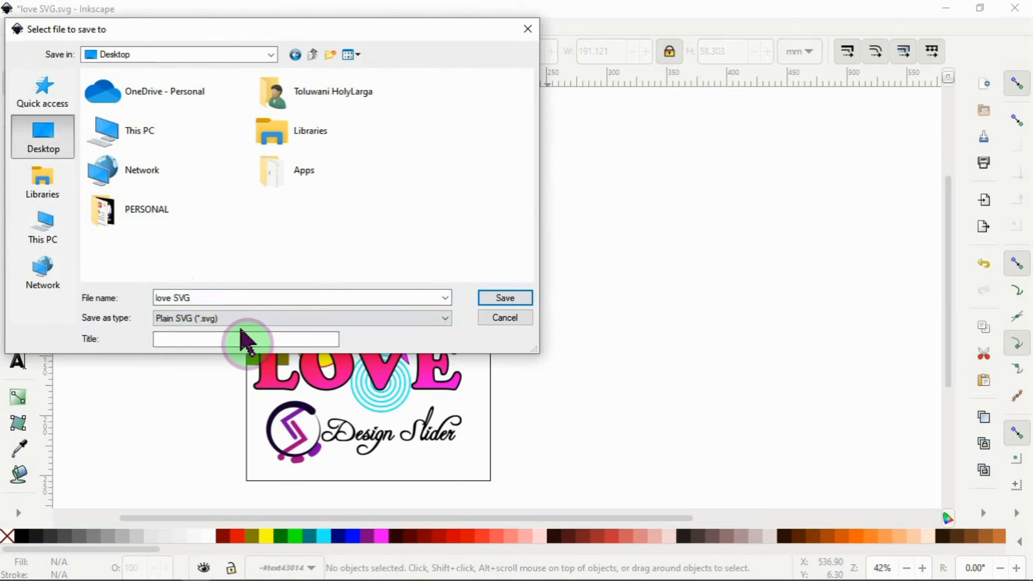
{"action": "left_click", "coordinate": [235, 332]}
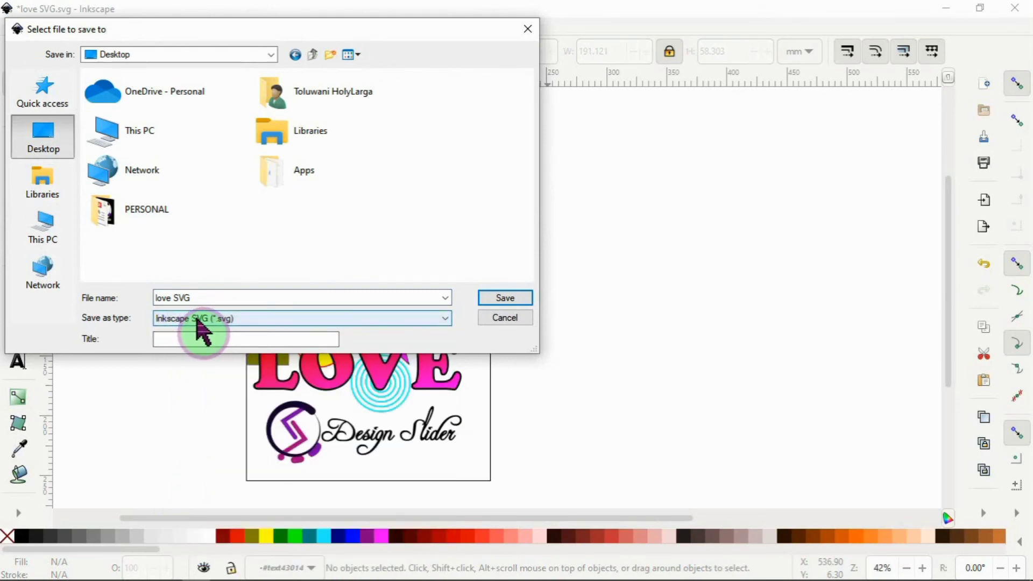
{"action": "left_click", "coordinate": [202, 319]}
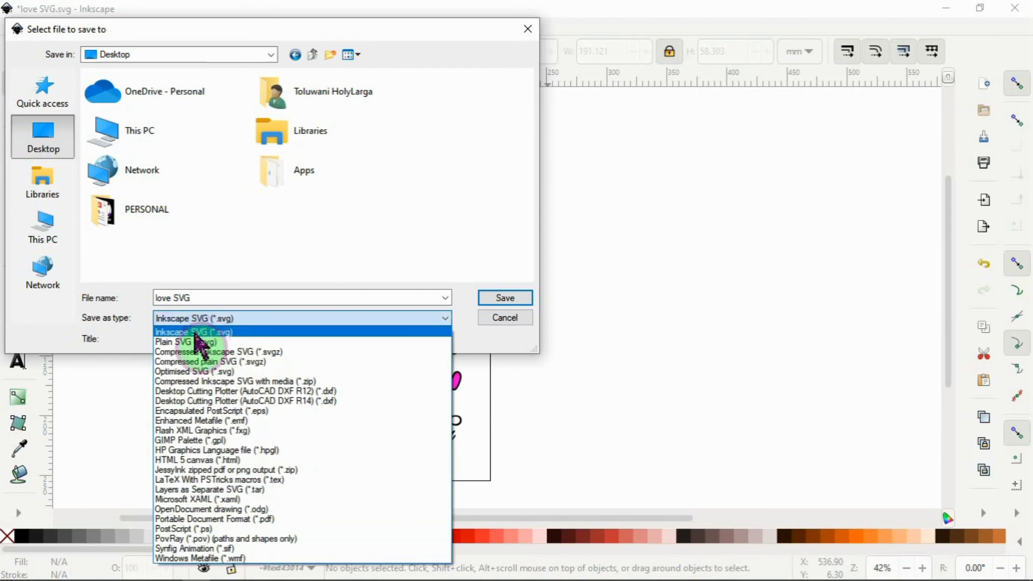
{"action": "left_click", "coordinate": [195, 341]}
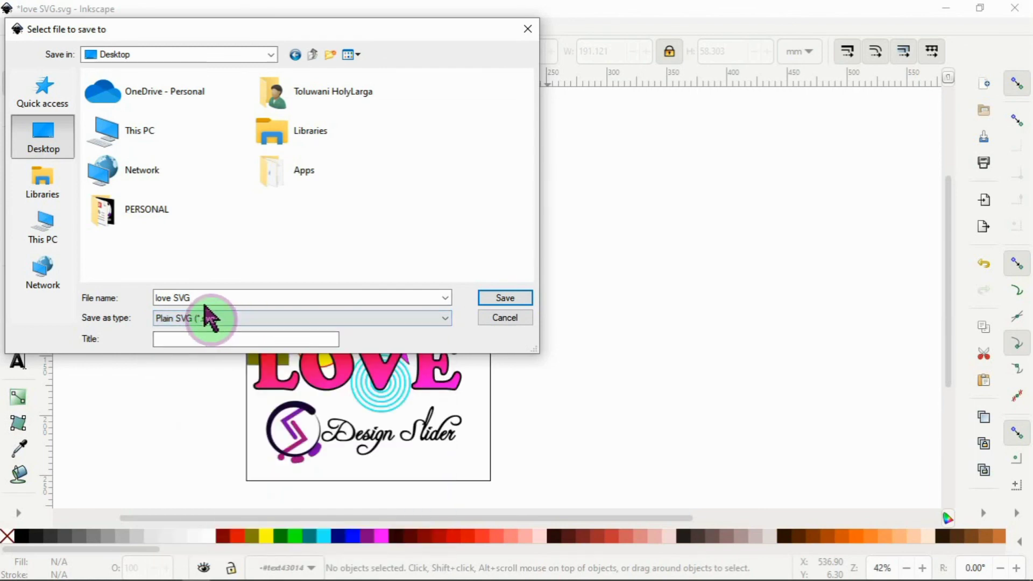
{"action": "left_click", "coordinate": [509, 299]}
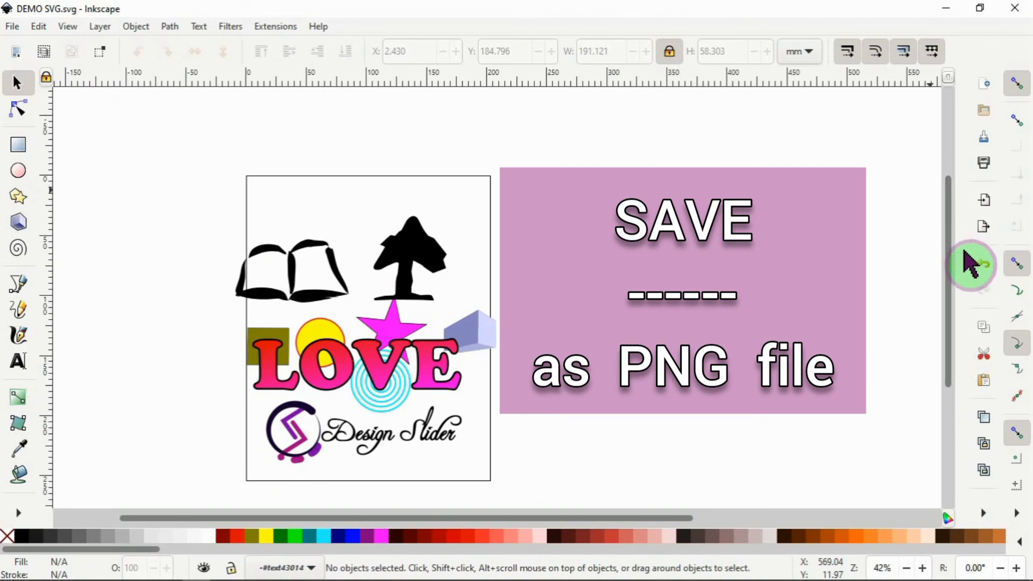
Step: Export only the LOVE text as a 300 dpi PNG named "word love PNG" on the Desktop
{"action": "left_click", "coordinate": [986, 230]}
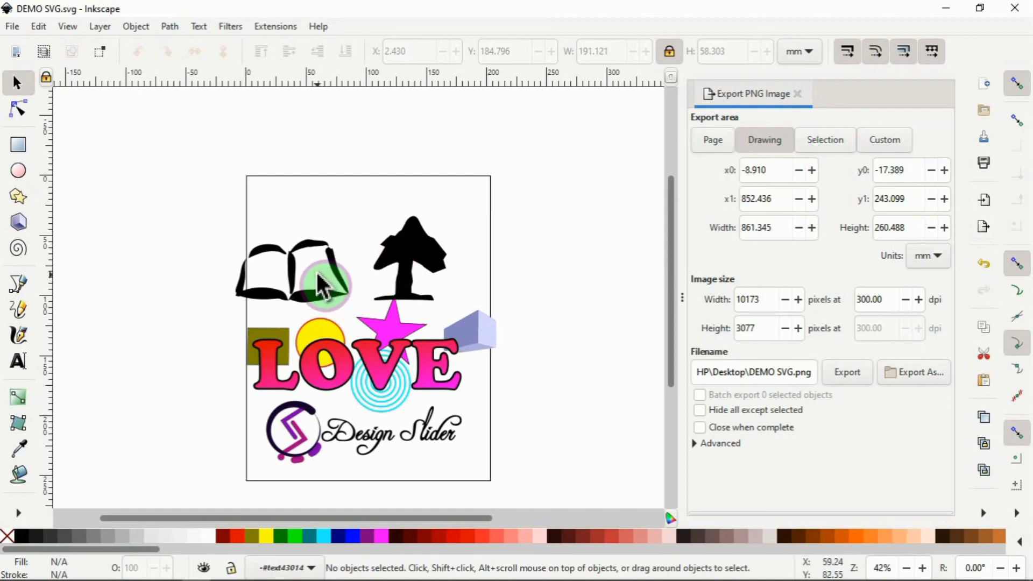
{"action": "left_click", "coordinate": [344, 357]}
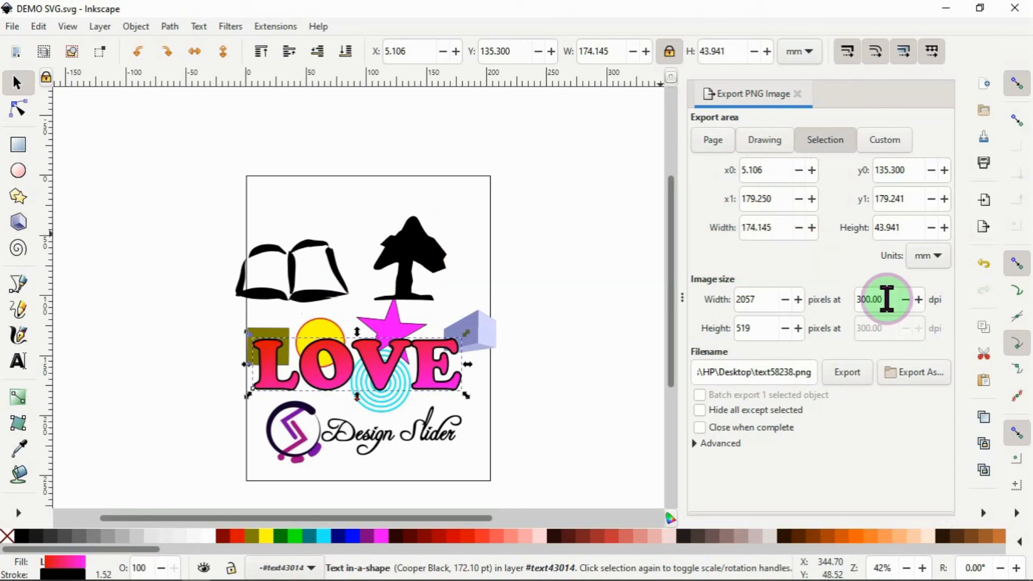
{"action": "left_click", "coordinate": [915, 373]}
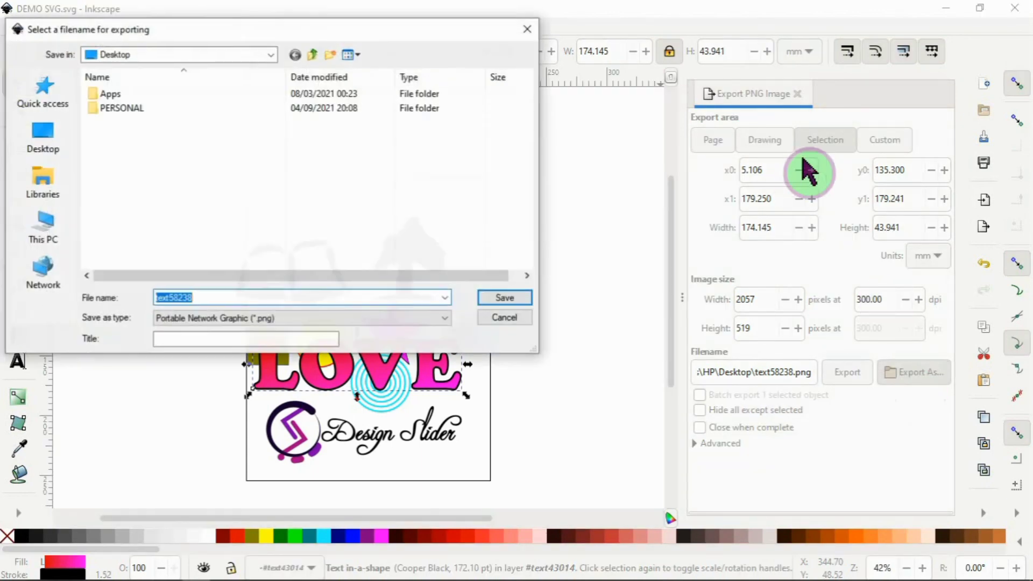
{"action": "type", "text": "word love PNG"}
{"action": "left_click", "coordinate": [503, 299]}
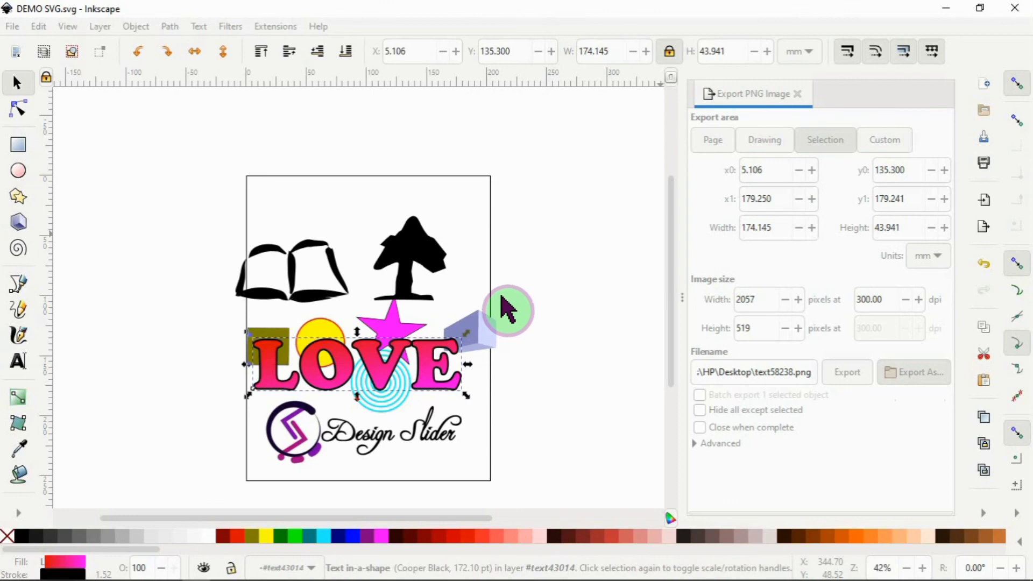
Step: Move the book beside the tree so that it lies fully inside the page's left edge
{"action": "left_click", "coordinate": [355, 306]}
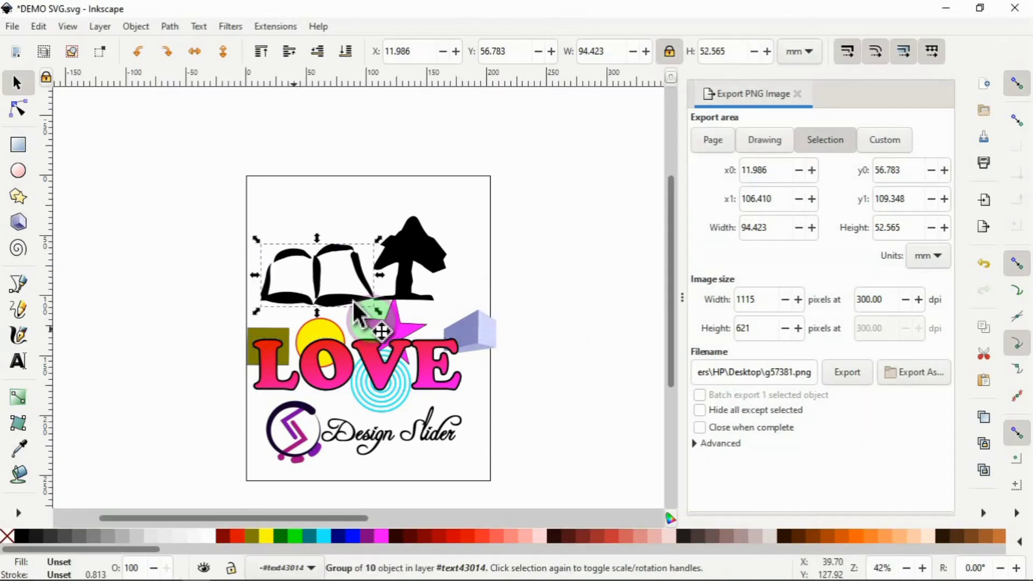
{"action": "key", "text": "ctrl+a"}
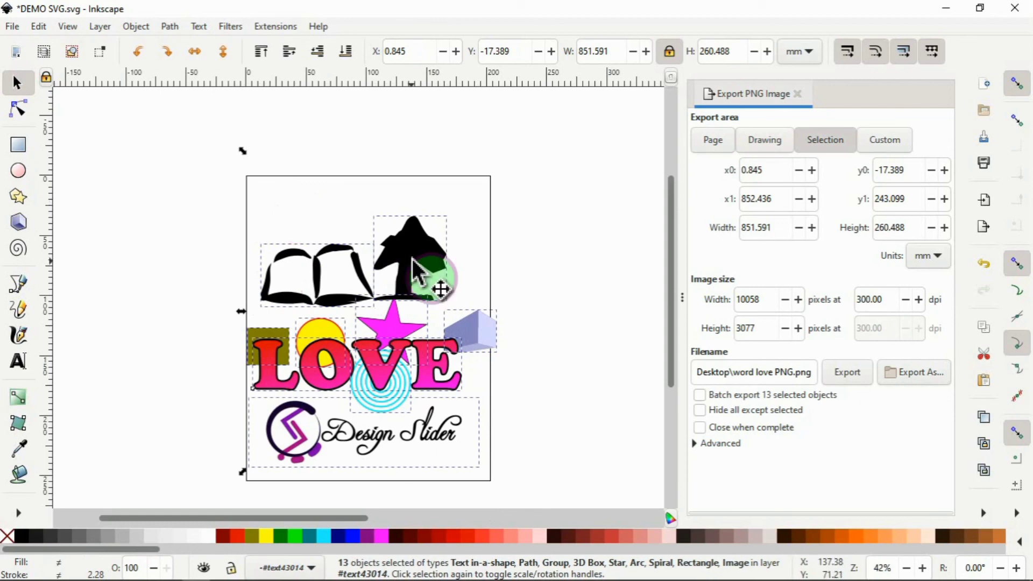
{"action": "scroll", "coordinate": [414, 259], "scroll_direction": "down", "scroll_amount": 1}
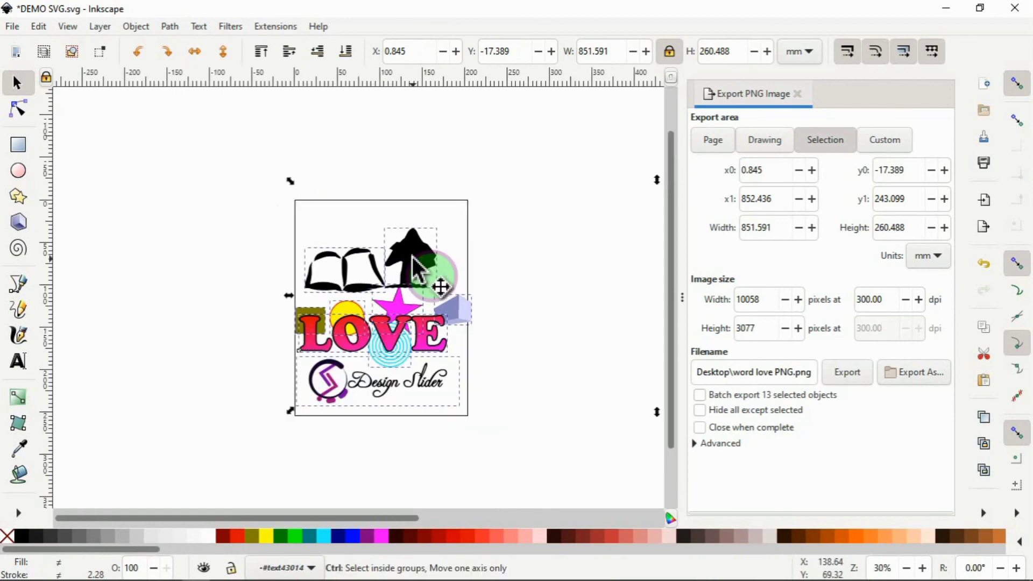
{"action": "scroll", "coordinate": [413, 261], "scroll_direction": "down", "scroll_amount": 1}
{"action": "left_click", "coordinate": [499, 301]}
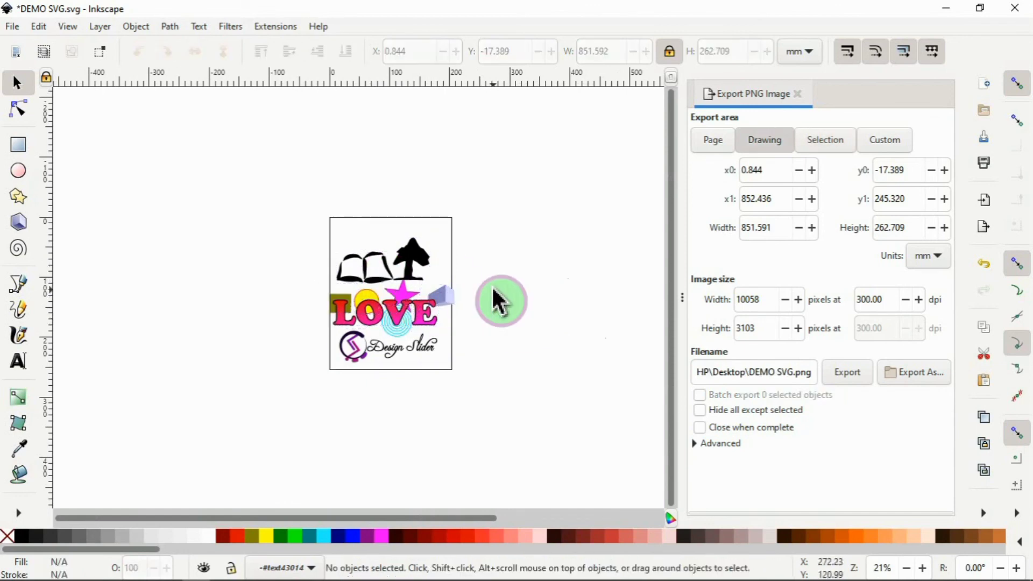
Step: Scale all objects together down to about 782 × 241 mm overall and position the artwork so it fits inside the page
{"action": "key", "text": "ctrl+a"}
{"action": "left_click_drag", "start_coordinate": [326, 200], "coordinate": [333, 205]}
{"action": "left_click_drag", "start_coordinate": [398, 308], "coordinate": [386, 303]}
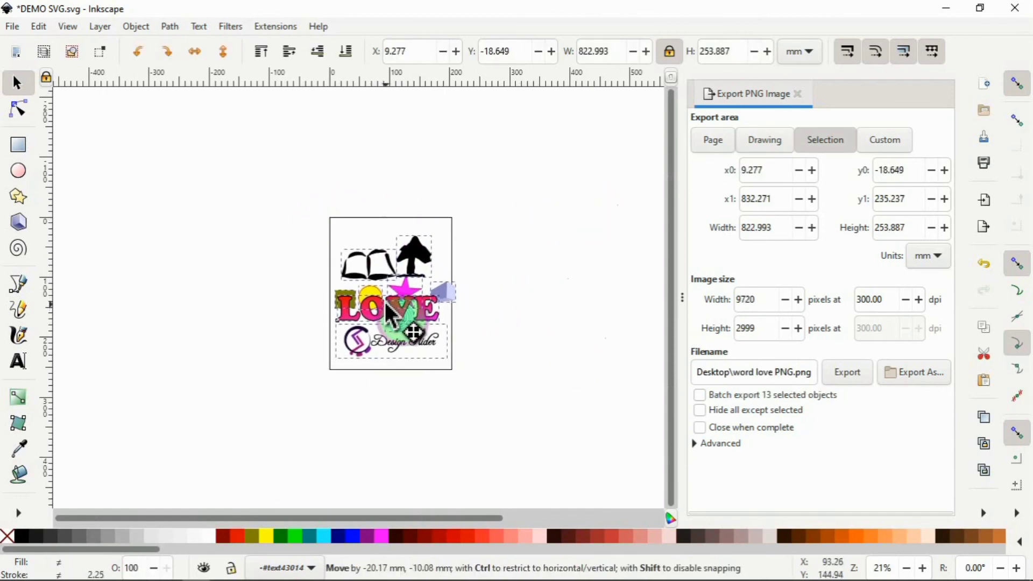
{"action": "left_click_drag", "start_coordinate": [332, 204], "coordinate": [359, 212]}
{"action": "left_click_drag", "start_coordinate": [404, 294], "coordinate": [378, 285]}
{"action": "scroll", "coordinate": [486, 341], "scroll_direction": "up", "scroll_amount": 4}
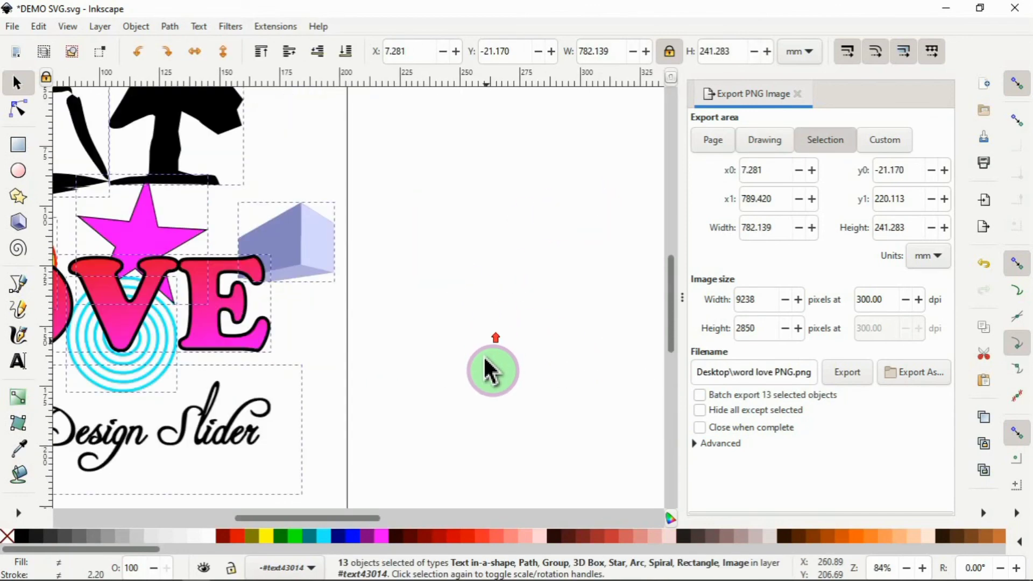
{"action": "left_click_drag", "start_coordinate": [352, 519], "coordinate": [297, 519]}
{"action": "left_click", "coordinate": [907, 569]}
{"action": "left_click", "coordinate": [907, 568]}
{"action": "left_click", "coordinate": [907, 568]}
{"action": "left_click", "coordinate": [907, 568]}
{"action": "left_click", "coordinate": [907, 568]}
{"action": "scroll", "coordinate": [623, 316], "scroll_direction": "up", "scroll_amount": 2}
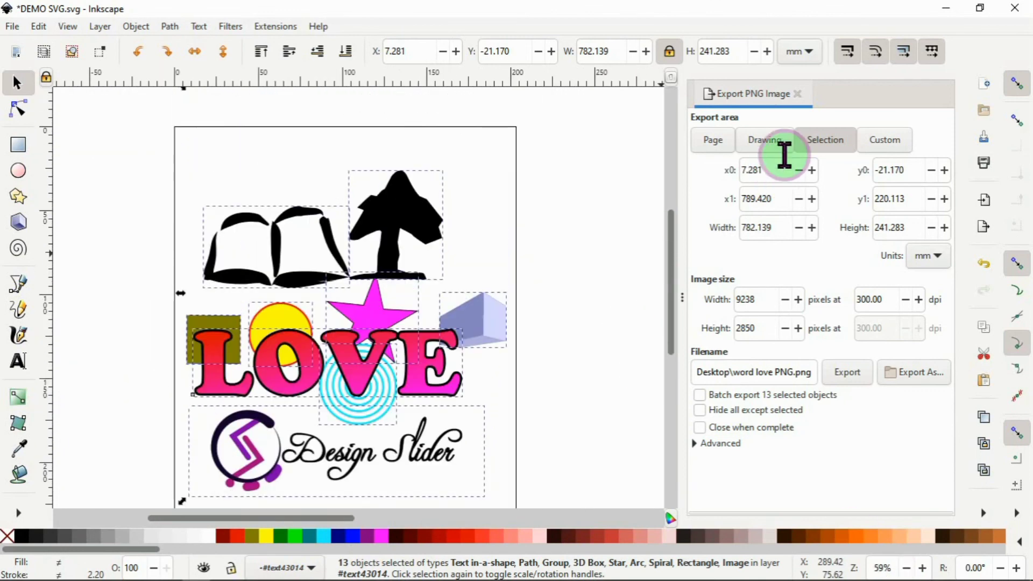
Step: Export the whole page as a 300 dpi PNG named DEMO SVG2 on the Desktop
{"action": "left_click", "coordinate": [715, 142]}
{"action": "left_click", "coordinate": [570, 207]}
{"action": "left_click", "coordinate": [723, 145]}
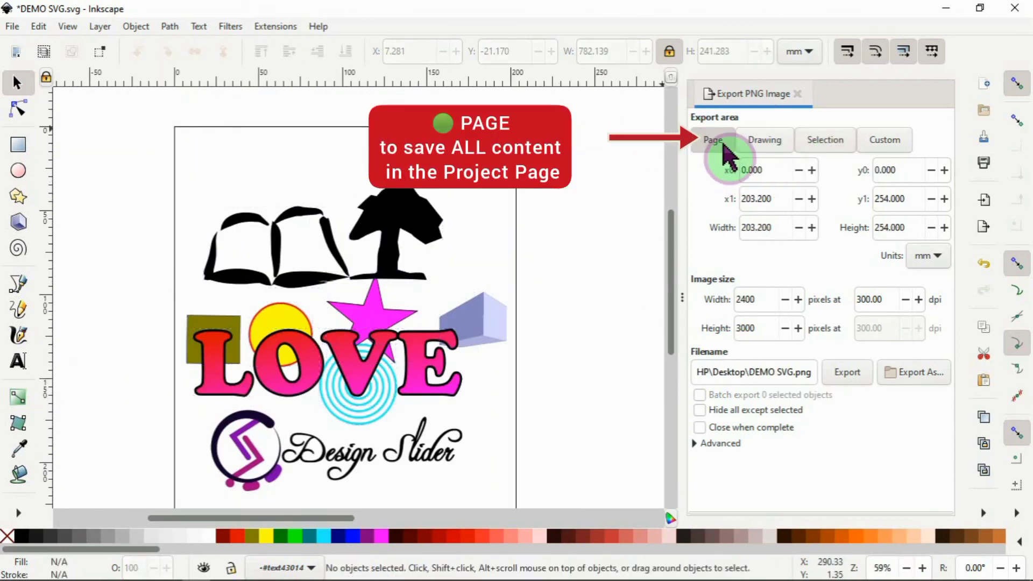
{"action": "left_click", "coordinate": [917, 372]}
{"action": "left_click", "coordinate": [210, 297]}
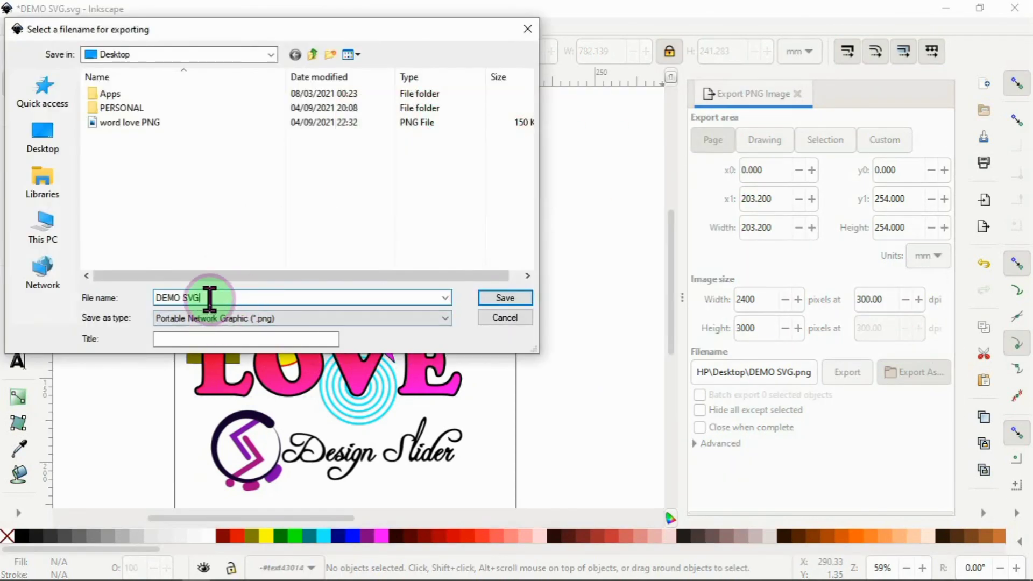
{"action": "type", "text": "2"}
{"action": "left_click", "coordinate": [505, 299]}
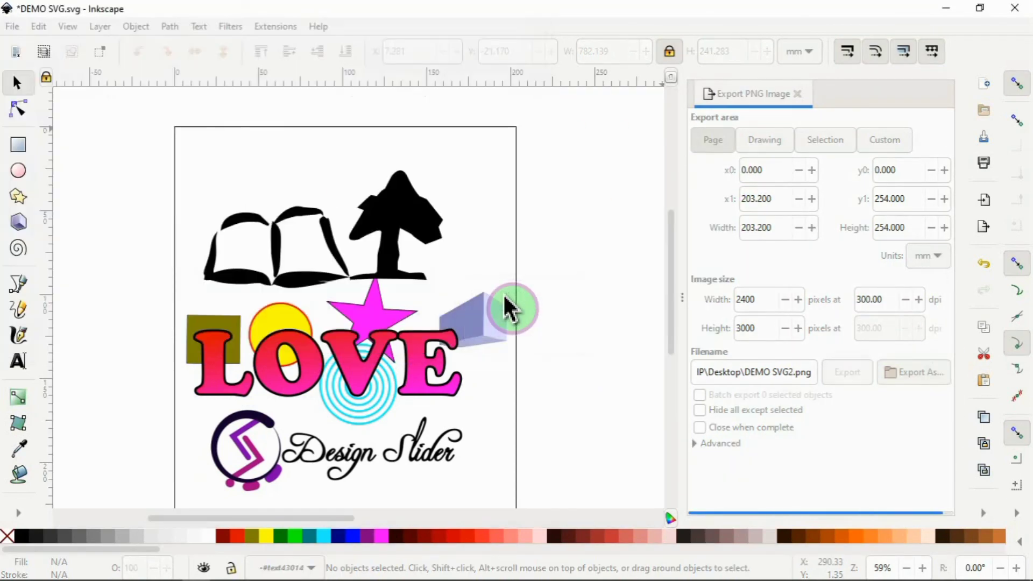
Step: Switch to the Windows desktop and open the exported "word love PNG" file to view it
{"action": "left_click", "coordinate": [947, 10]}
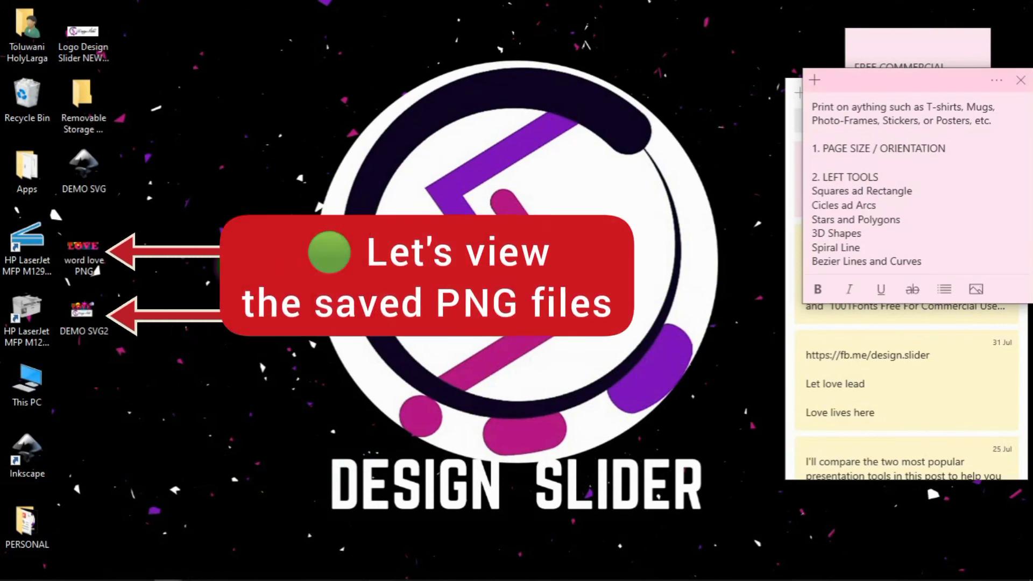
{"action": "double_click", "coordinate": [86, 172]}
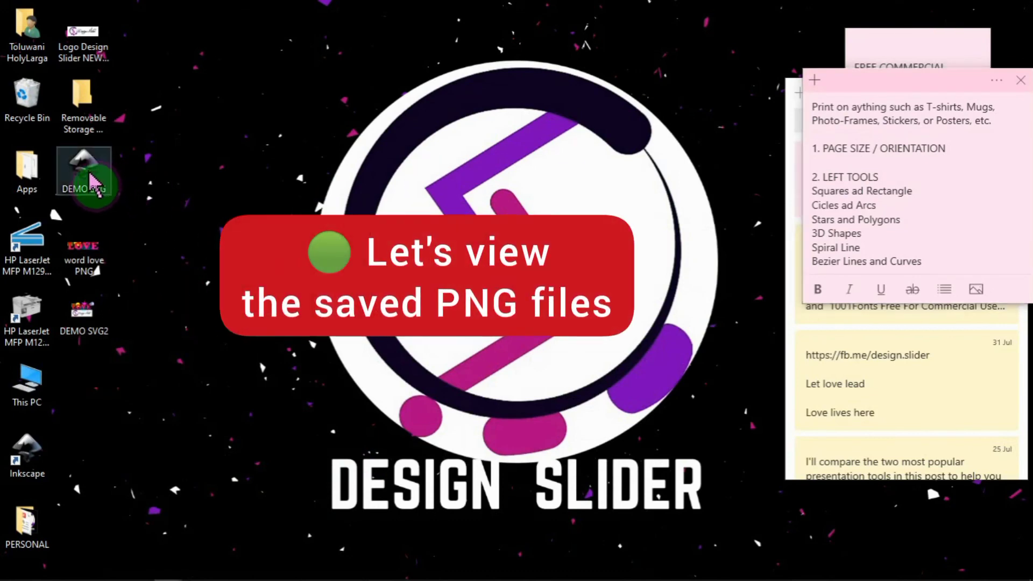
{"action": "left_click", "coordinate": [82, 249]}
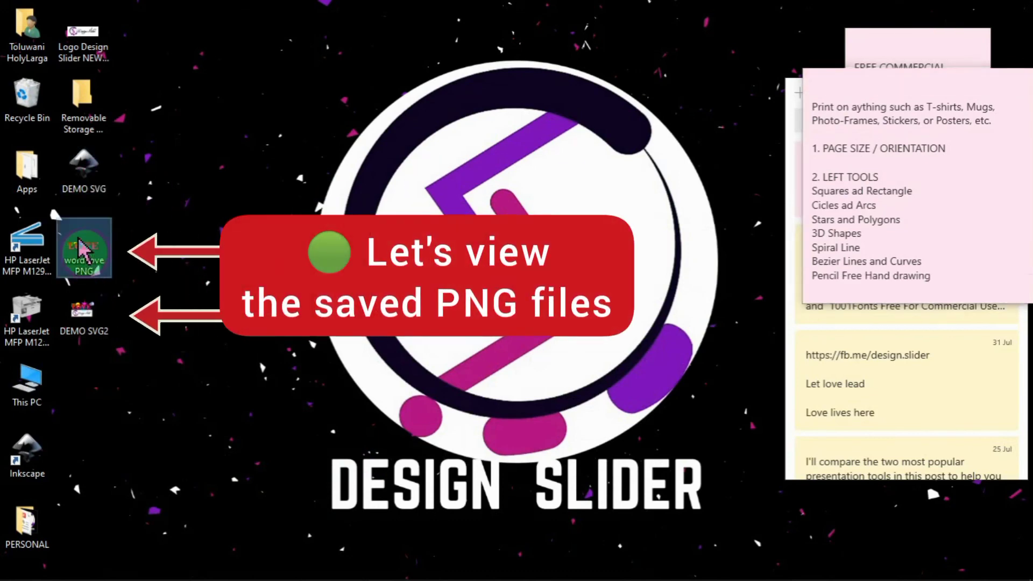